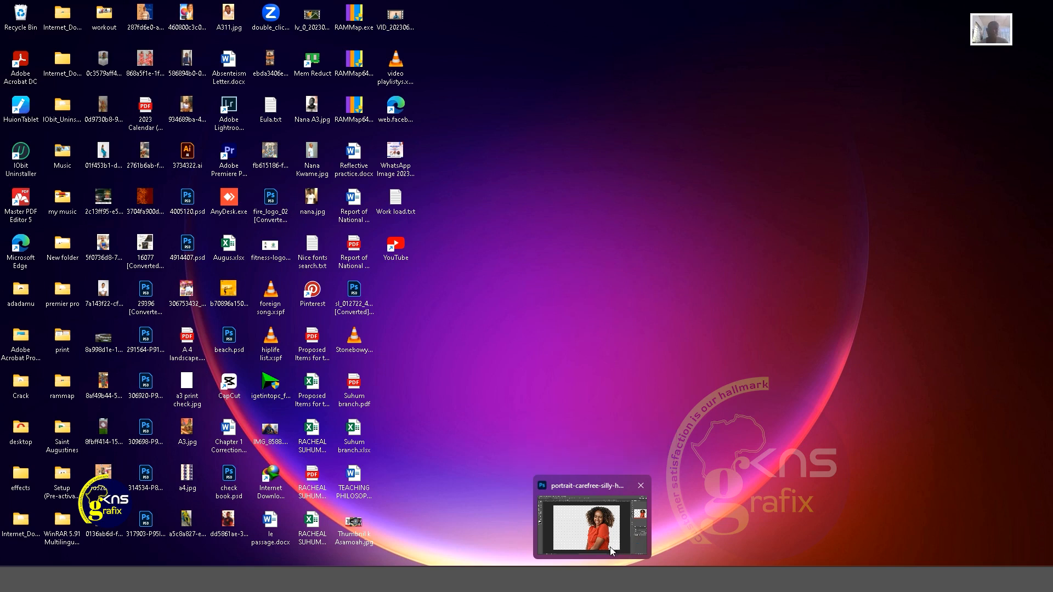
Switch to Photoshop and look over the open gold confetti document and the cut-out portrait document
left_click(608, 544)
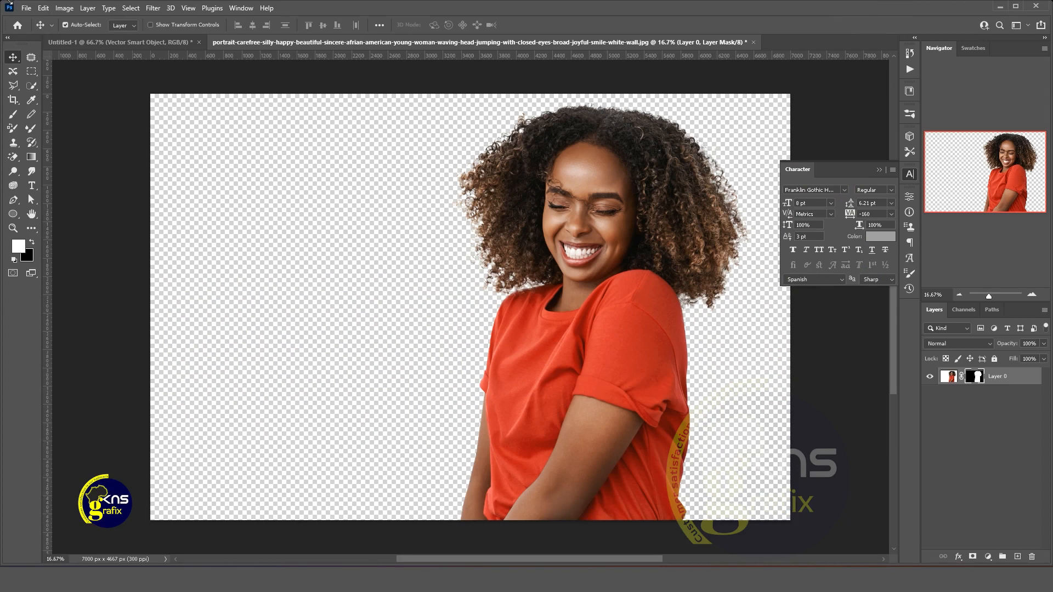
left_click(25, 9)
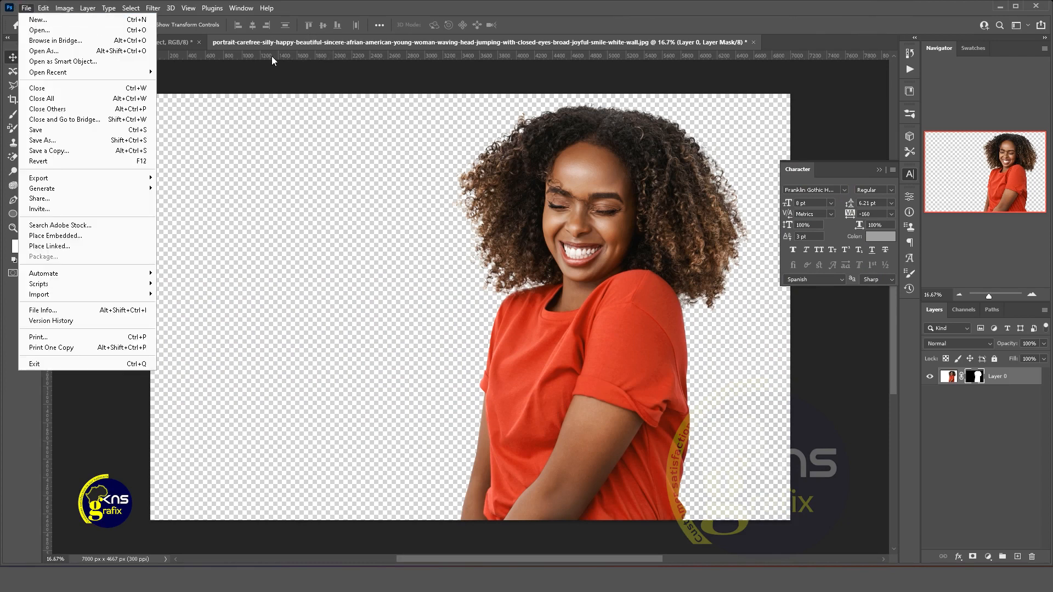
left_click(176, 44)
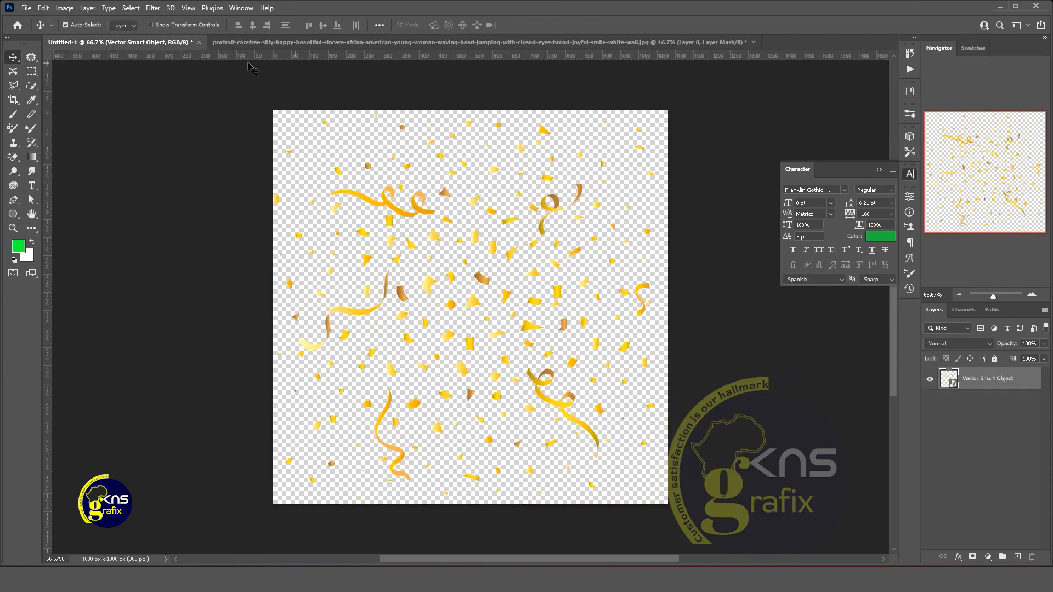
left_click(278, 43)
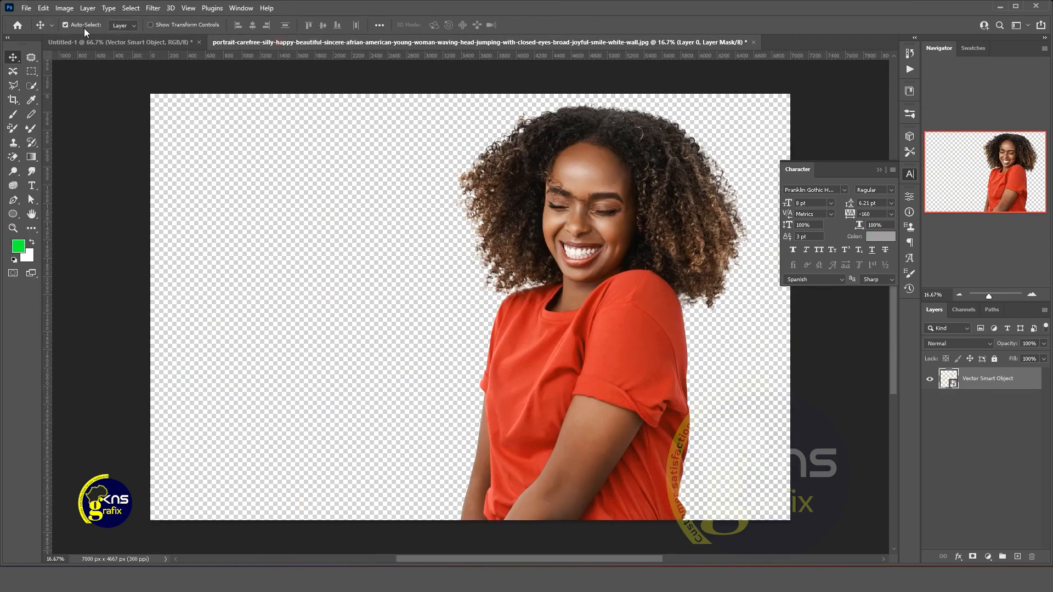
Create a new 1080 x 1080 px RGB document at 300 pixels per centimeter with a white background
left_click(29, 9)
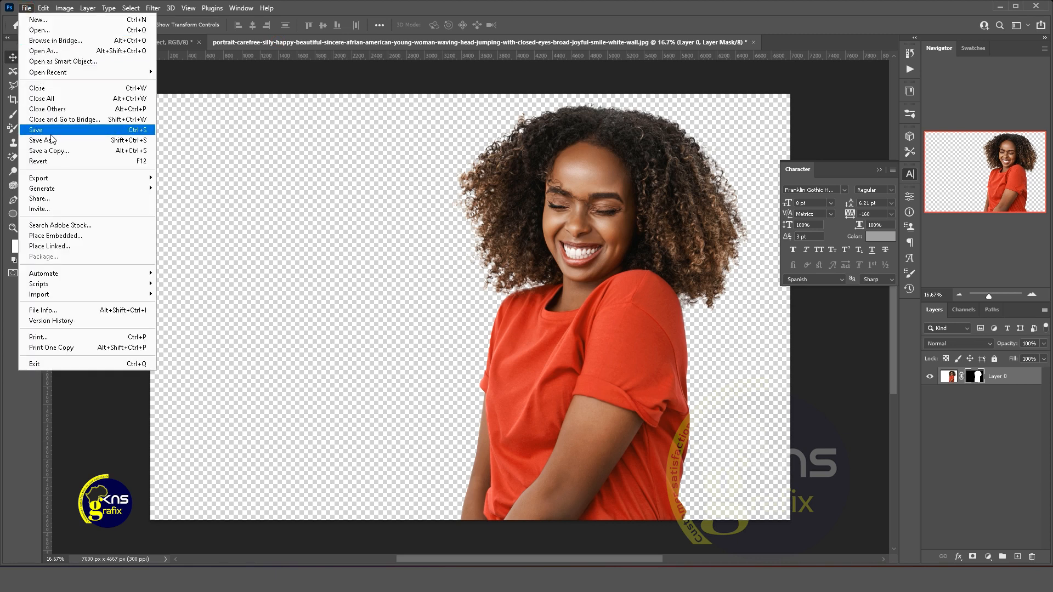
left_click(46, 87)
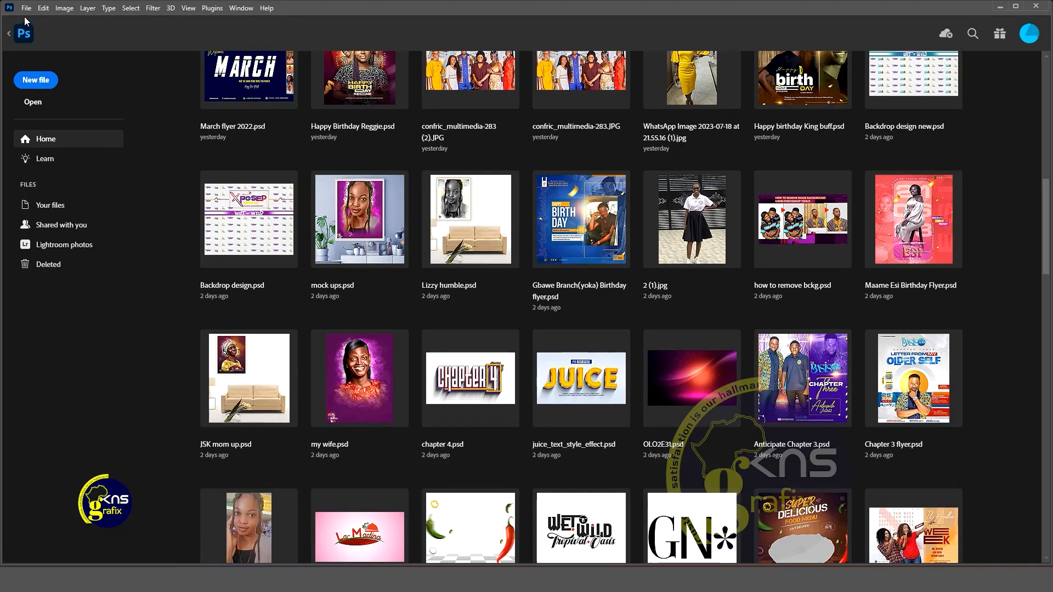
left_click(31, 83)
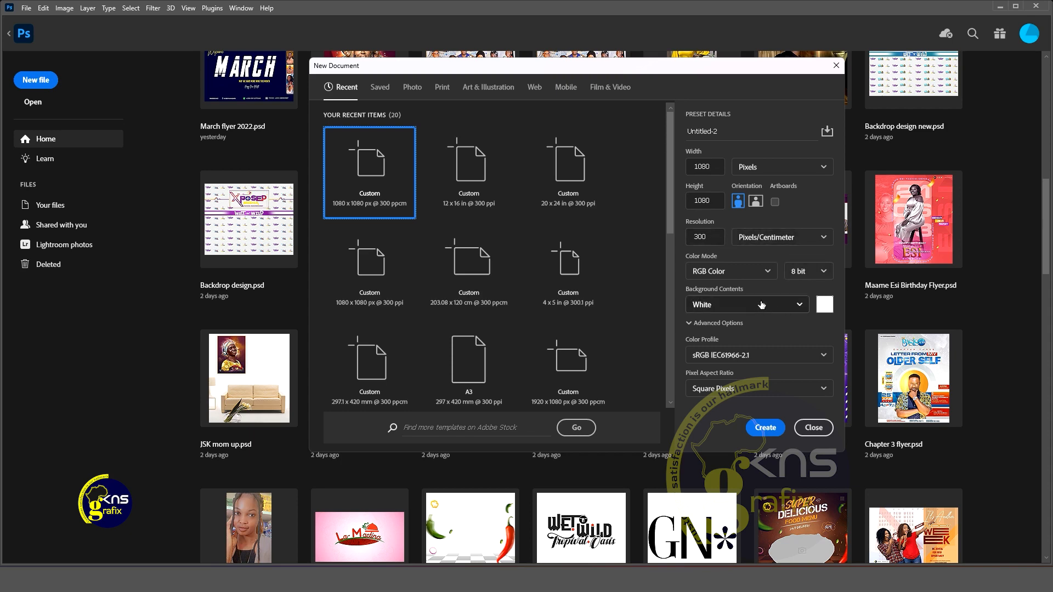
left_click(765, 427)
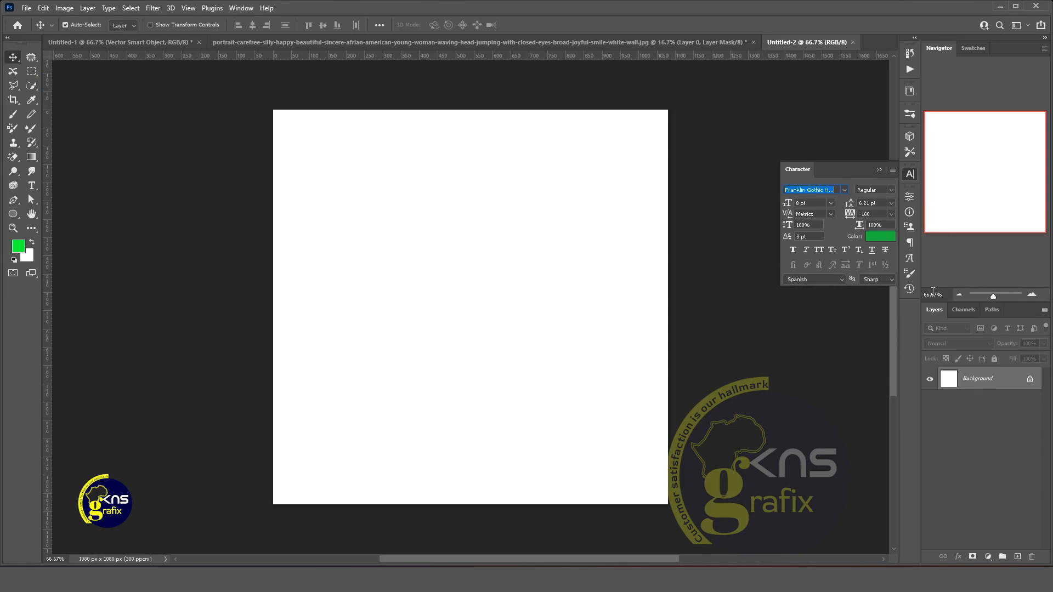
Add a gradient fill layer above the background using the dark-to-bright green gradient preset
left_click(991, 559)
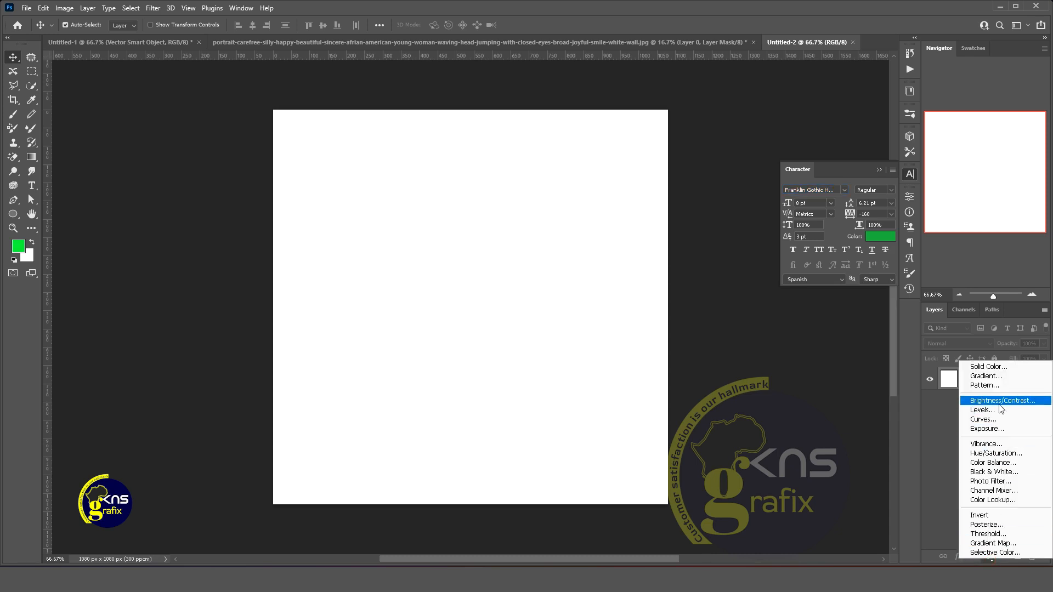
left_click(994, 377)
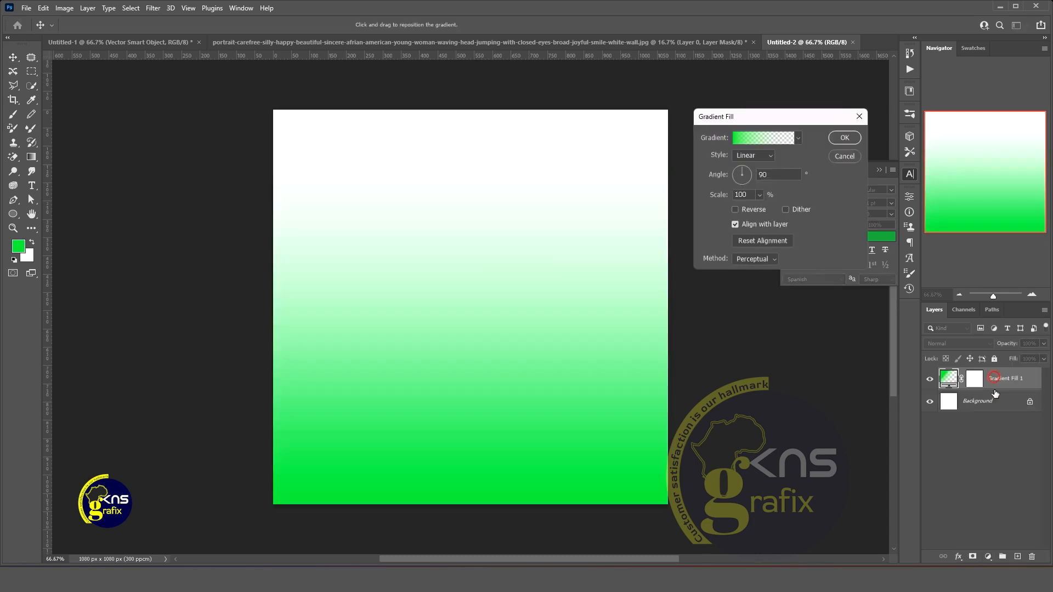
left_click(744, 138)
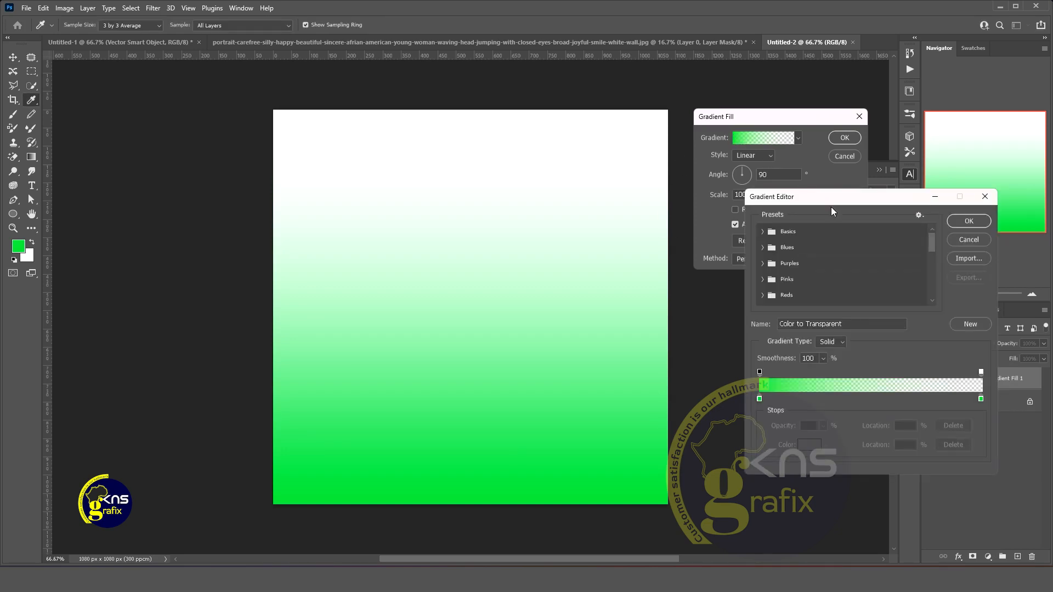
left_click_drag(932, 238, 932, 288)
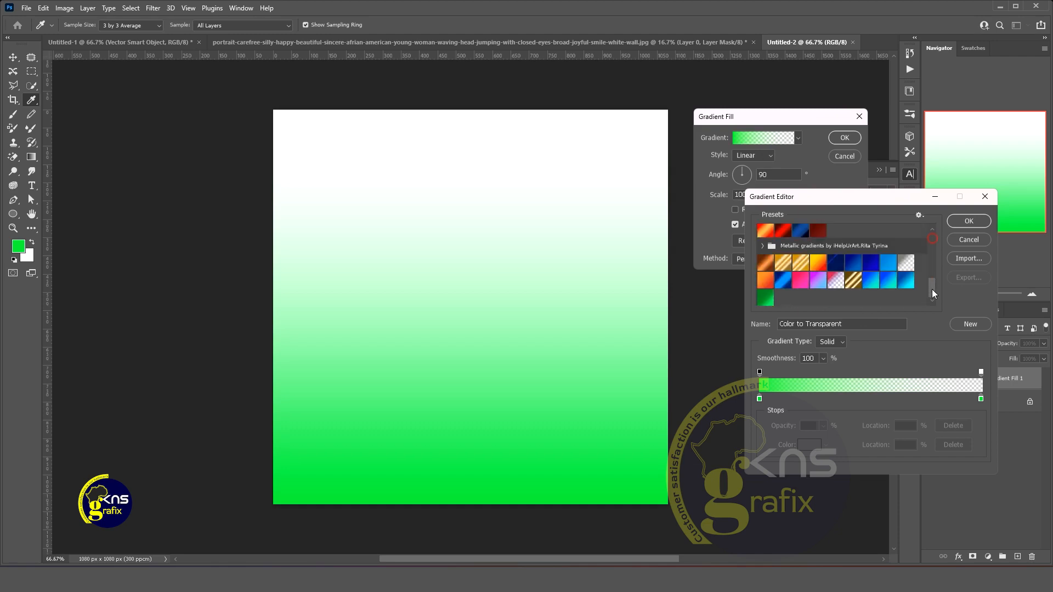
left_click(765, 298)
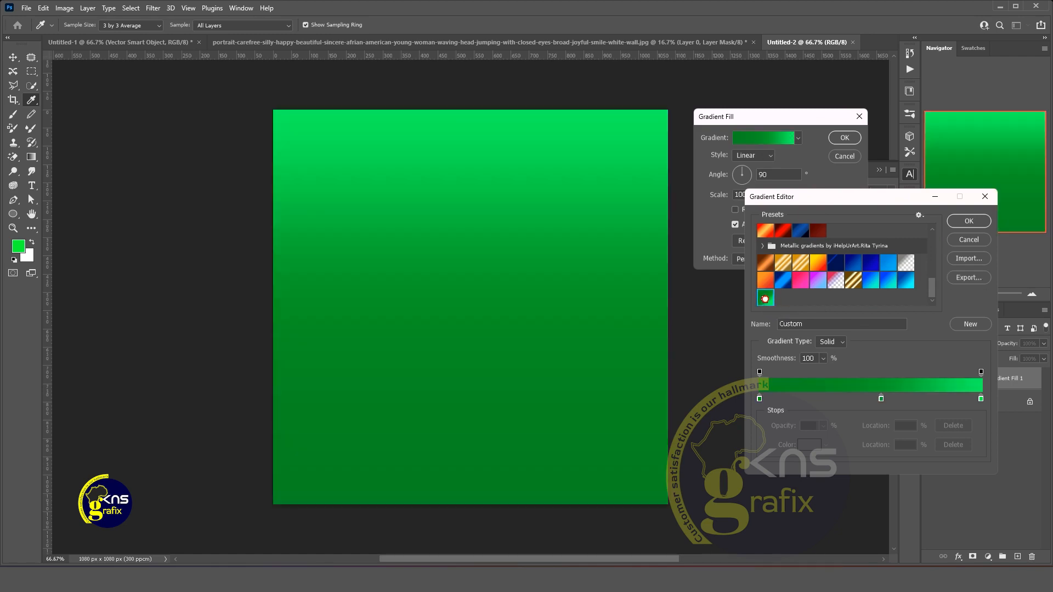
left_click(964, 222)
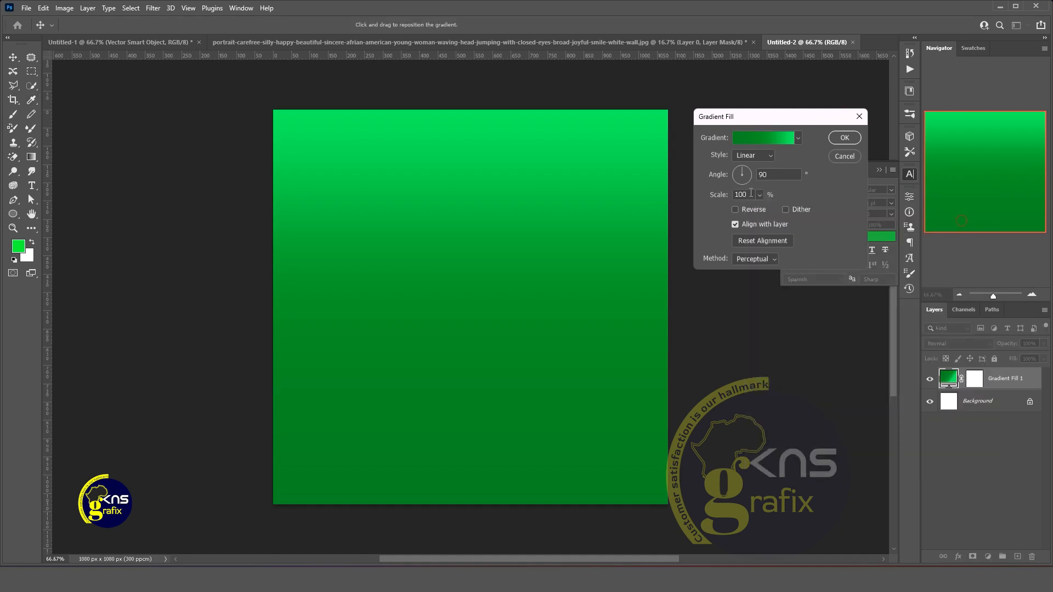
Make the green gradient fill radial and reversed with a scale of 157%, and apply it
left_click(751, 156)
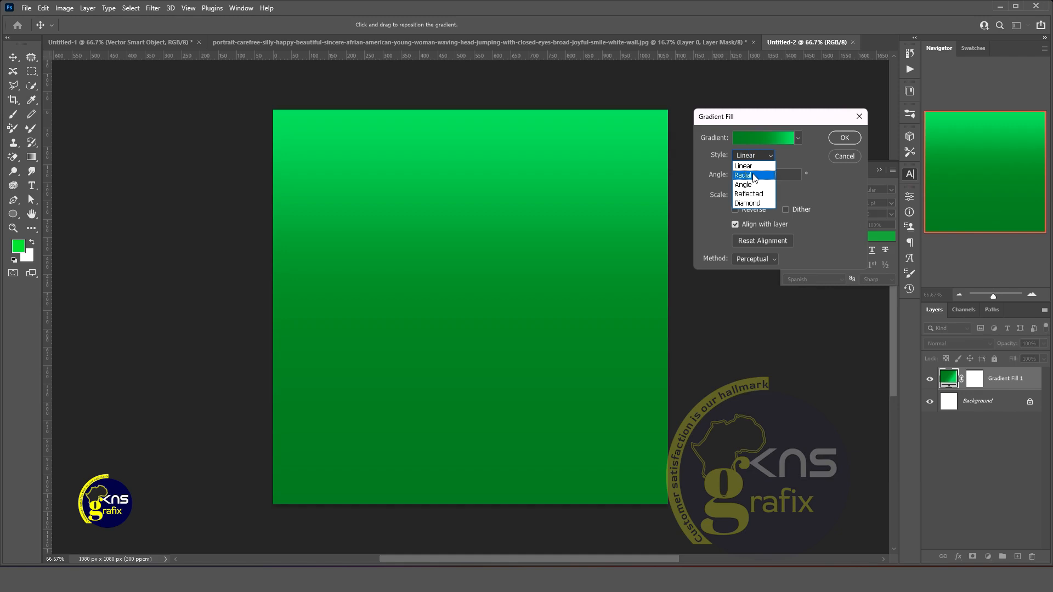
left_click(743, 175)
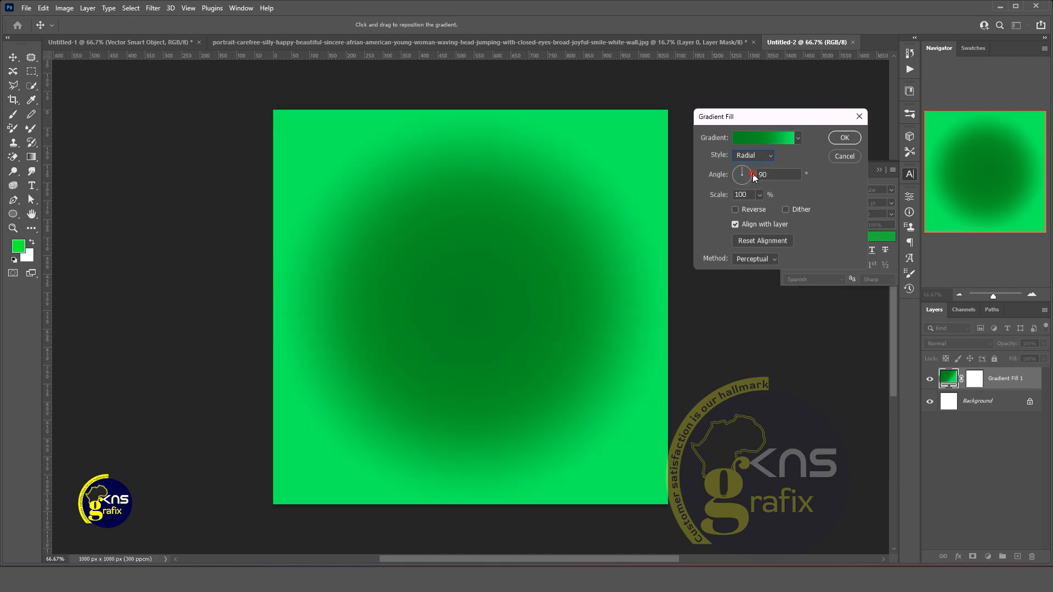
left_click(737, 209)
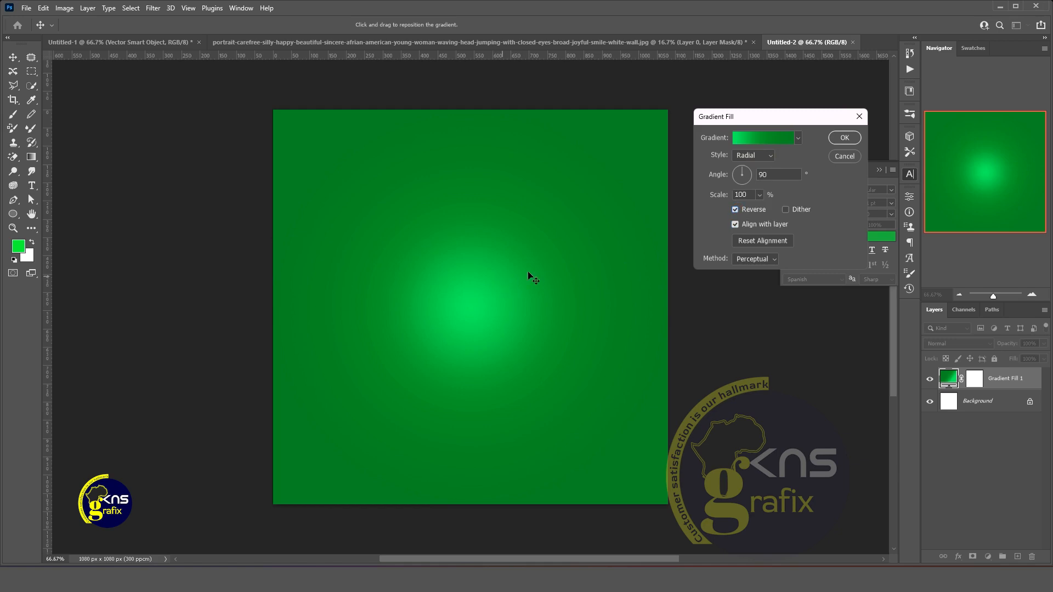
left_click_drag(721, 199, 736, 201)
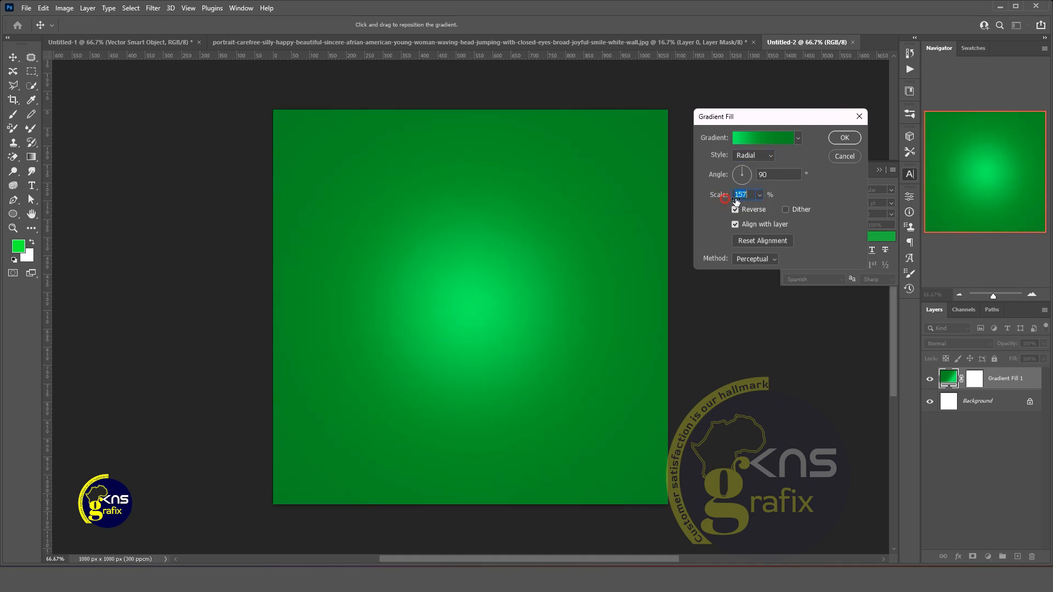
left_click(835, 141)
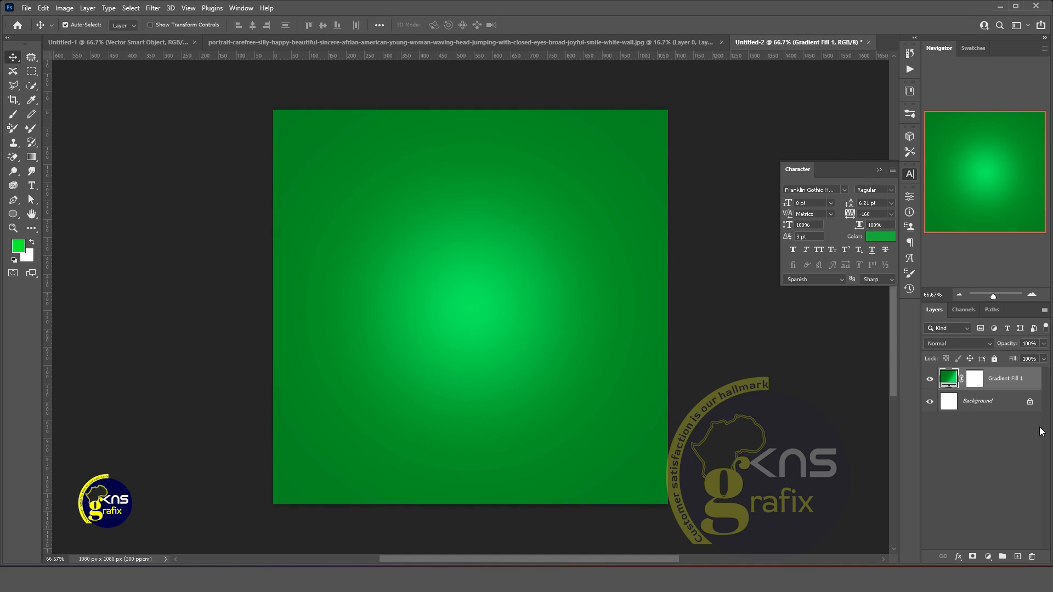
Add a new empty layer above the gradient fill and choose the Trees 1 brush for painting
left_click(1014, 381)
left_click(1015, 556)
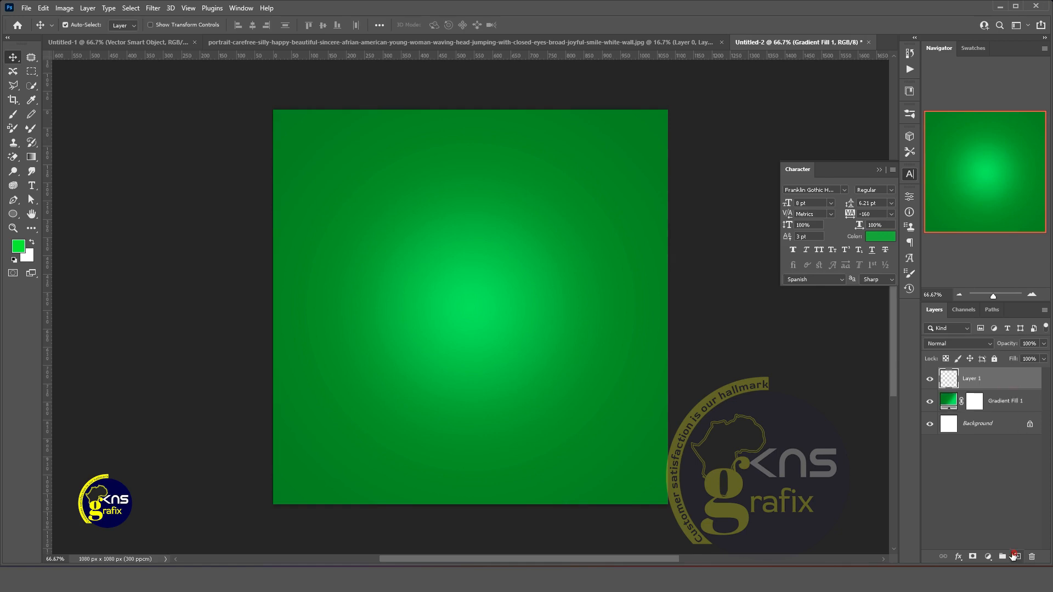
left_click(11, 117)
left_click(71, 29)
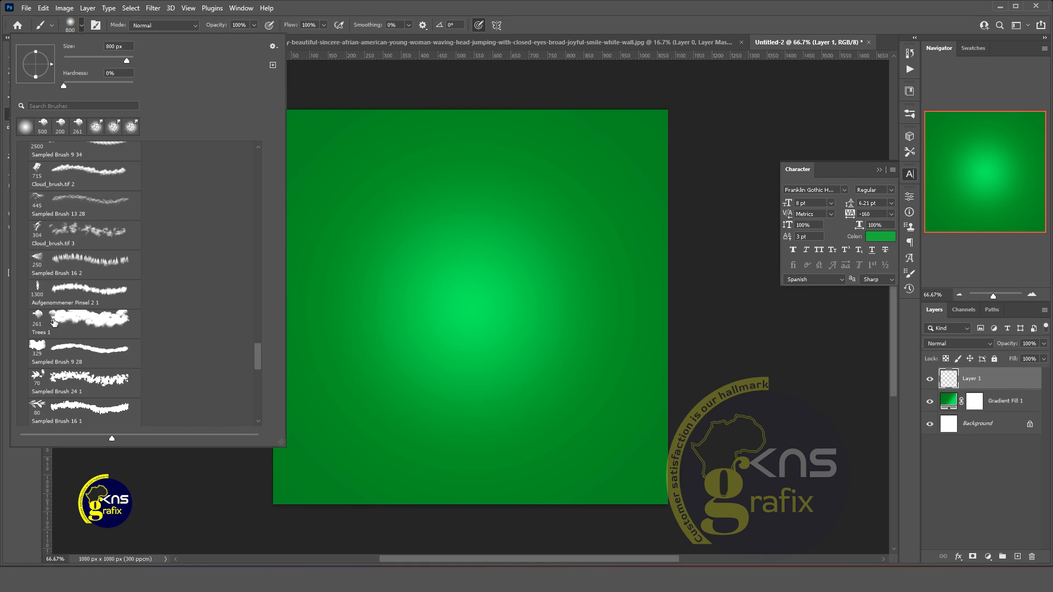
left_click_drag(254, 358, 268, 164)
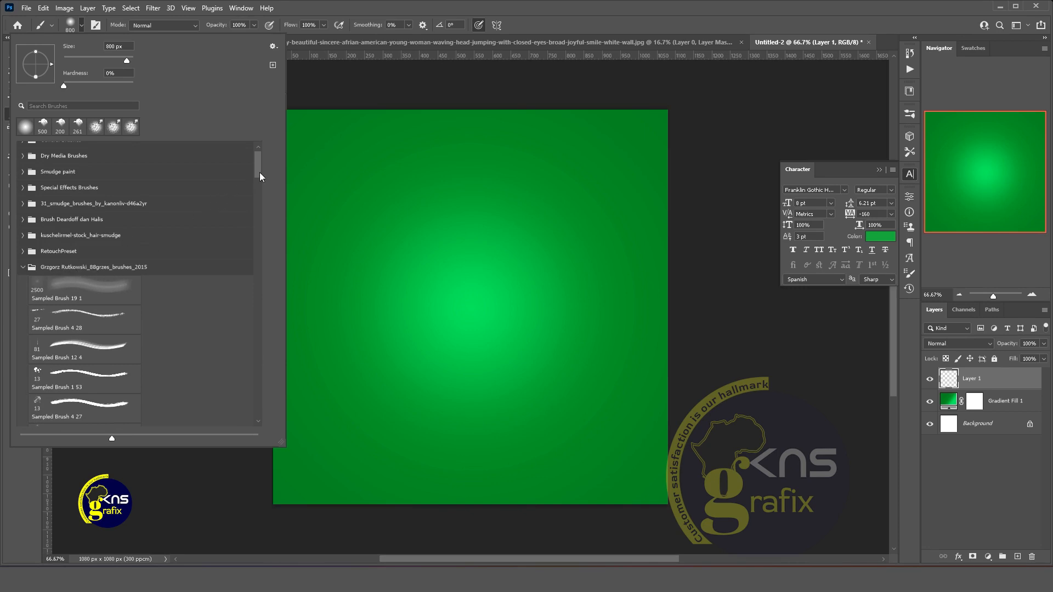
left_click_drag(256, 170, 256, 364)
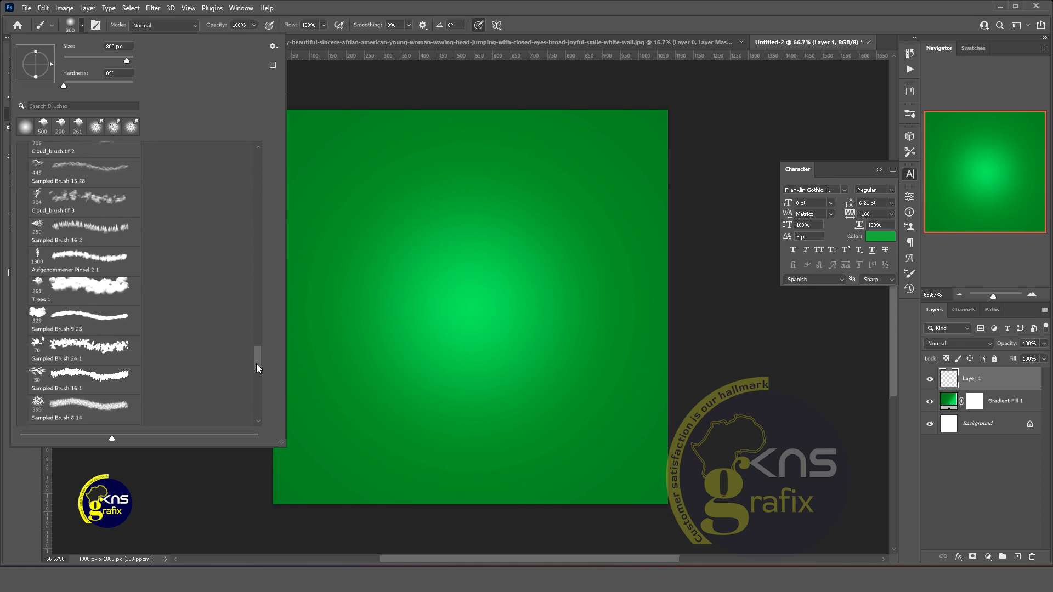
left_click(76, 283)
left_click(587, 25)
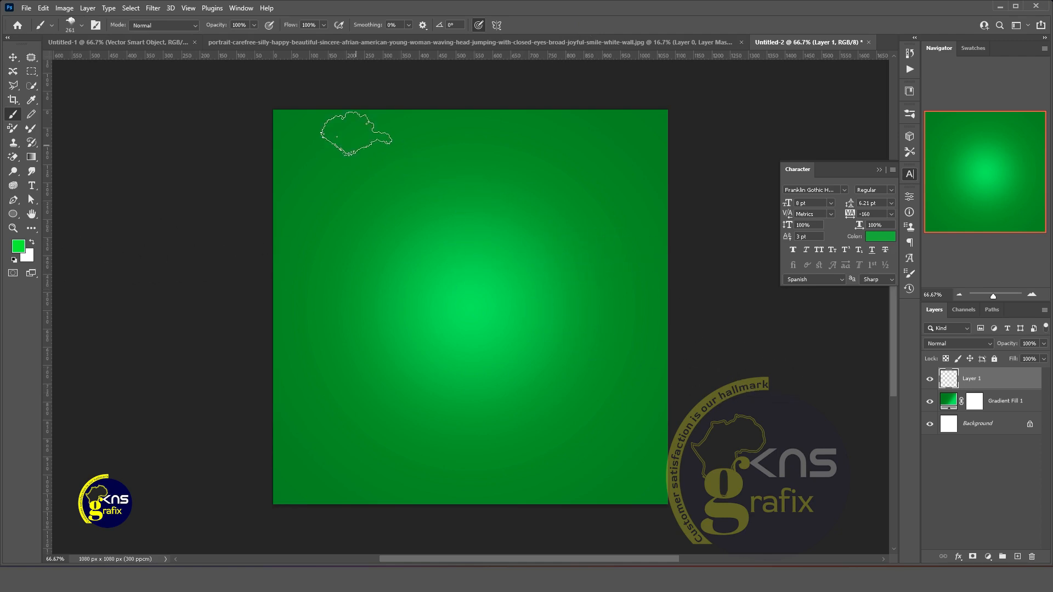
Paint faint green cloud puffs in a ring around the central glow with the brush at 46% opacity and 36% flow
left_click(253, 26)
left_click_drag(230, 37, 226, 37)
left_click(324, 25)
left_click_drag(295, 36, 290, 36)
left_click(363, 244)
left_click(363, 308)
left_click(469, 205)
left_click(524, 225)
left_click(566, 354)
left_click(603, 258)
left_click(403, 208)
left_click(372, 389)
left_click(377, 410)
left_click(470, 436)
left_click(538, 447)
left_click(609, 394)
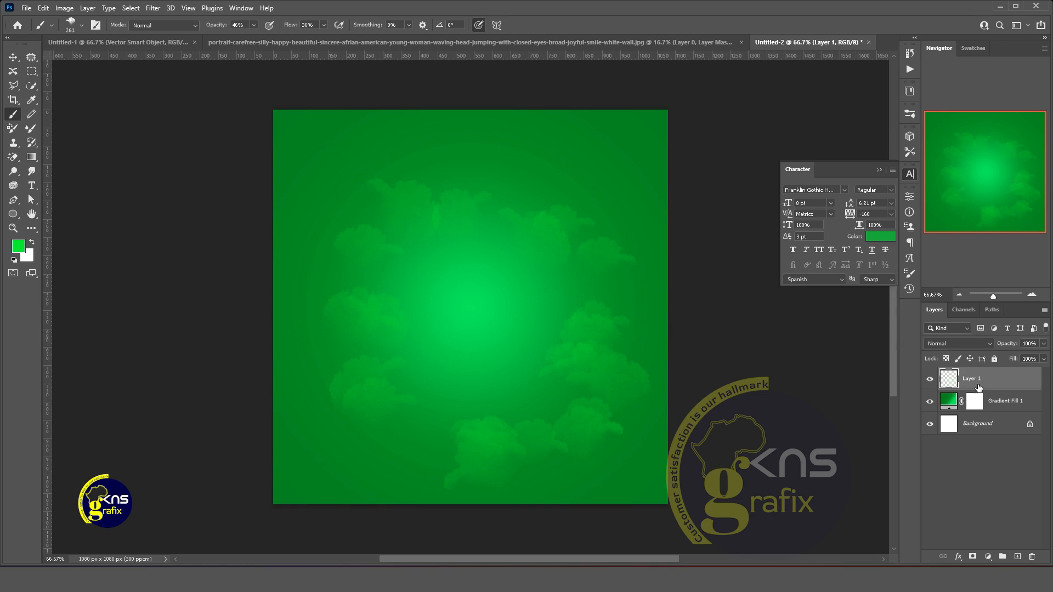
Add another empty layer above the clouds and change the foreground color to golden yellow
left_click(1018, 556)
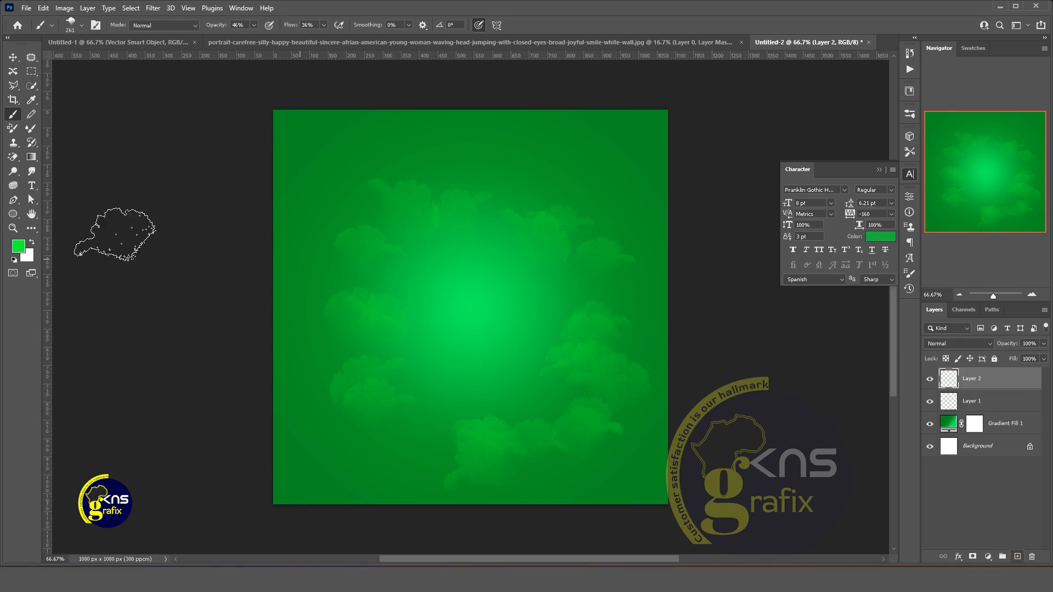
left_click(20, 251)
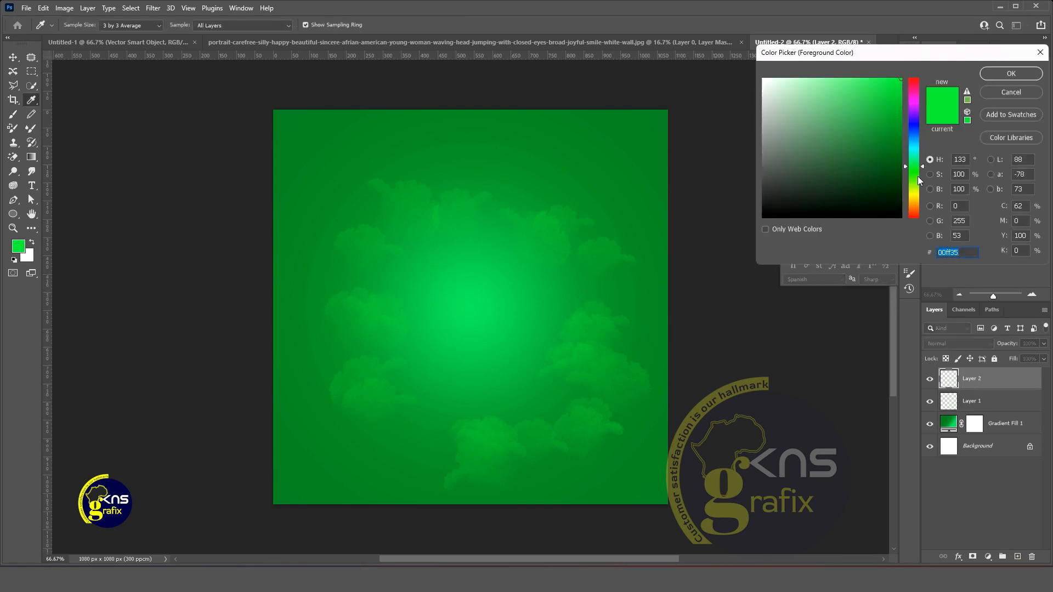
left_click(913, 193)
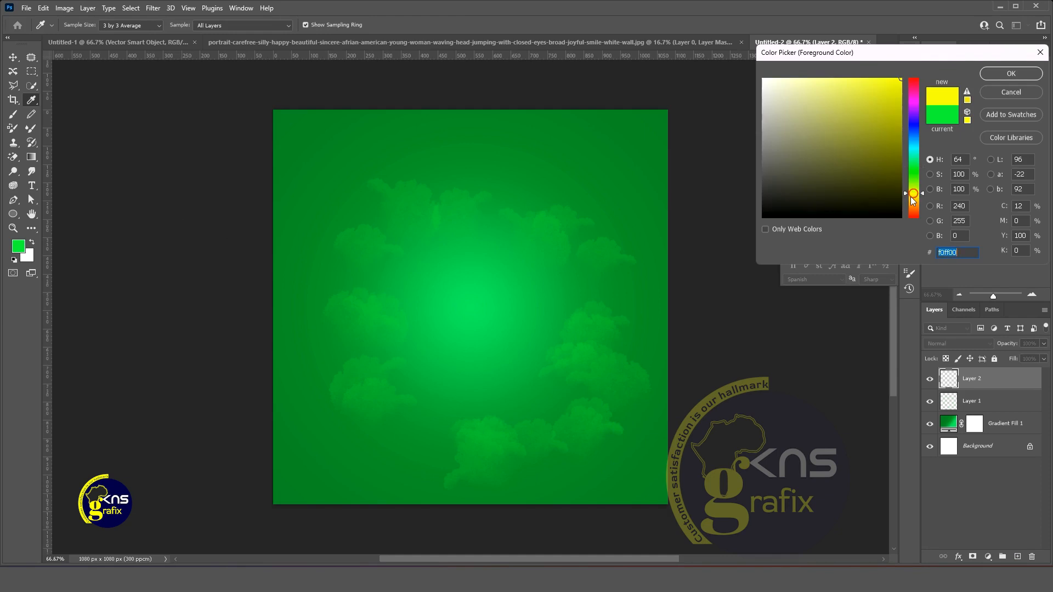
left_click(914, 199)
left_click(982, 74)
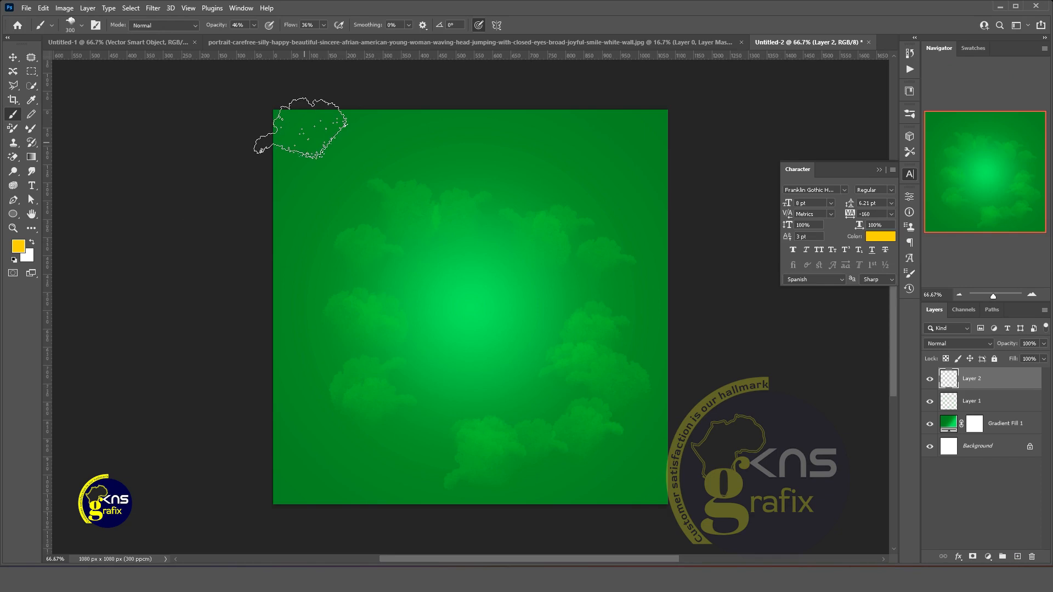
Paint yellow foliage in the canvas's upper-left and lower-right corners with a 400 px brush at 100% opacity and flow
left_click(252, 25)
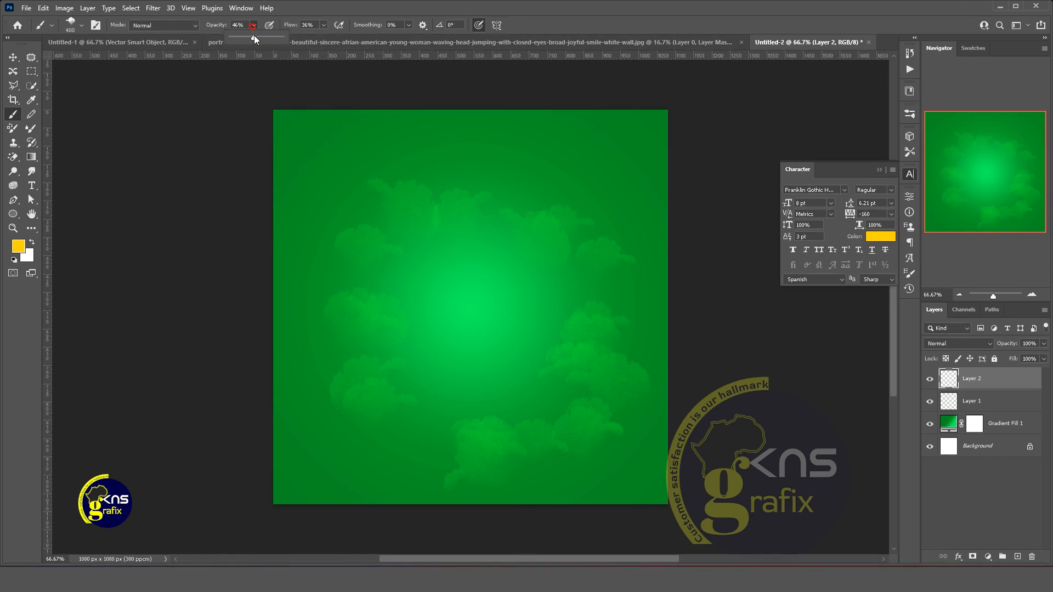
left_click_drag(280, 38, 281, 38)
left_click(323, 25)
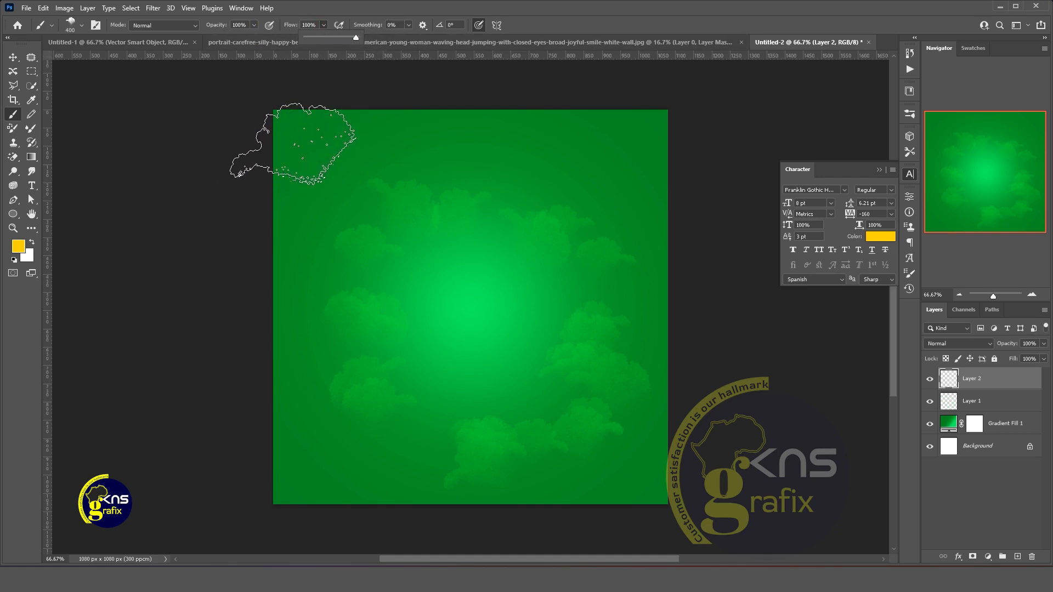
left_click(293, 142)
left_click(293, 142)
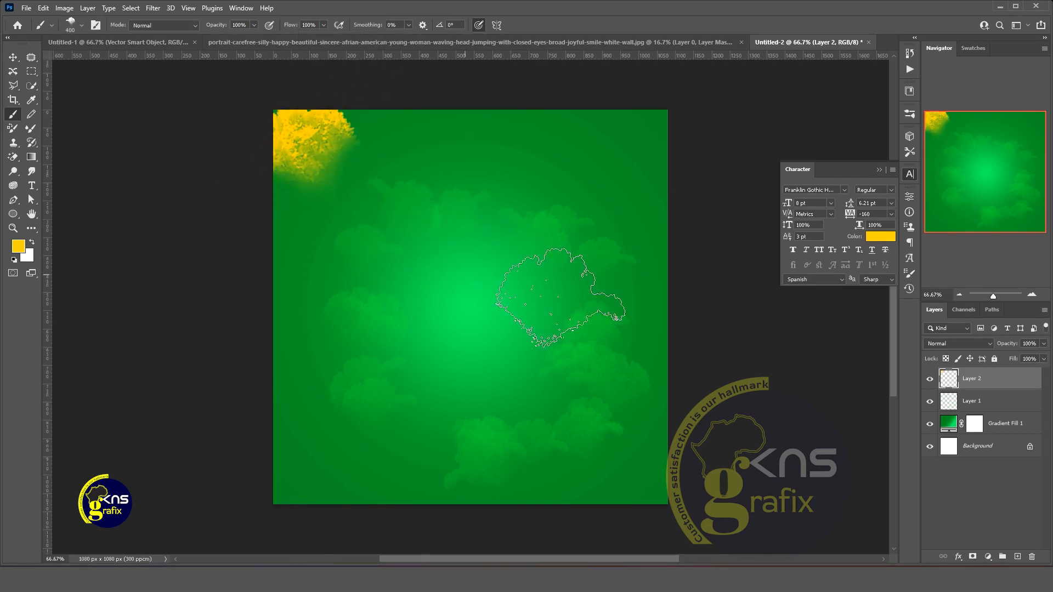
left_click(636, 464)
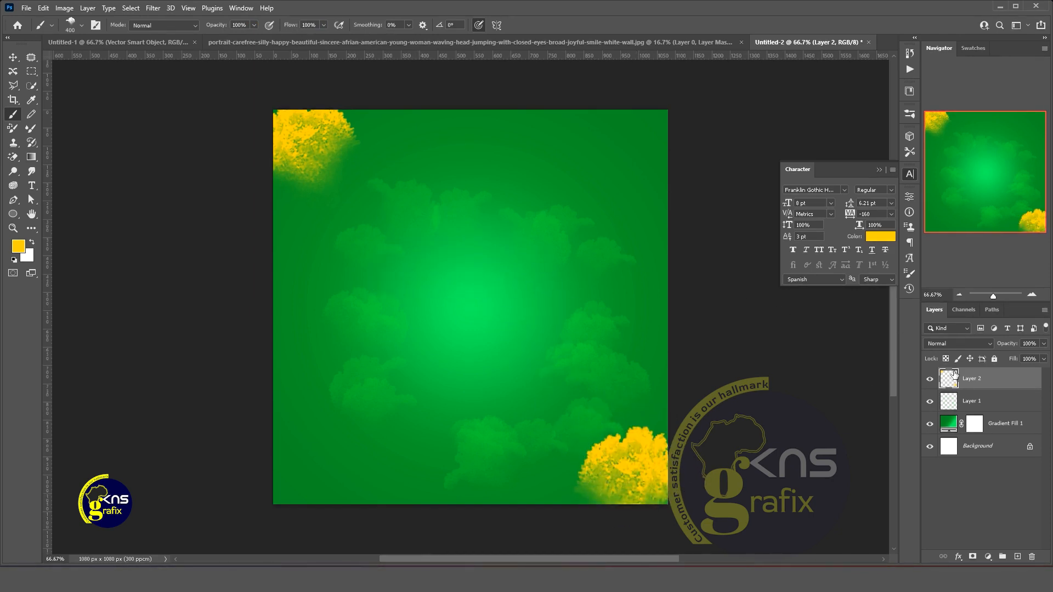
Scale the yellow foliage layer up slightly beyond the canvas edges so the foliage sits deeper in its two corners
key("ctrl+t")
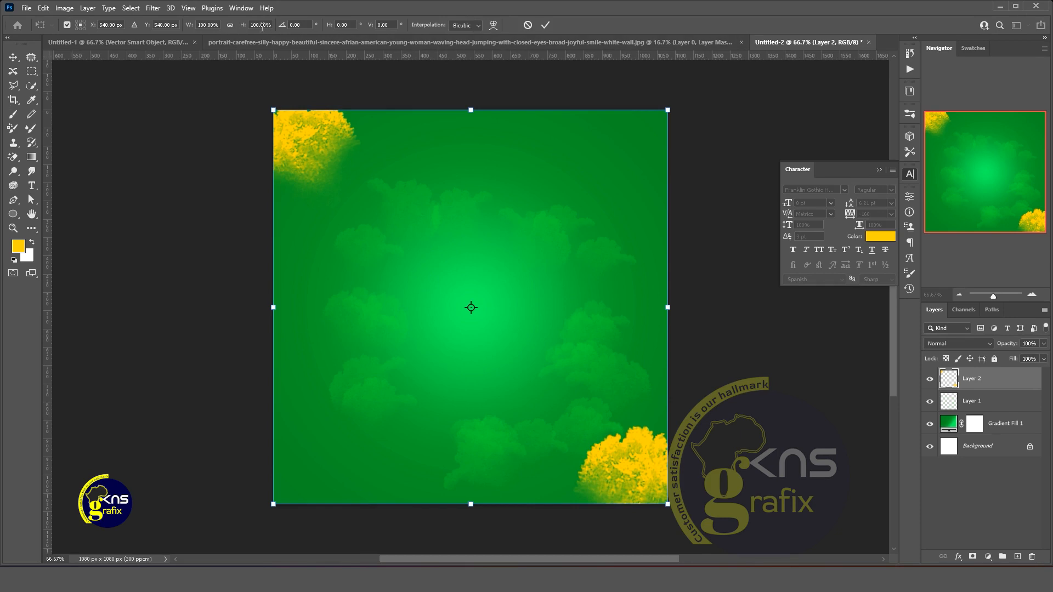
left_click_drag(242, 27, 245, 27)
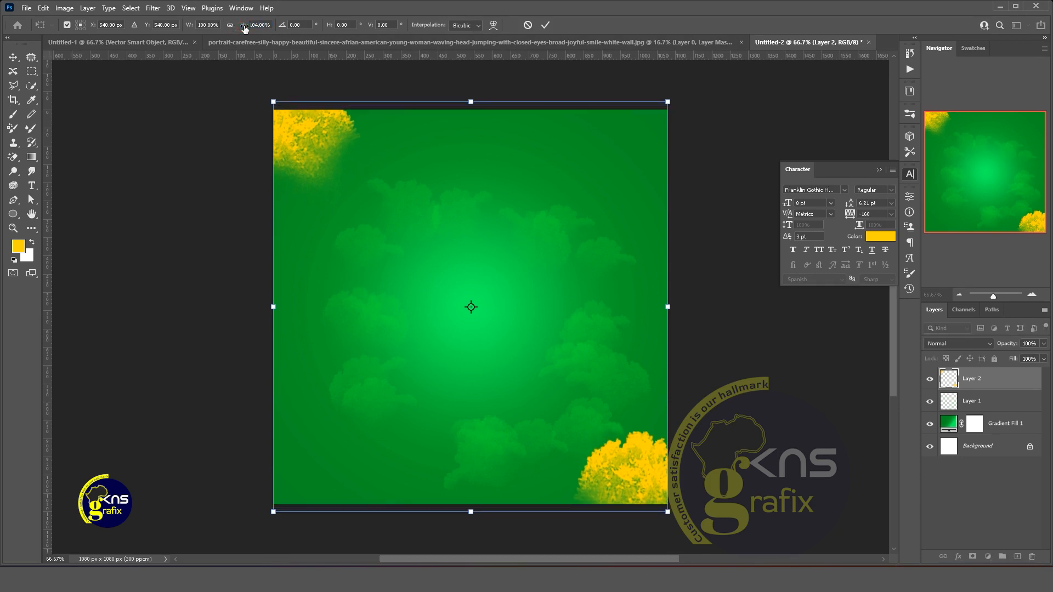
left_click(230, 25)
left_click_drag(272, 513, 253, 528)
left_click_drag(411, 340, 419, 343)
left_click(547, 22)
key("b")
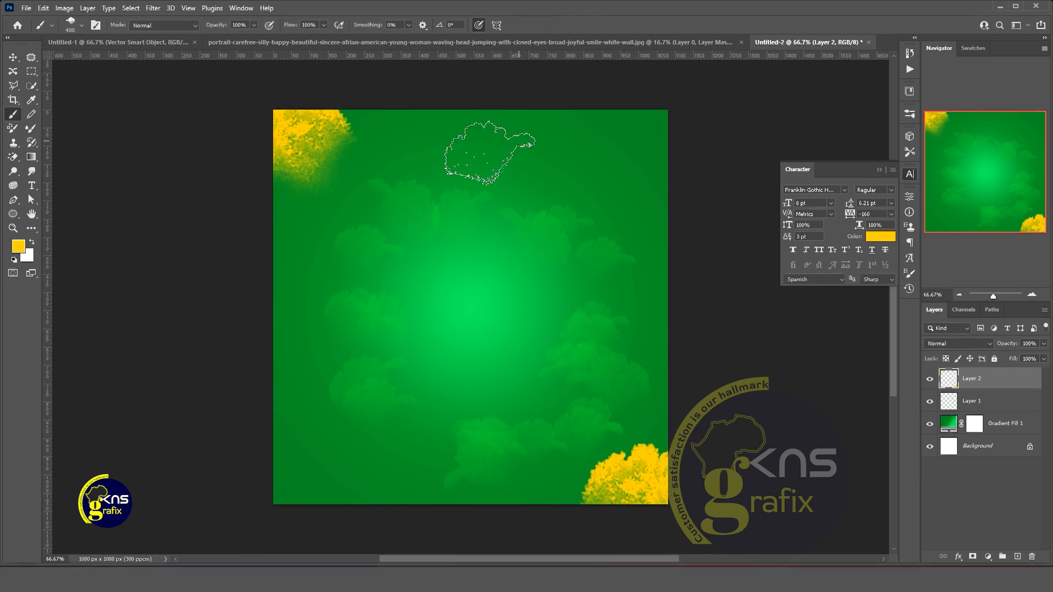
Group the two painted layers with the gradient fill and lock the whole group
left_click(12, 57)
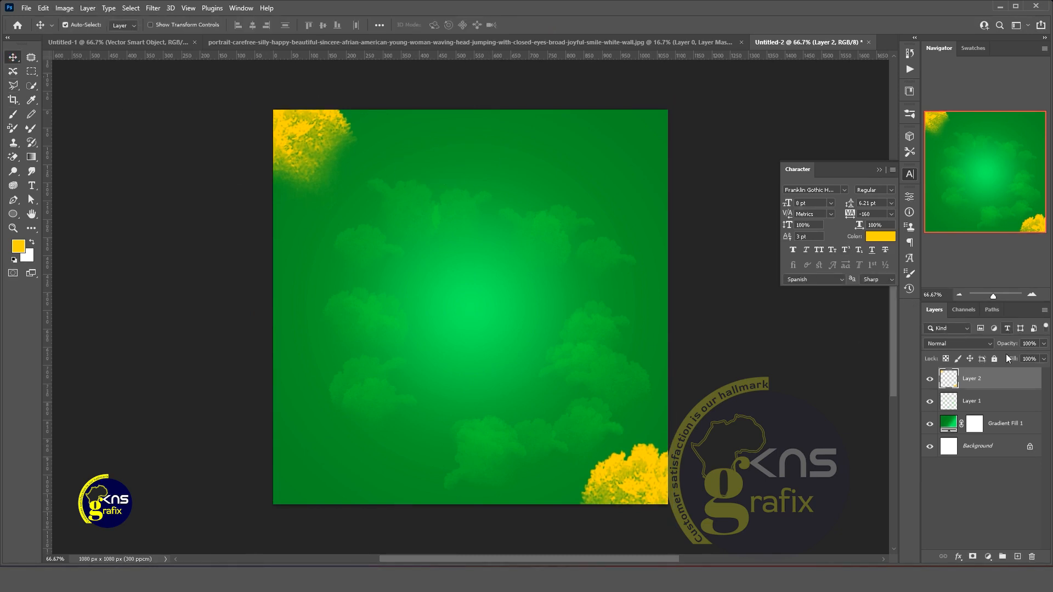
left_click(999, 427, "shift")
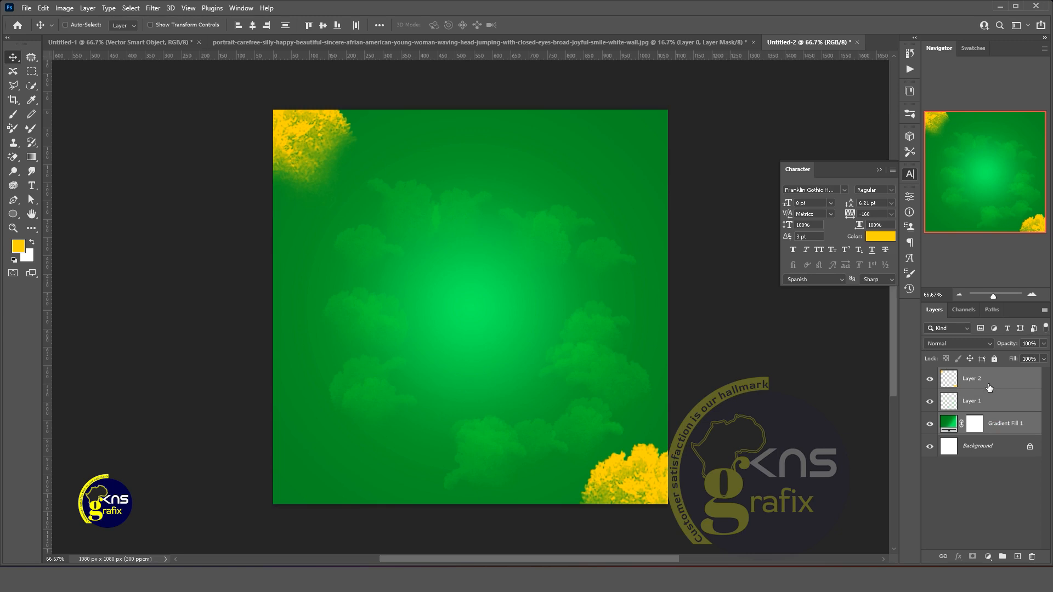
key("ctrl+g")
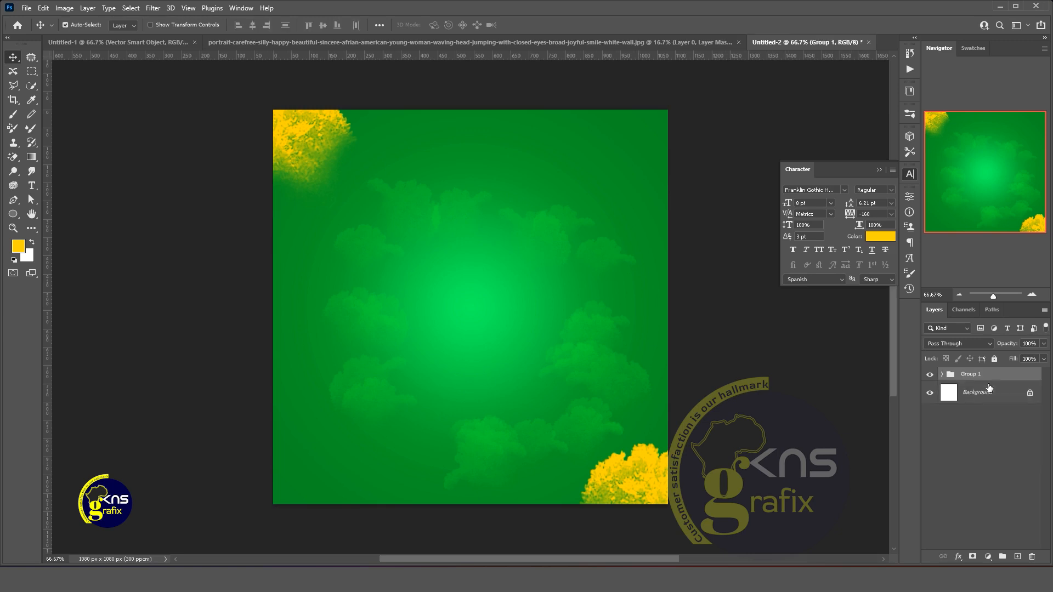
left_click(930, 374)
left_click(930, 374)
left_click(930, 374)
left_click(929, 375)
left_click(995, 359)
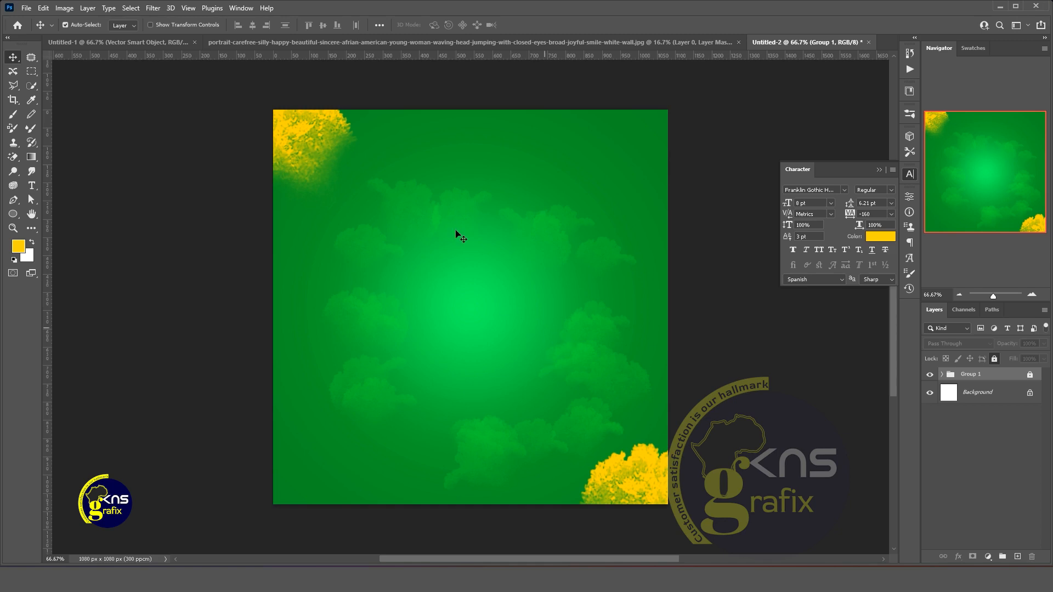
Copy the masked cut-out of the smiling woman from its photo document into the green flyer document
left_click(363, 43)
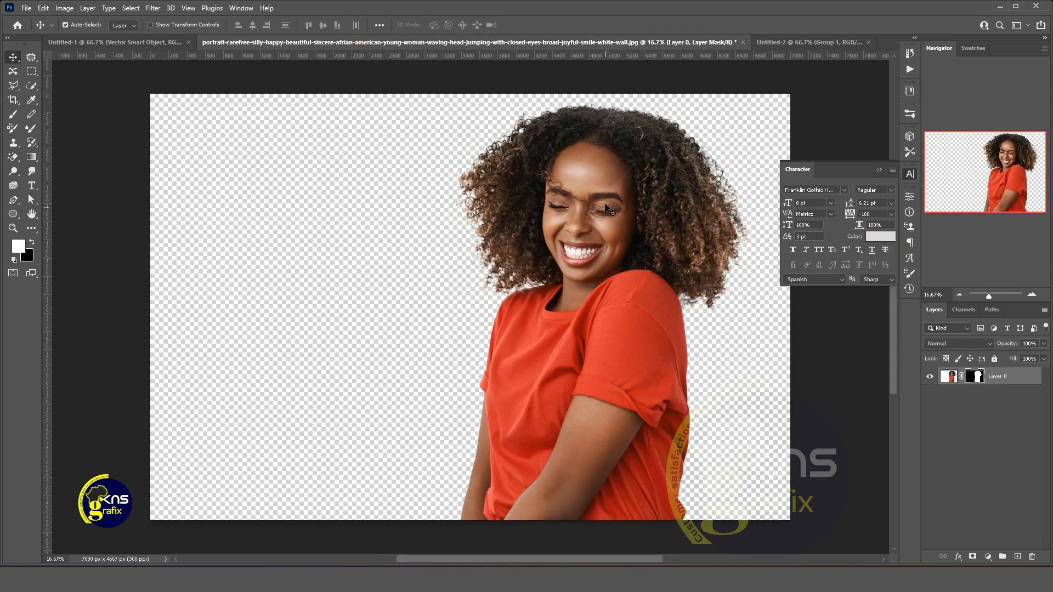
left_click(949, 378)
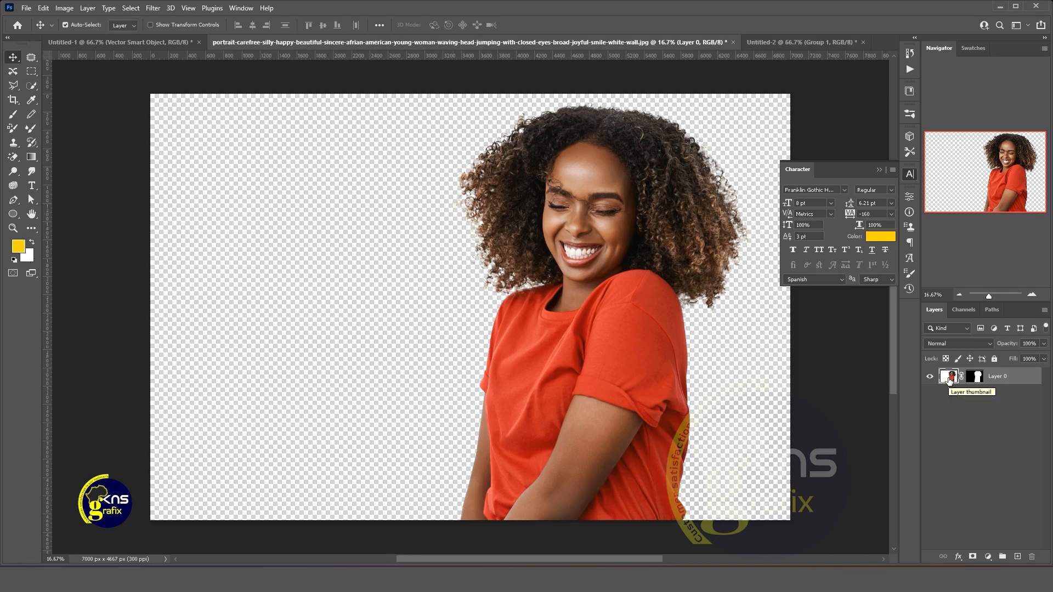
left_click_drag(948, 378, 493, 291)
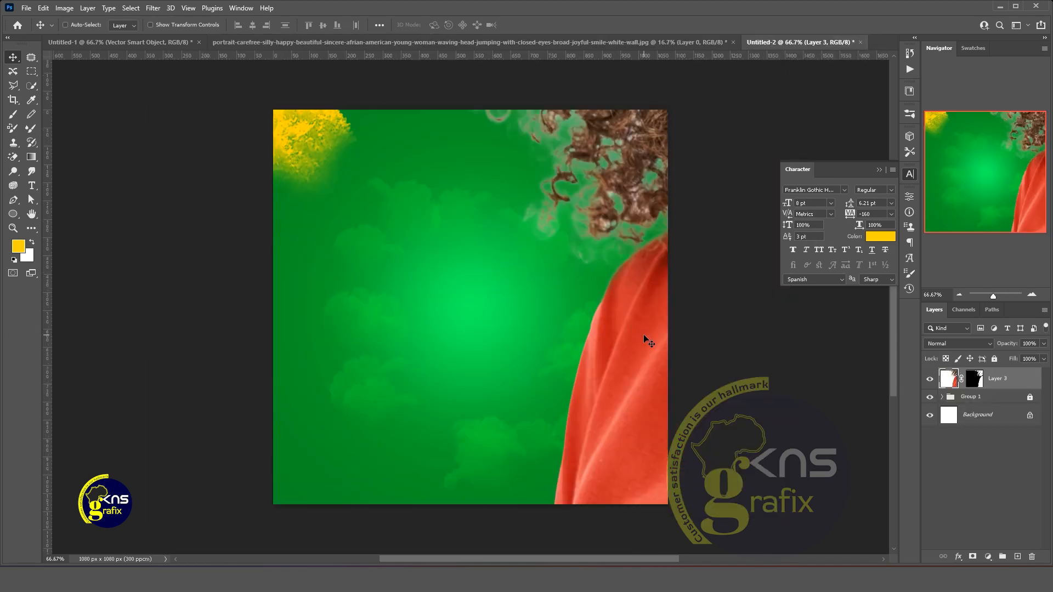
Scale the woman's layer proportionally to about 21.55% and place her in the lower middle of the flyer
key("ctrl")
scroll(255, 132, "up", 2)
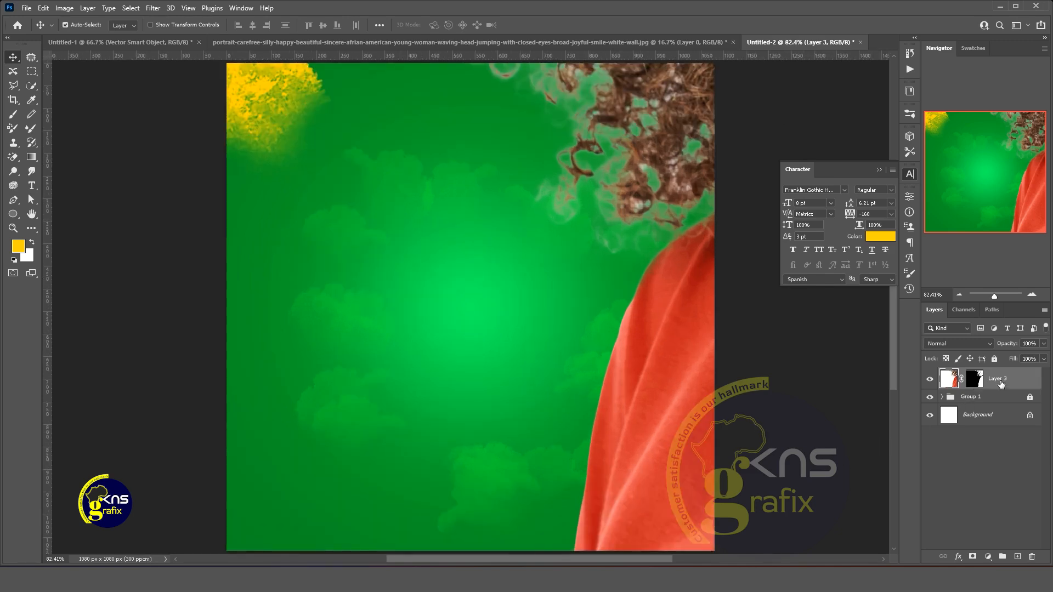
key("ctrl+t")
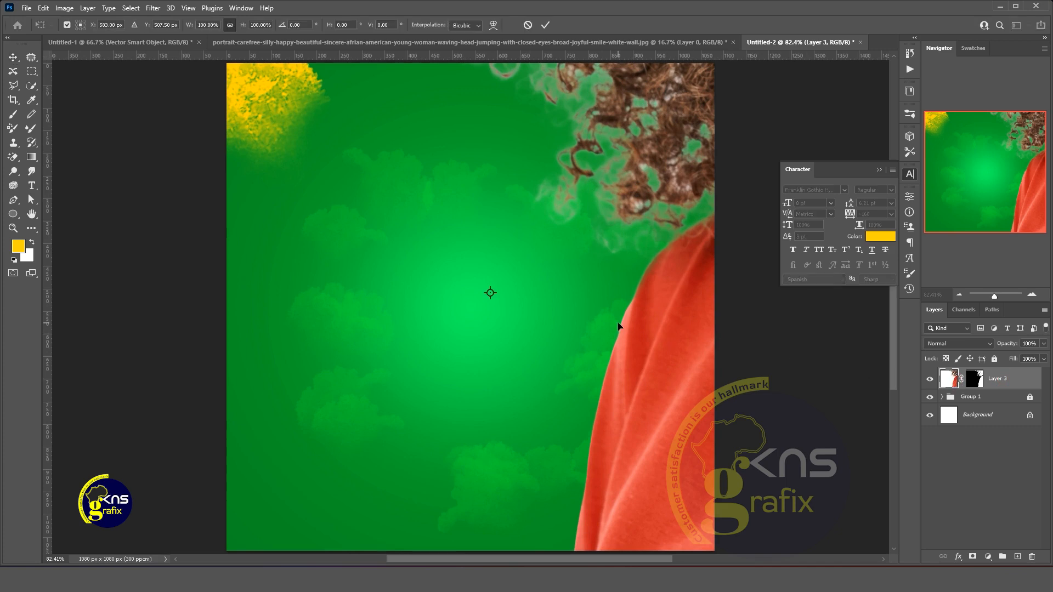
key("ctrl+0")
left_click_drag(247, 29, 230, 42)
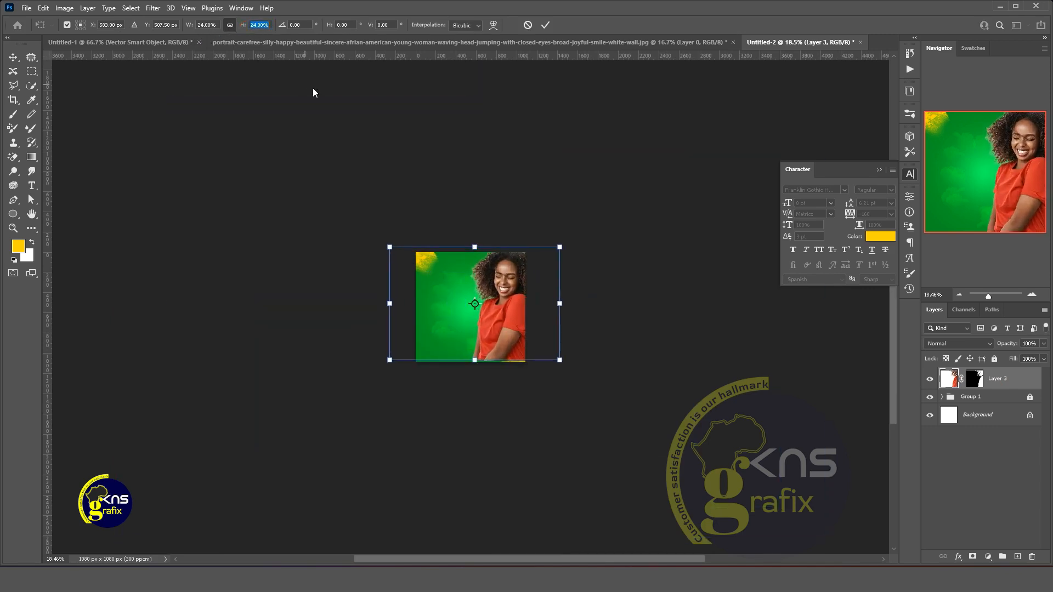
left_click(503, 327)
left_click_drag(479, 325, 456, 335)
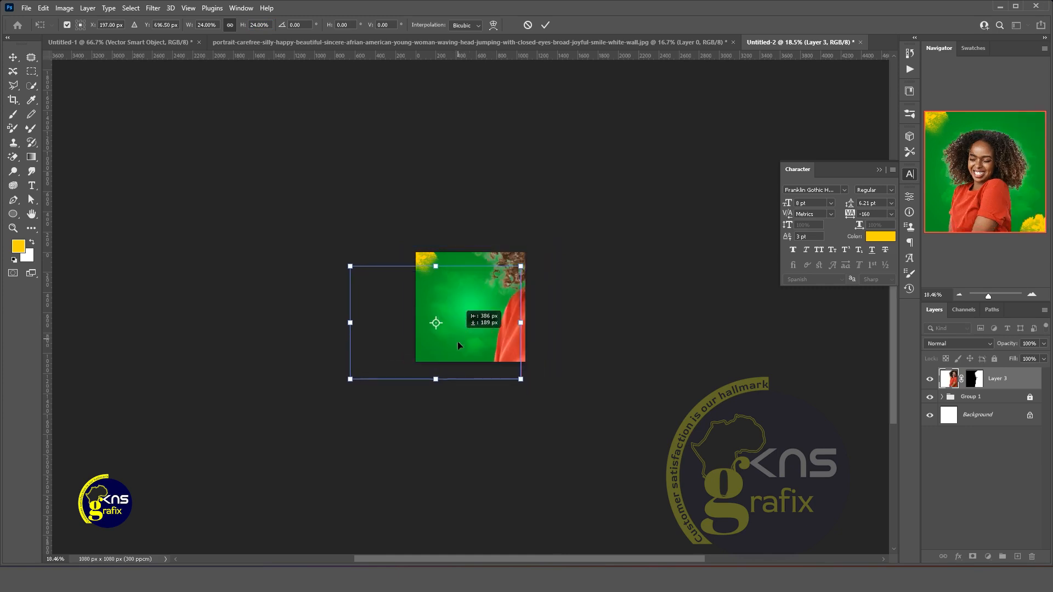
left_click_drag(437, 380, 443, 369)
left_click_drag(482, 306, 491, 311)
left_click_drag(506, 265, 506, 265)
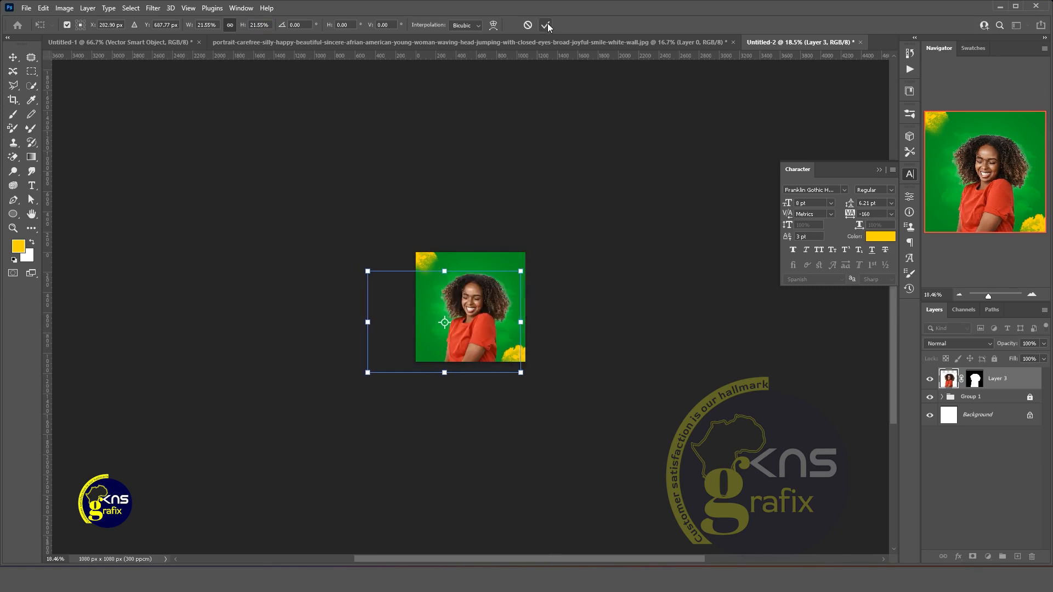
left_click(545, 24)
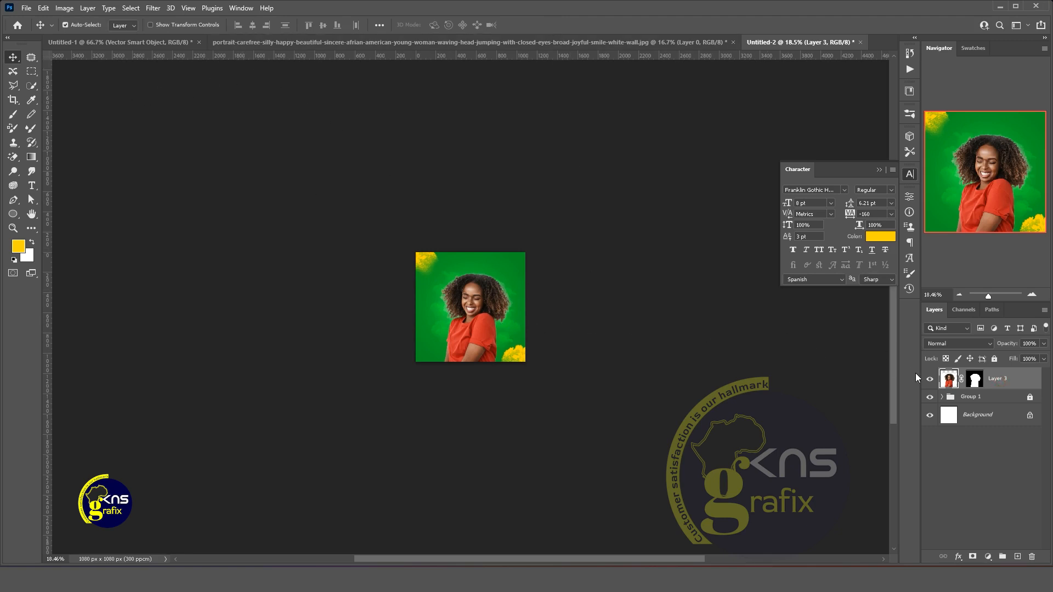
left_click(930, 379)
left_click(930, 378)
key("ctrl+0")
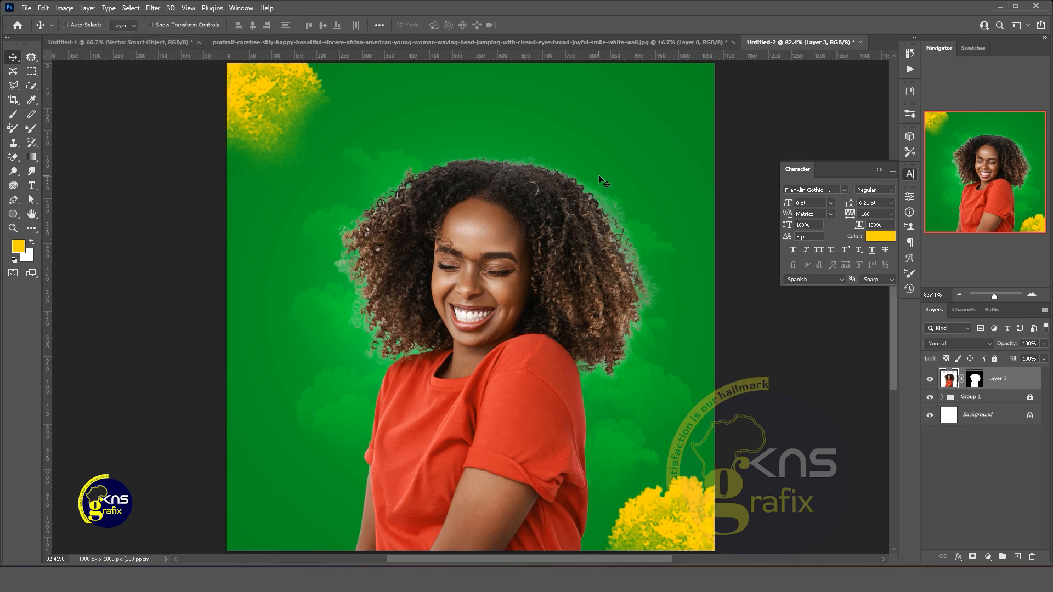
Save the flyer on the computer as "Bithday flyer design.psd" in the "how to design simple birthday flyer" folder
key("ctrl+s")
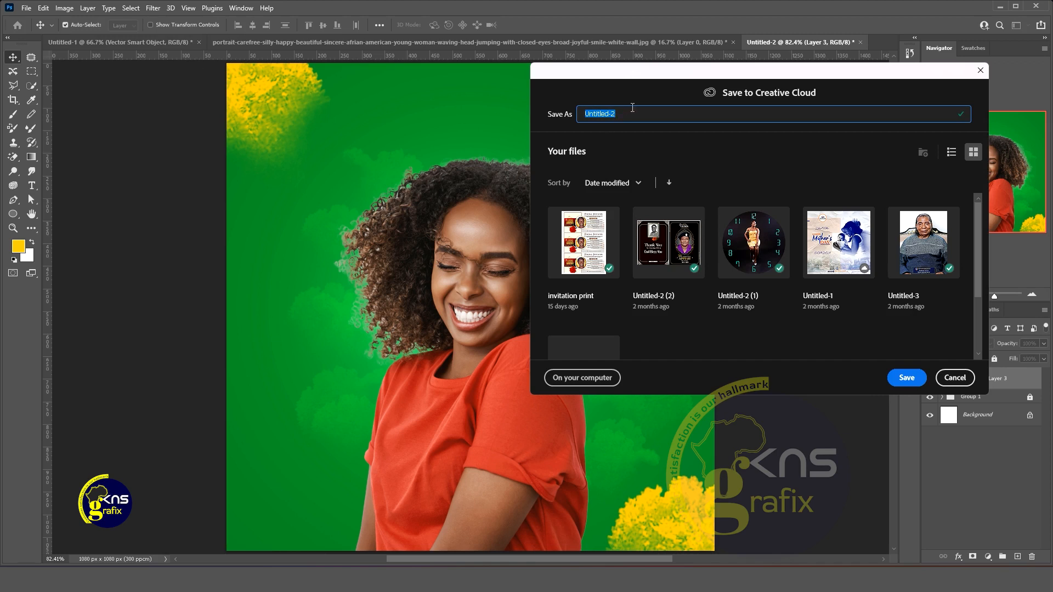
type("Bithda")
type("esign")
left_click(583, 378)
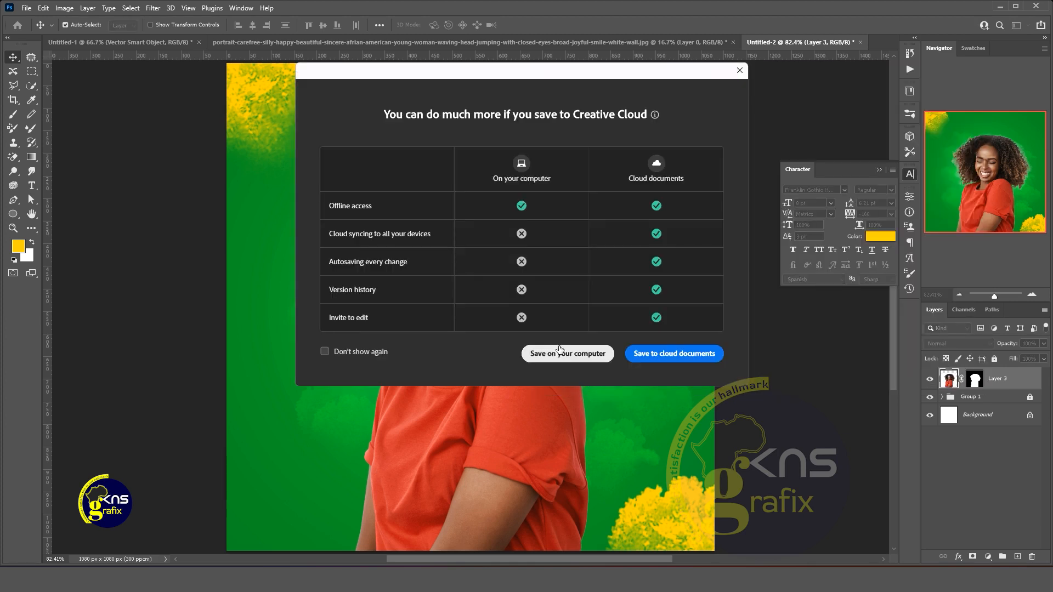
left_click(565, 360)
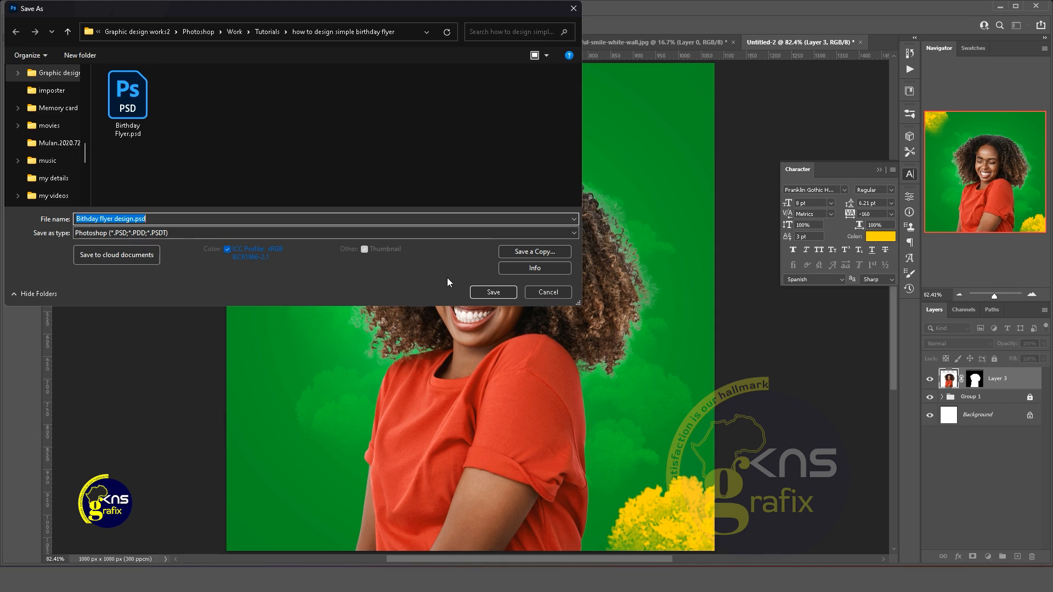
left_click(492, 291)
left_click(609, 157)
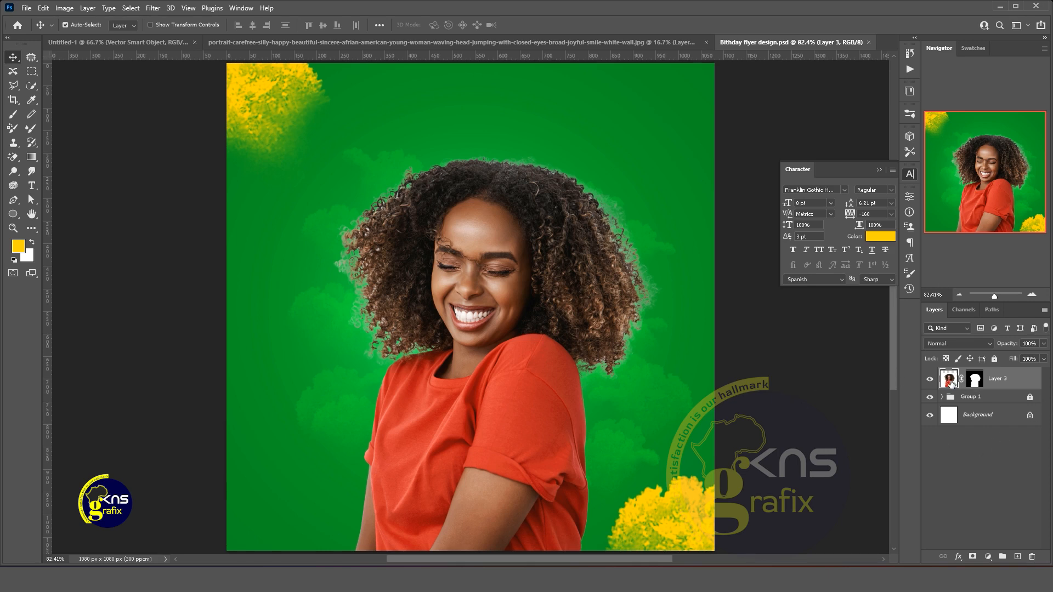
Scale the woman's layer to 91% and move her slightly up so she stays centered on the glow
key("ctrl+t")
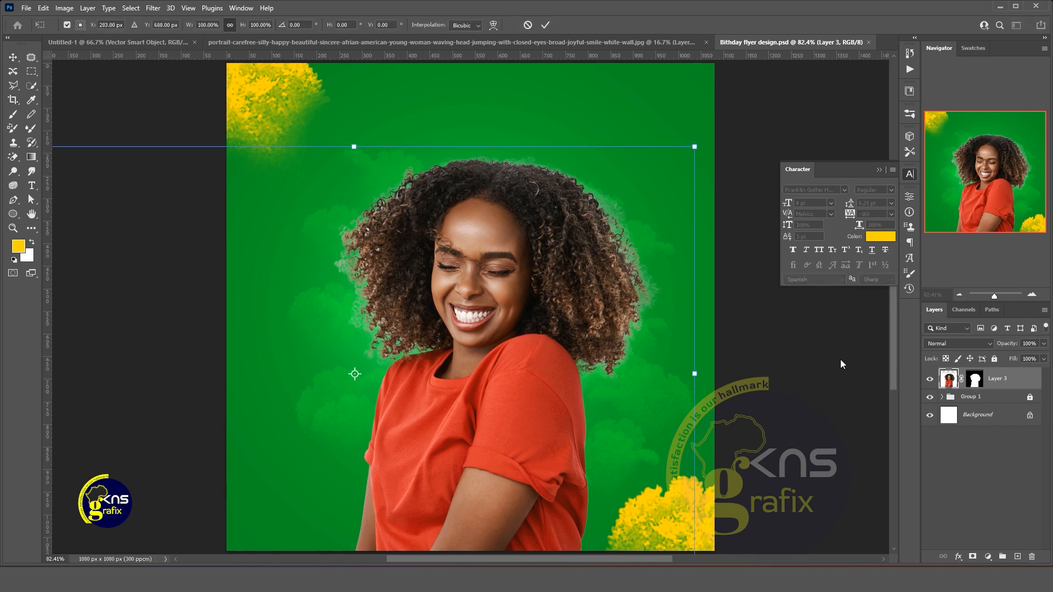
left_click_drag(242, 28, 235, 28)
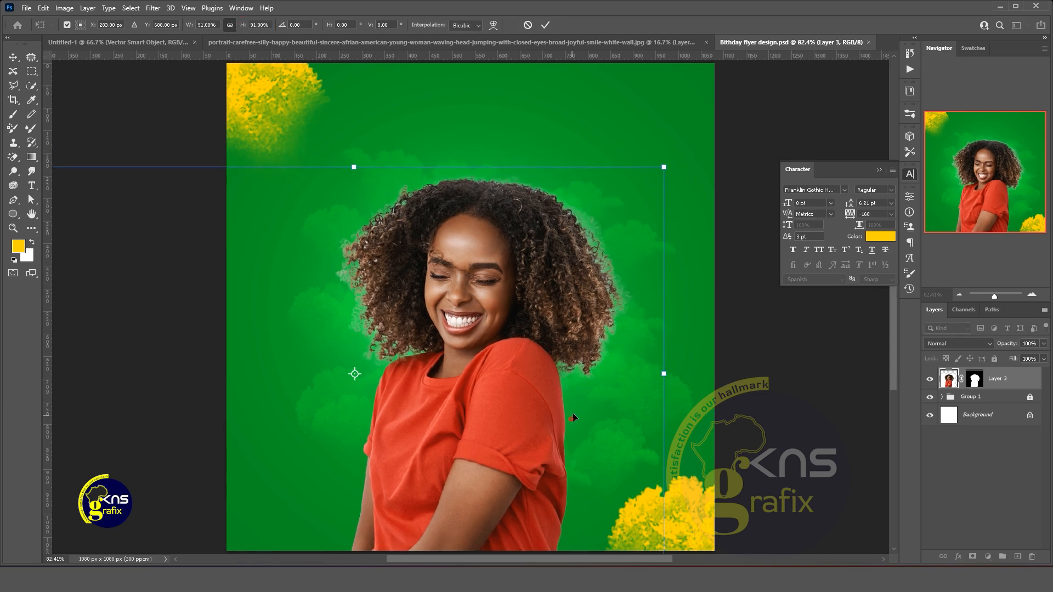
left_click_drag(486, 375, 492, 343)
left_click(545, 25)
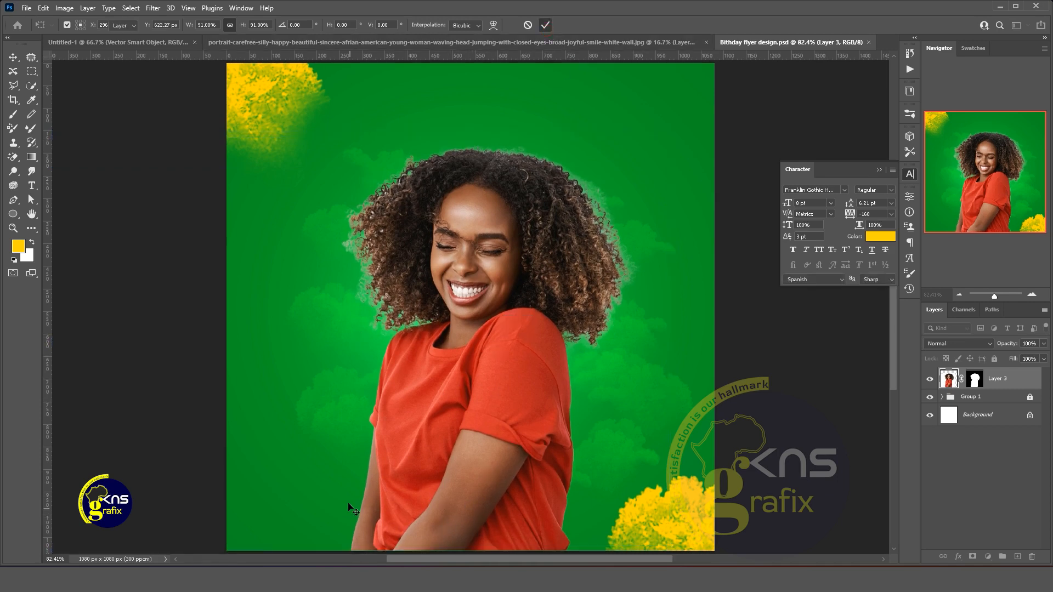
Convert the woman's layer to a smart object and enlarge it slightly upward with its base at the canvas edge
right_click(994, 382)
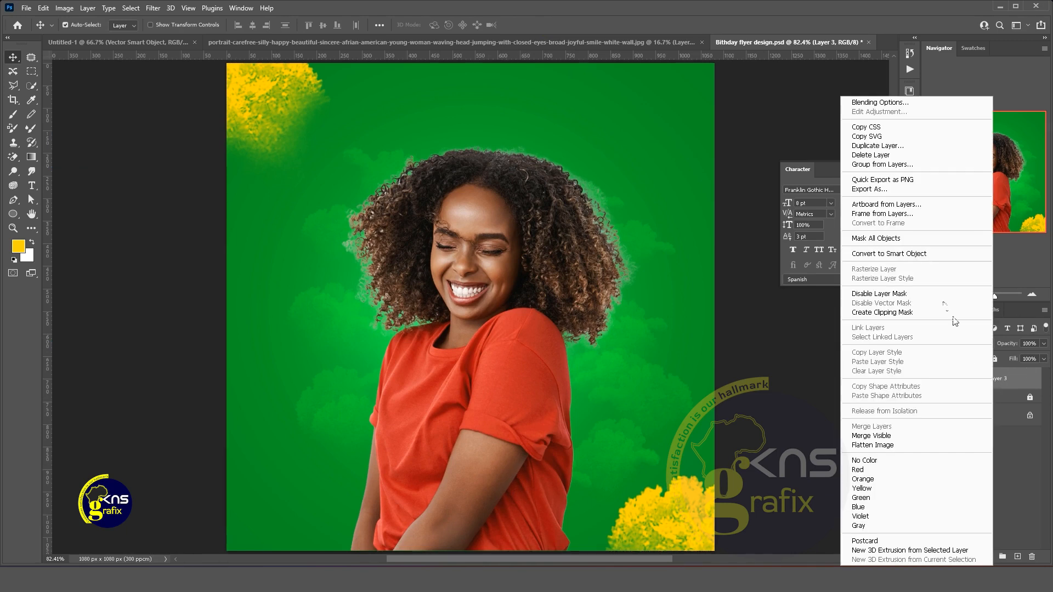
left_click(902, 256)
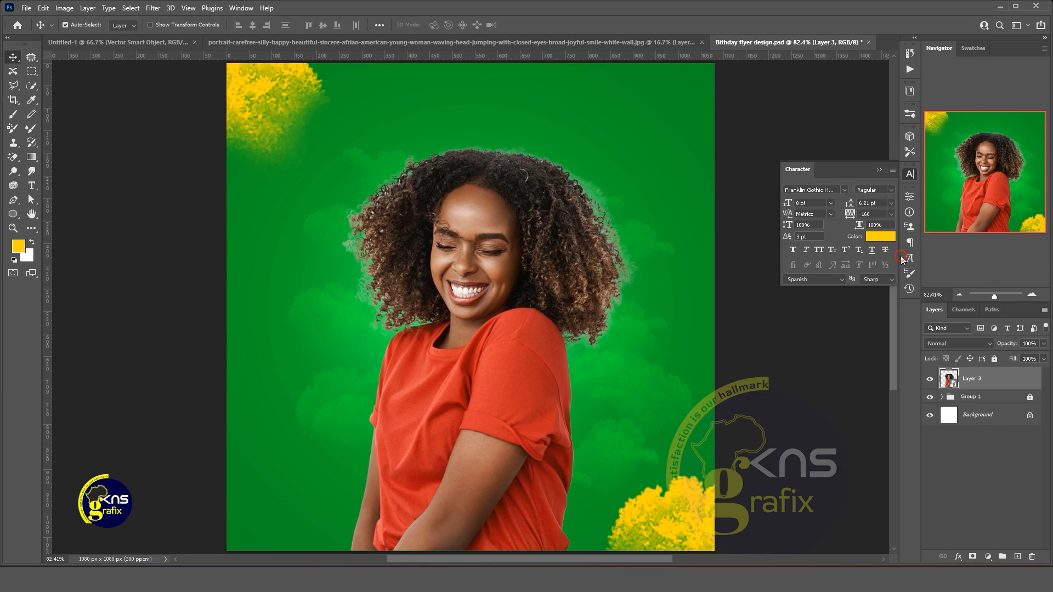
key("ctrl+t")
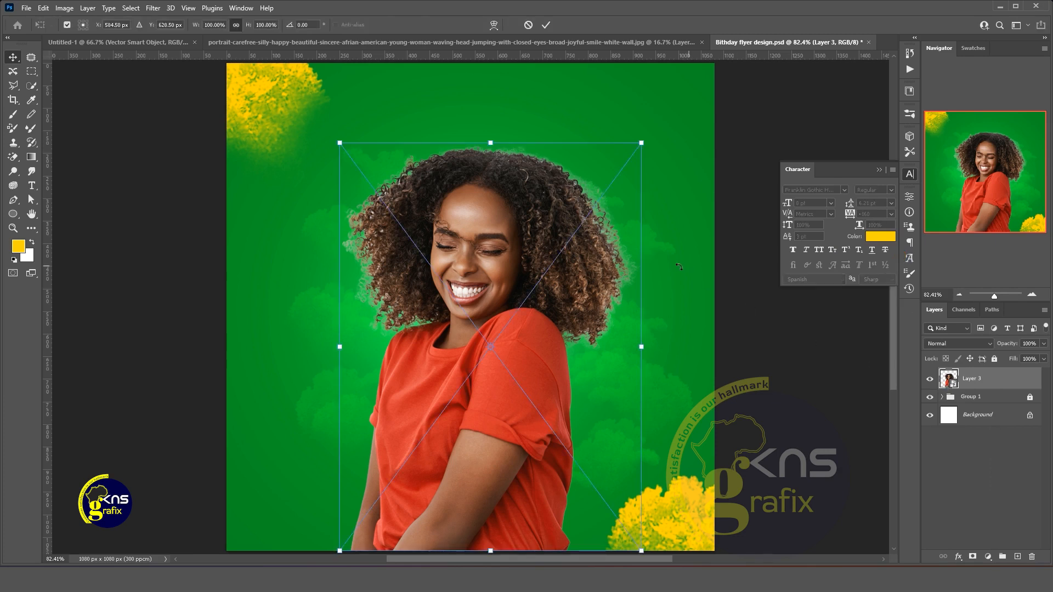
left_click_drag(521, 143, 521, 130)
left_click(550, 21)
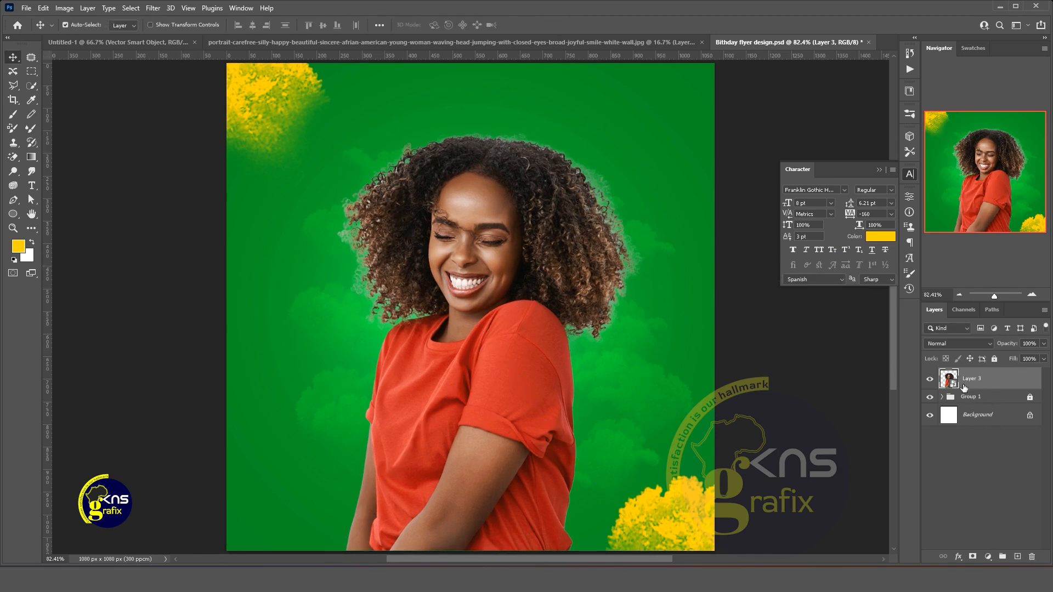
Add a layer mask to the woman's layer and ready the Gradient tool with black as the foreground color
left_click(972, 558)
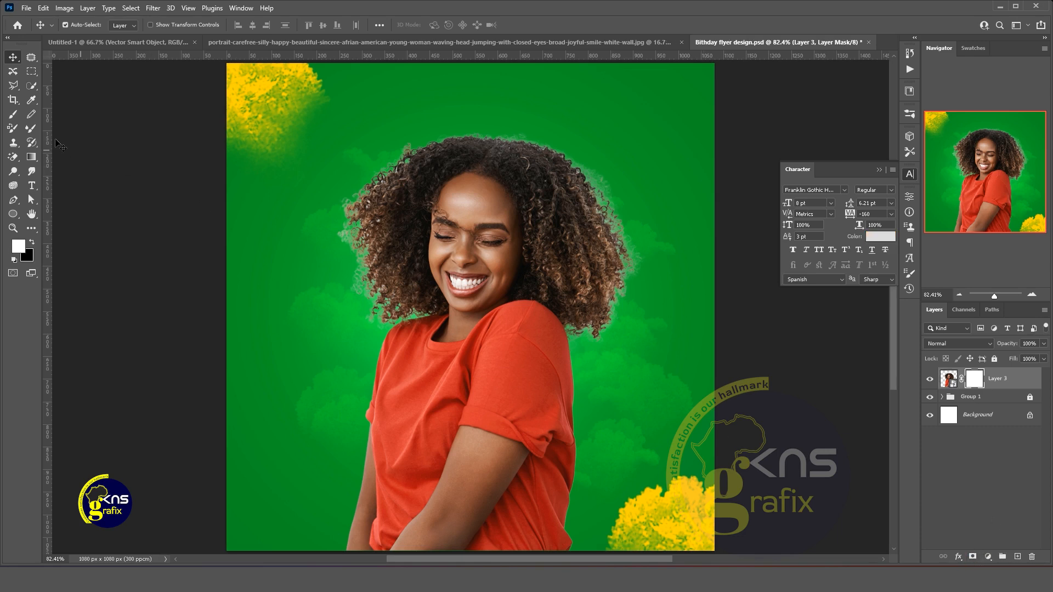
left_click(31, 157)
left_click(82, 167)
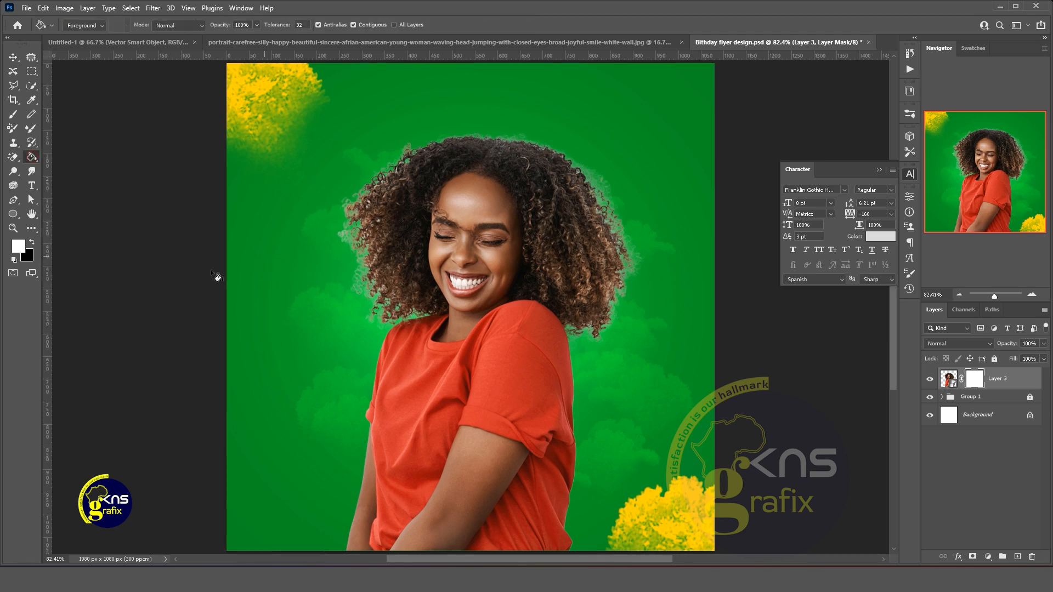
left_click(32, 243)
right_click(33, 158)
left_click(80, 157)
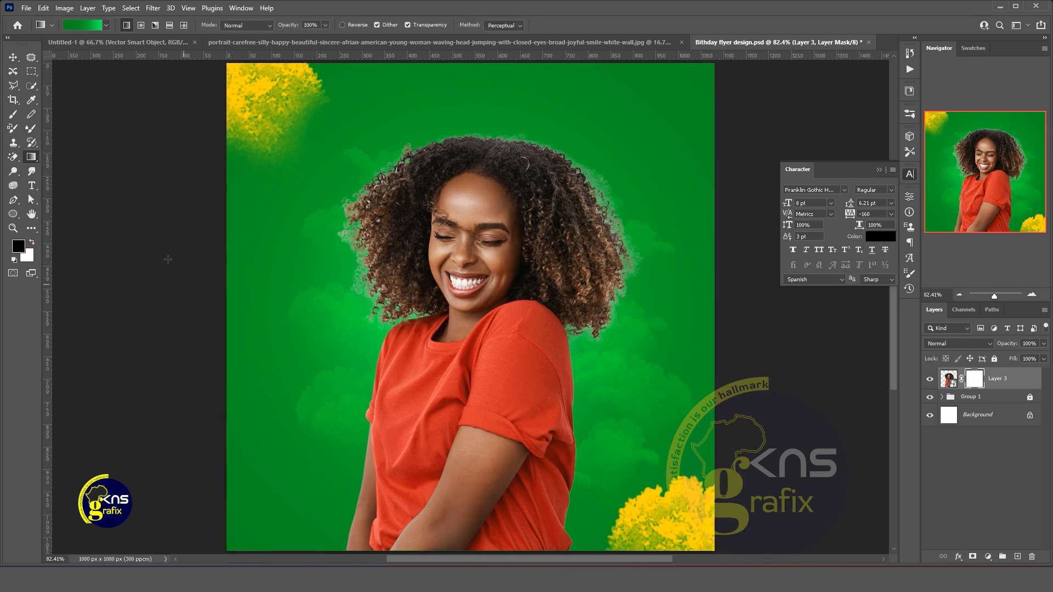
Set the gradient to the black-to-transparent preset from the Basics group
left_click(88, 25)
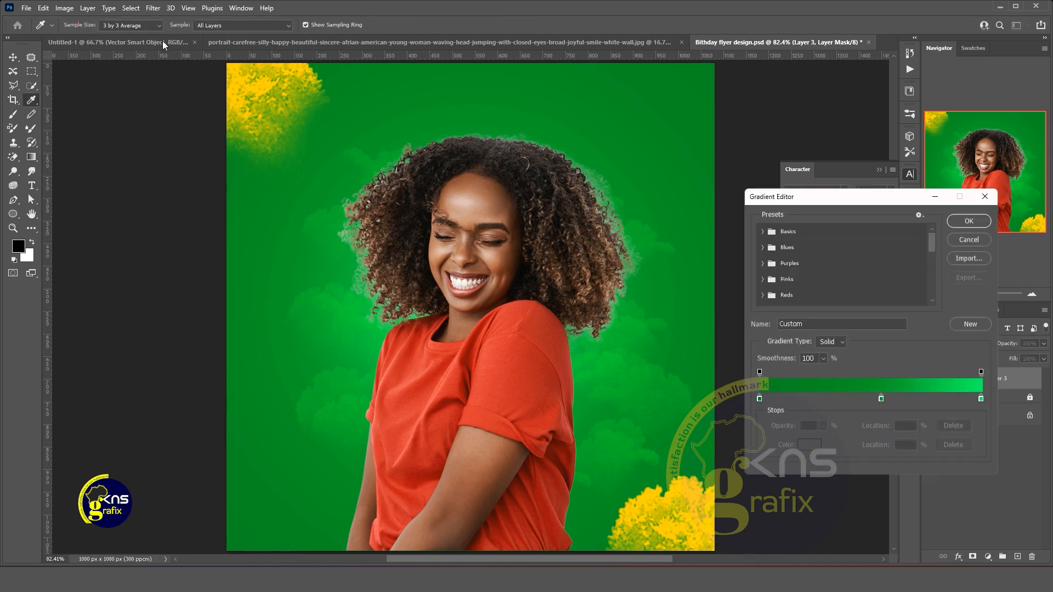
left_click(968, 221)
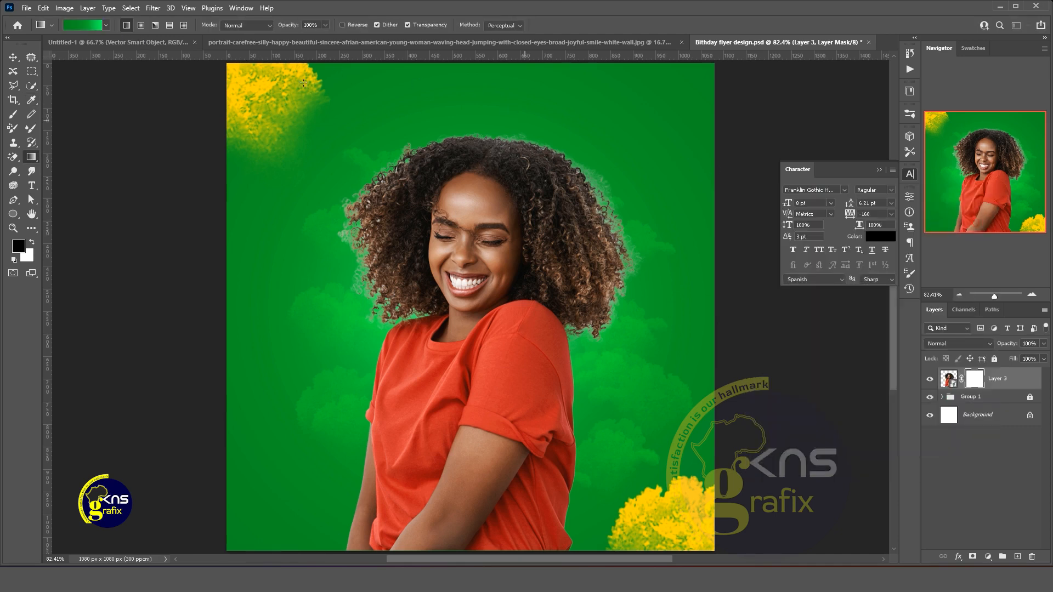
left_click(107, 25)
left_click(27, 47)
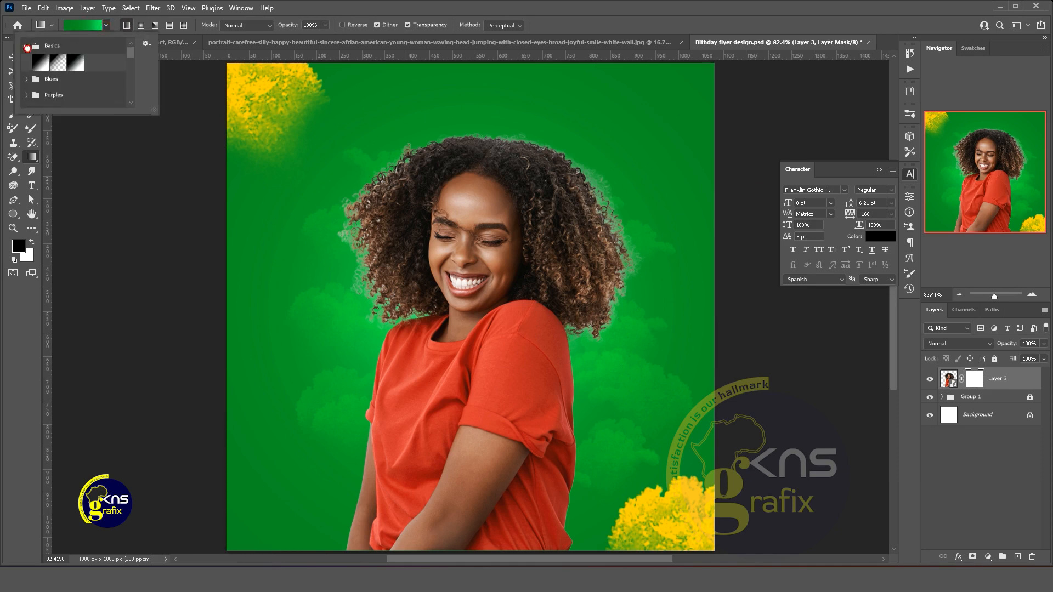
left_click(58, 64)
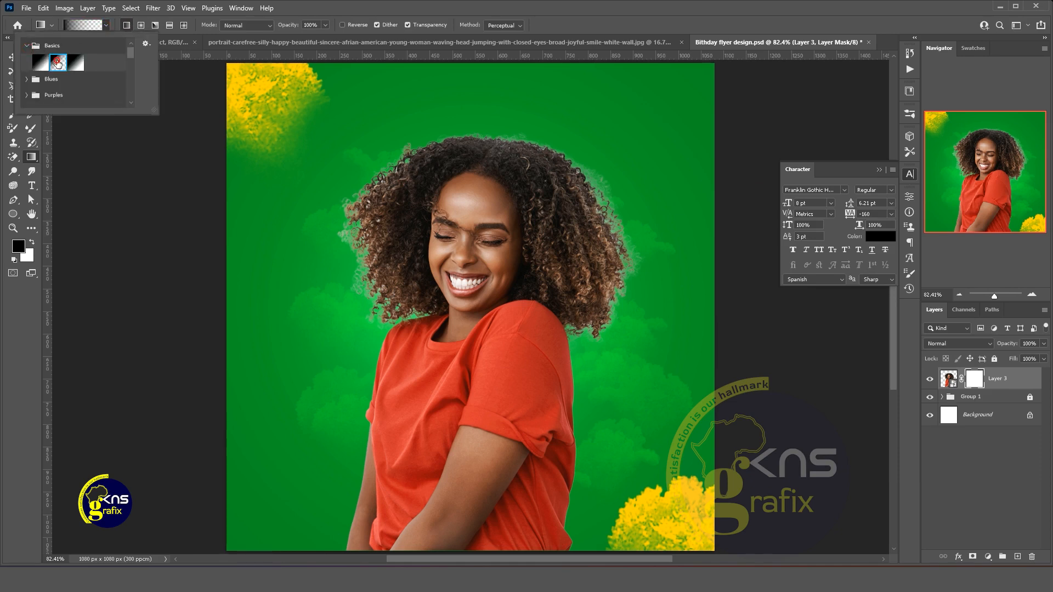
Draw the gradient on the woman's layer mask from the canvas base up to her face to fade her lower body
left_click(387, 16)
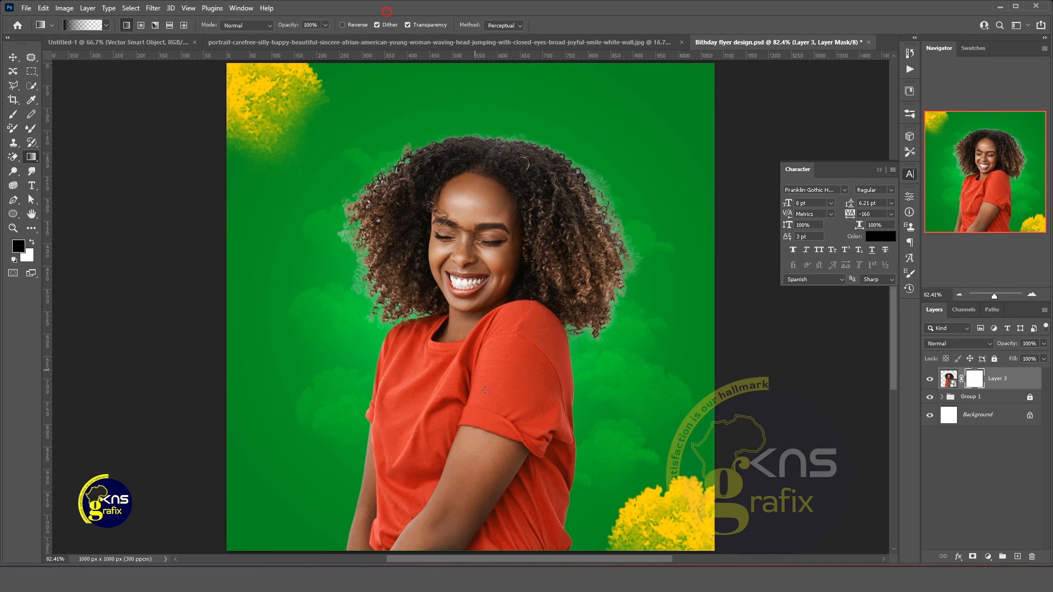
left_click_drag(462, 550, 466, 214)
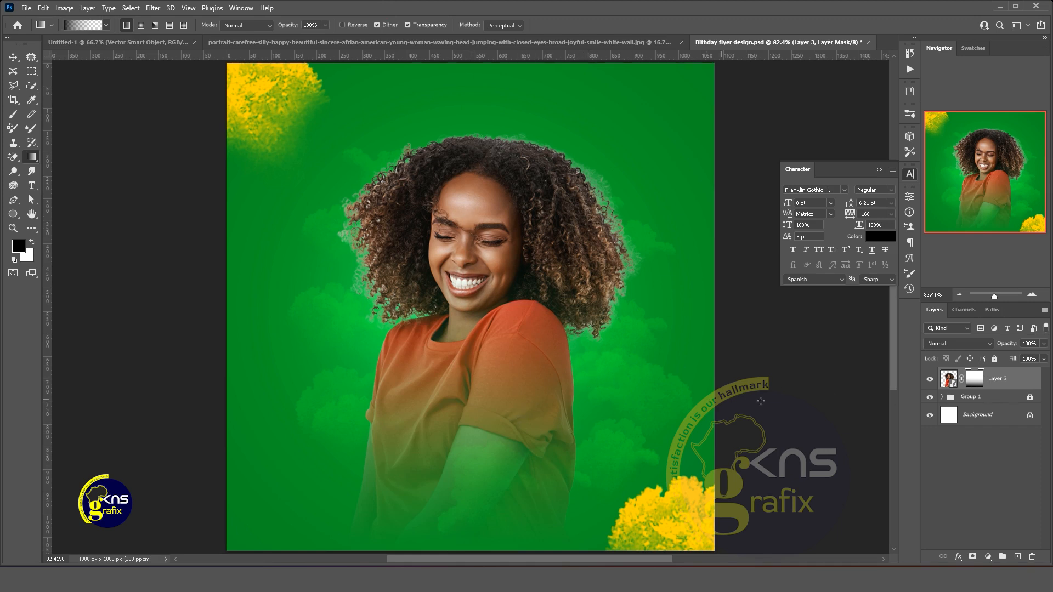
Set up a soft 700 px brush with 0% hardness, try a black dab on the mask over her face and undo it
left_click(13, 118)
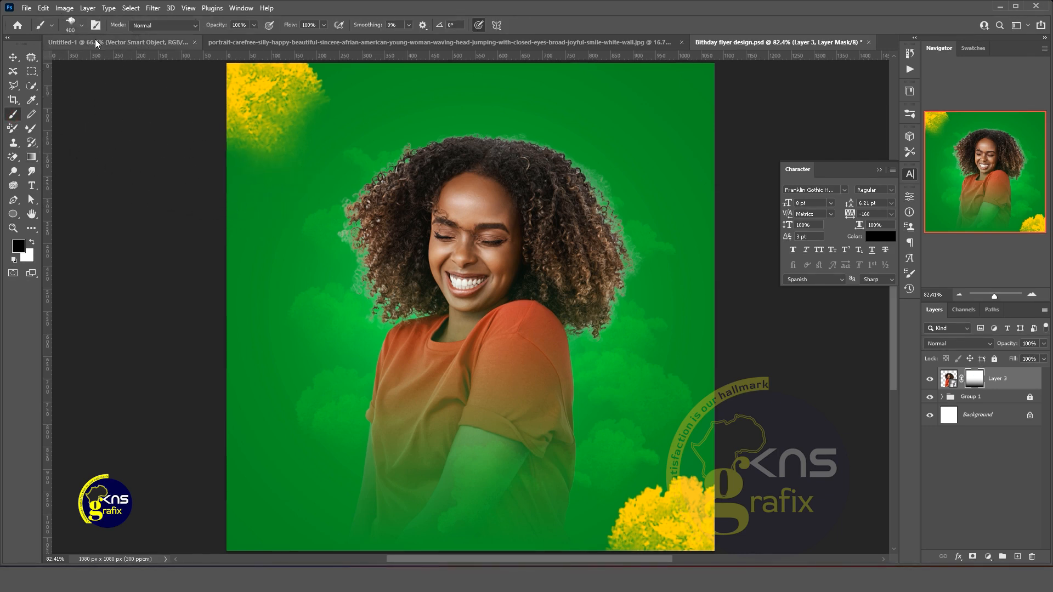
left_click(82, 25)
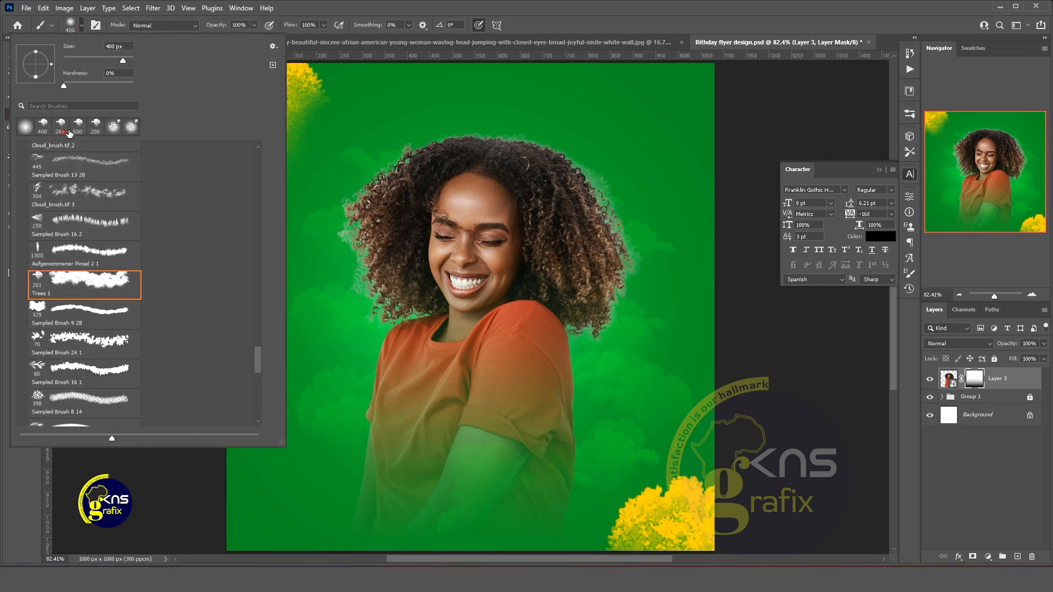
left_click(495, 11)
key("bracketright")
key("bracketright")
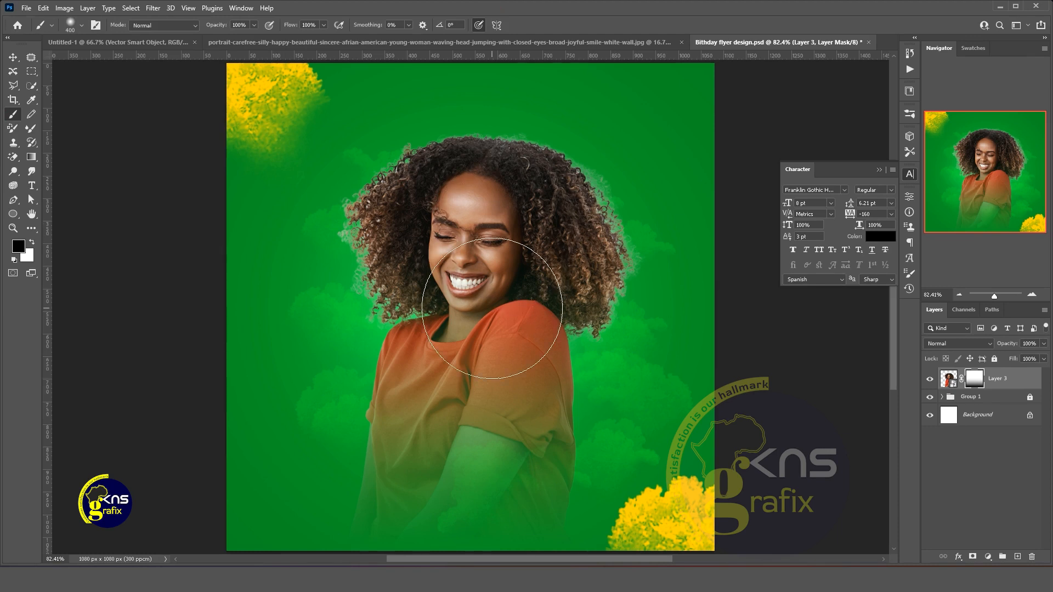
key("bracketright")
left_click(489, 248)
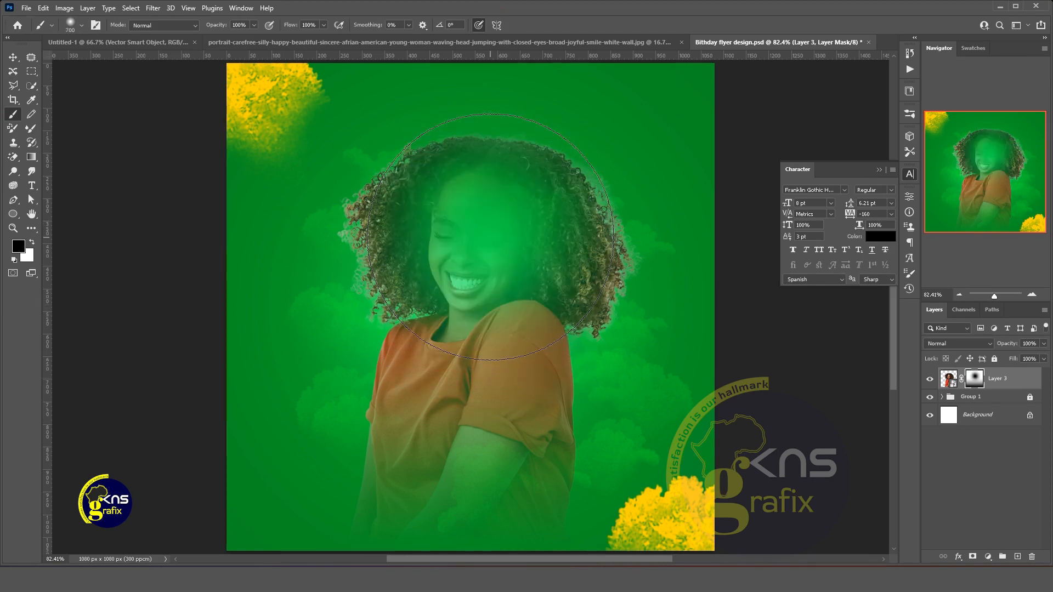
key("ctrl+z")
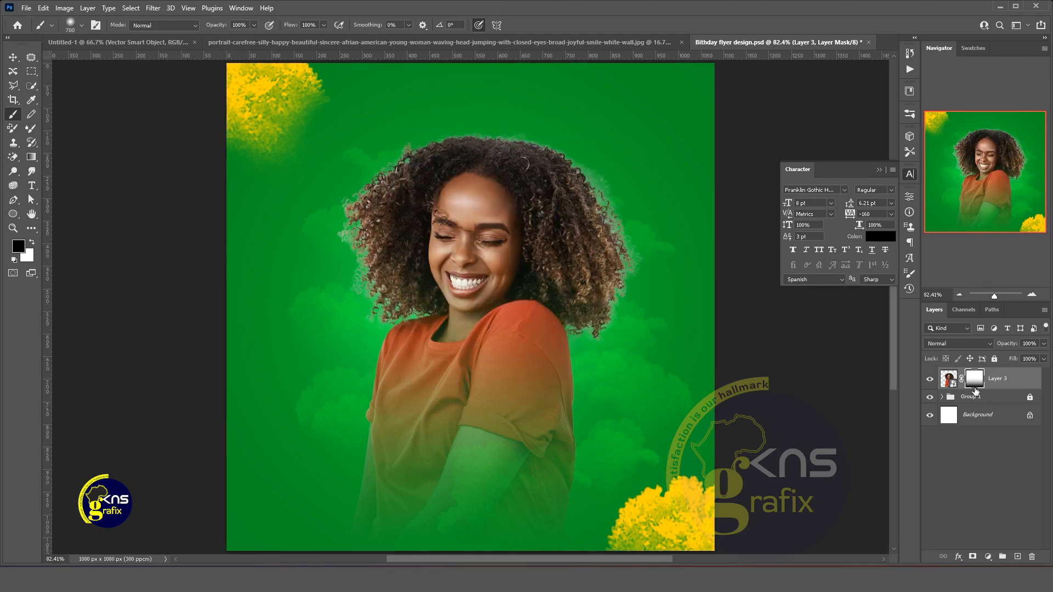
Paint white on the mask across the woman's torso to restore the red shirt, and lock her layer
left_click(32, 243)
mouse_move(457, 252)
left_mouse_down()
mouse_move(516, 258)
mouse_move(460, 263)
mouse_move(364, 236)
mouse_move(382, 304)
left_mouse_up()
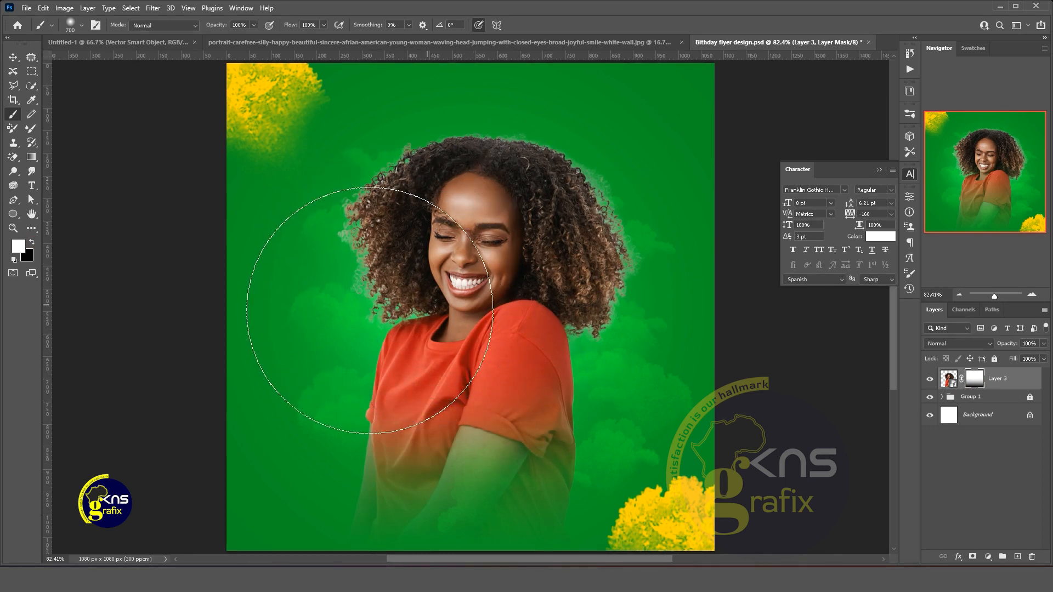
left_click_drag(378, 307, 575, 351)
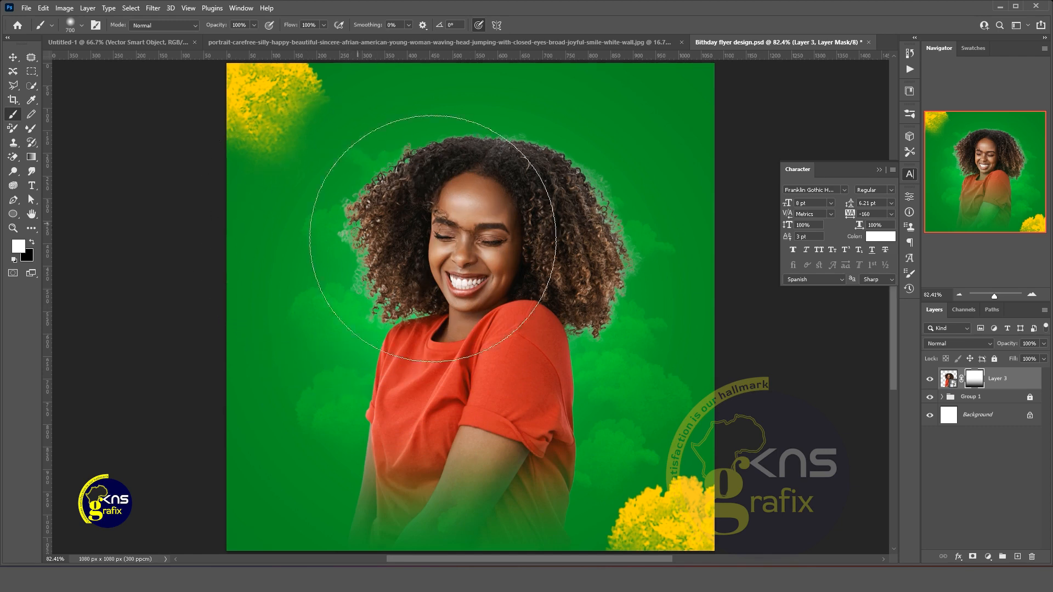
left_click(13, 58)
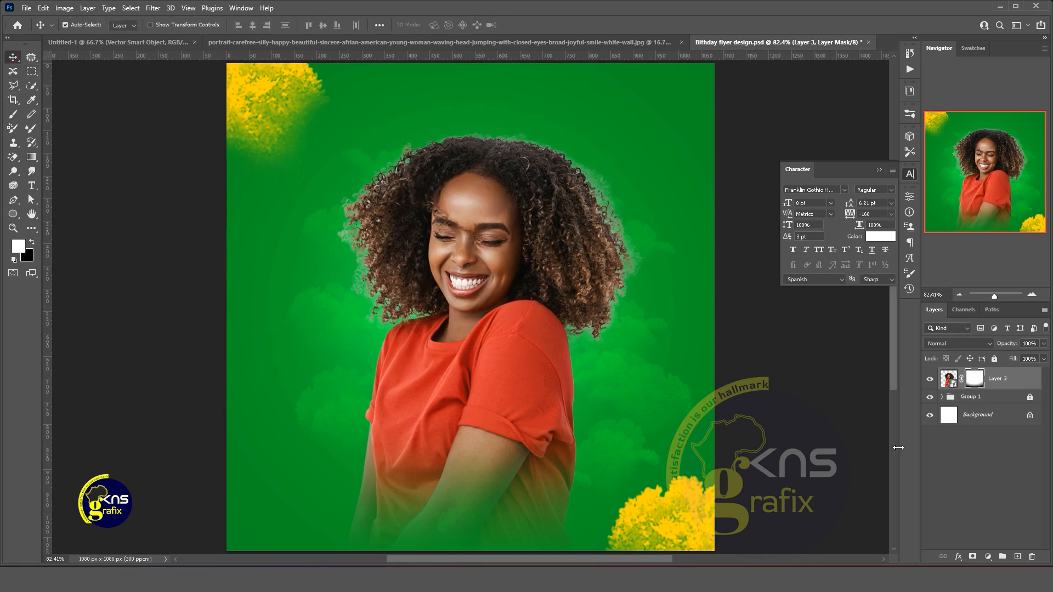
left_click(994, 359)
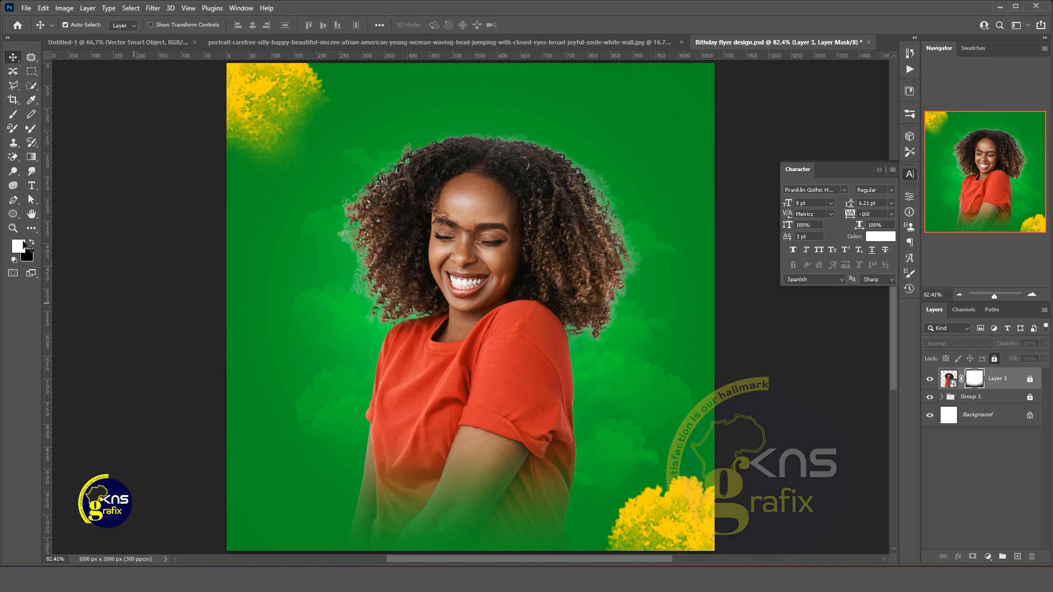
Add the white text "+1" beside the woman's hair in Franklin Gothic Heavy, 8 pt, with tracking set to 0
left_click(32, 185)
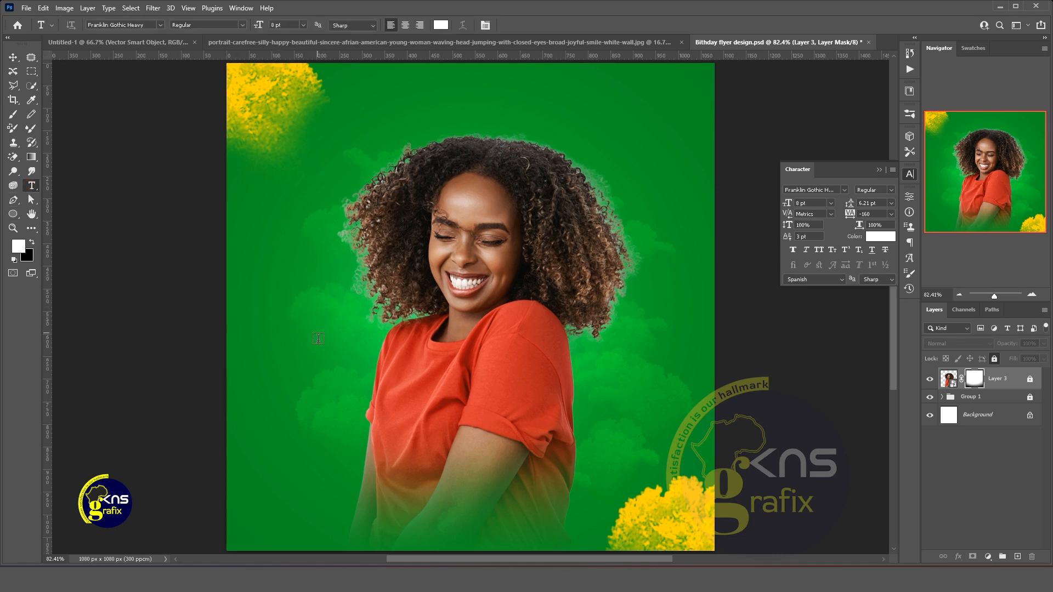
left_click(267, 295)
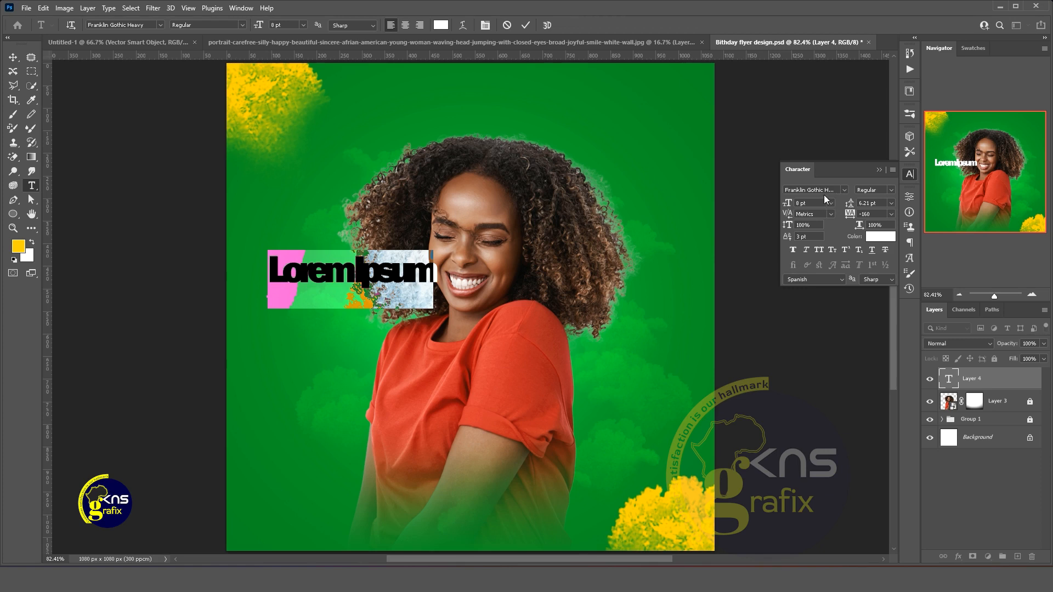
left_click(844, 190)
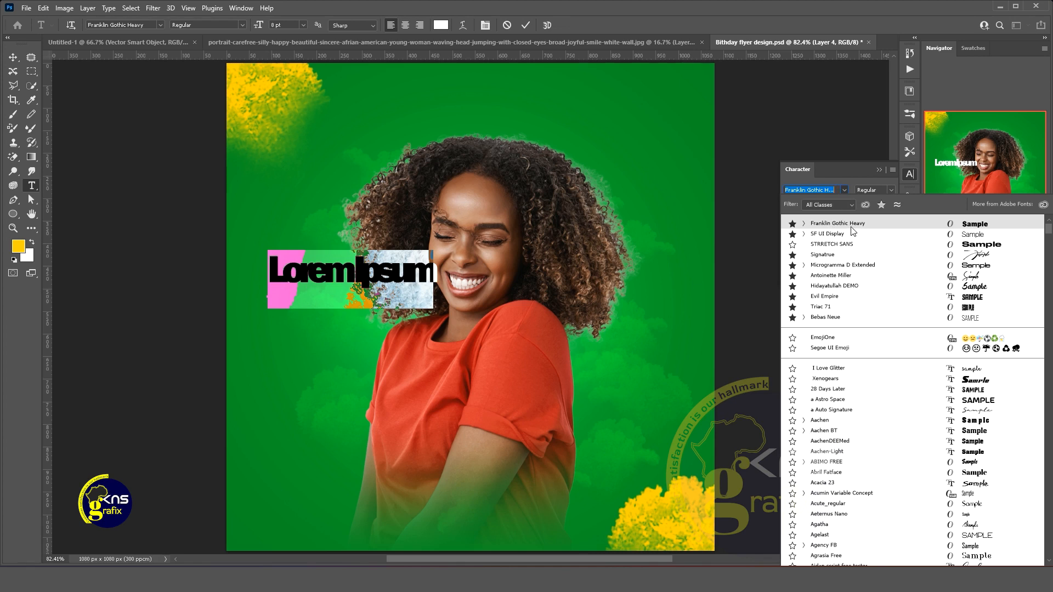
key("Escape")
left_click(889, 214)
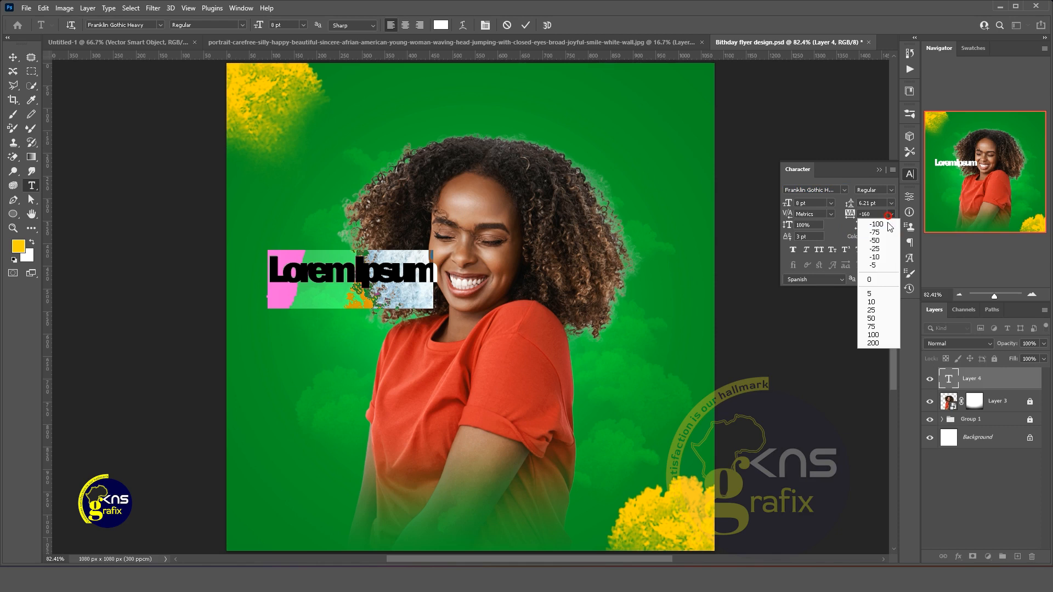
left_click(872, 280)
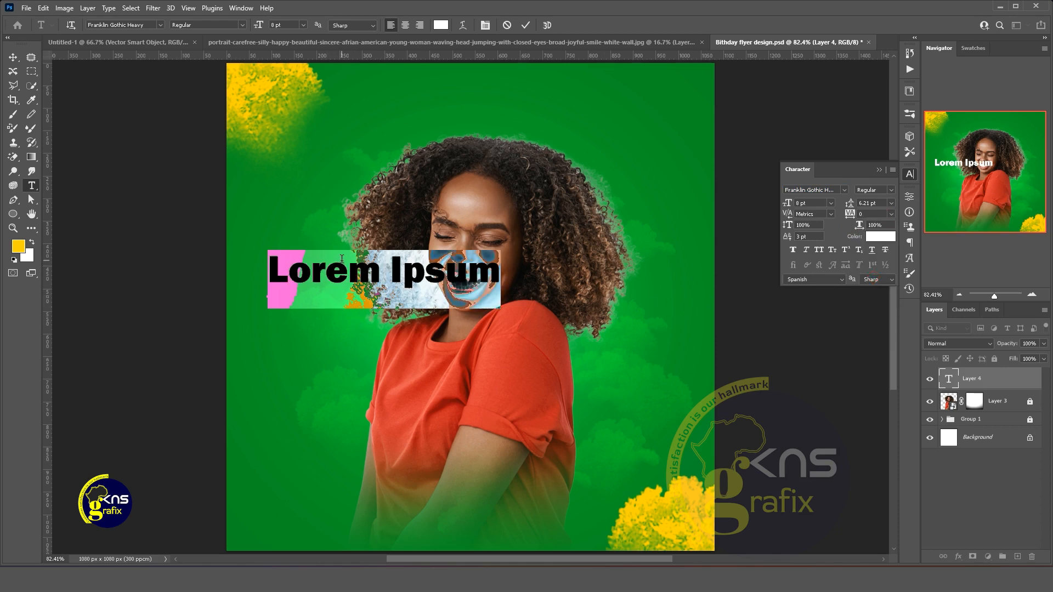
key("BackSpace")
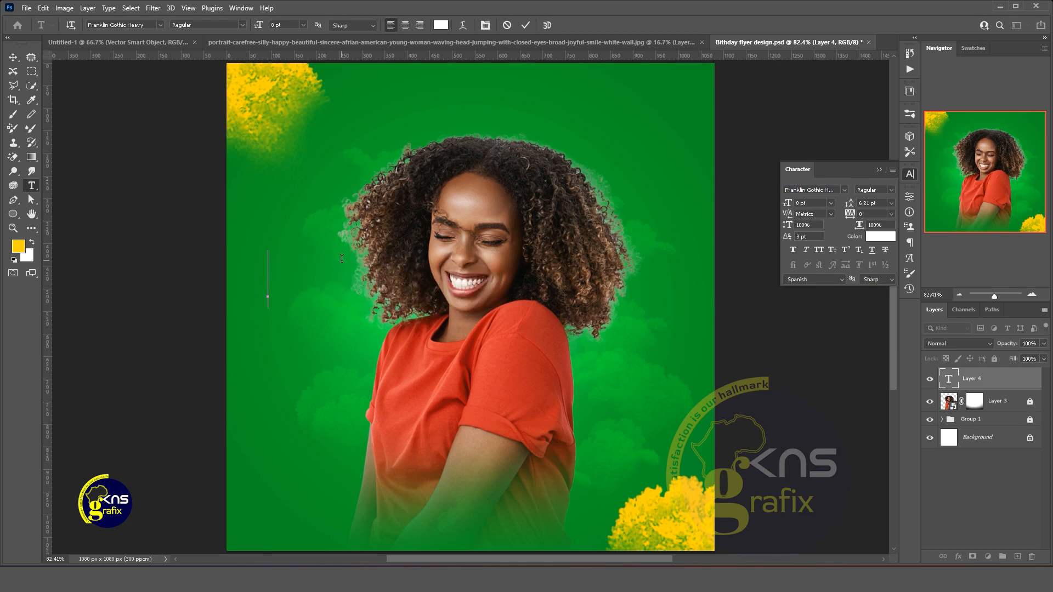
type("+1")
left_click(525, 25)
Shift the "+1" slightly down, duplicate it directly above and scale the copy to 86%
key("v")
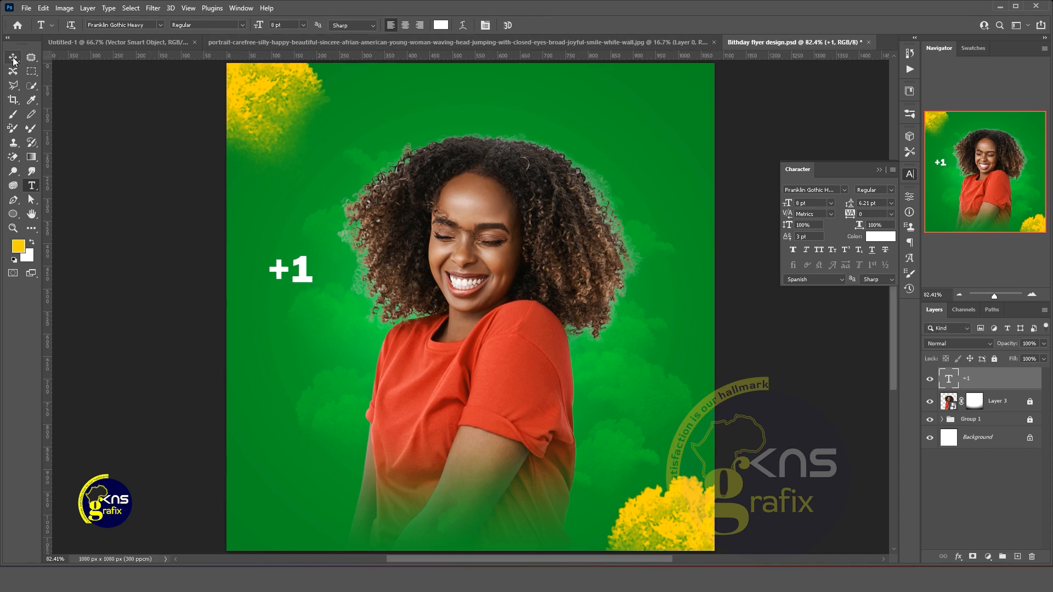
left_click_drag(301, 267, 296, 274)
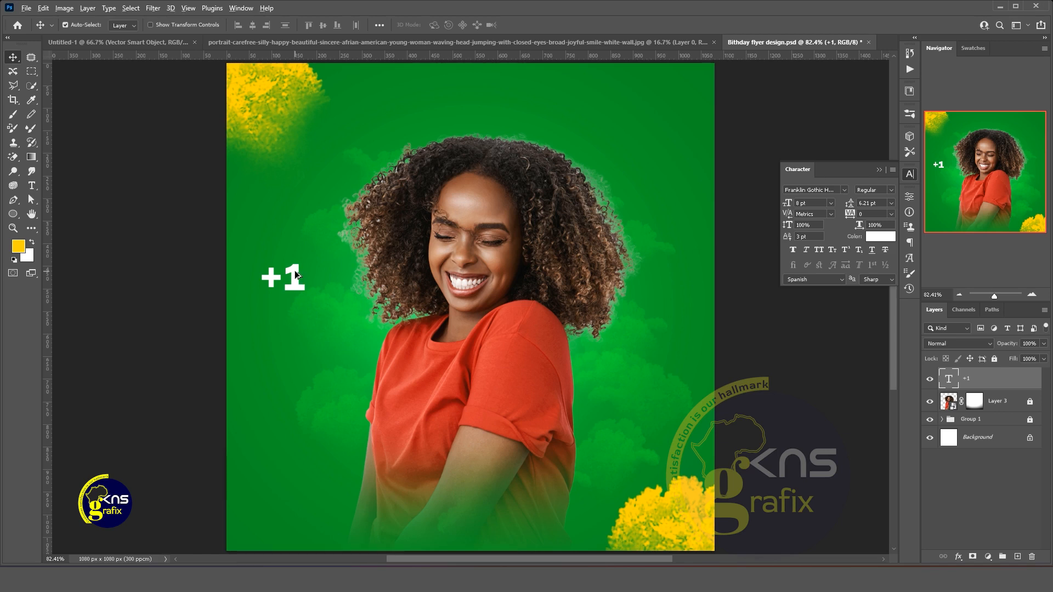
left_click_drag(294, 270, 301, 236)
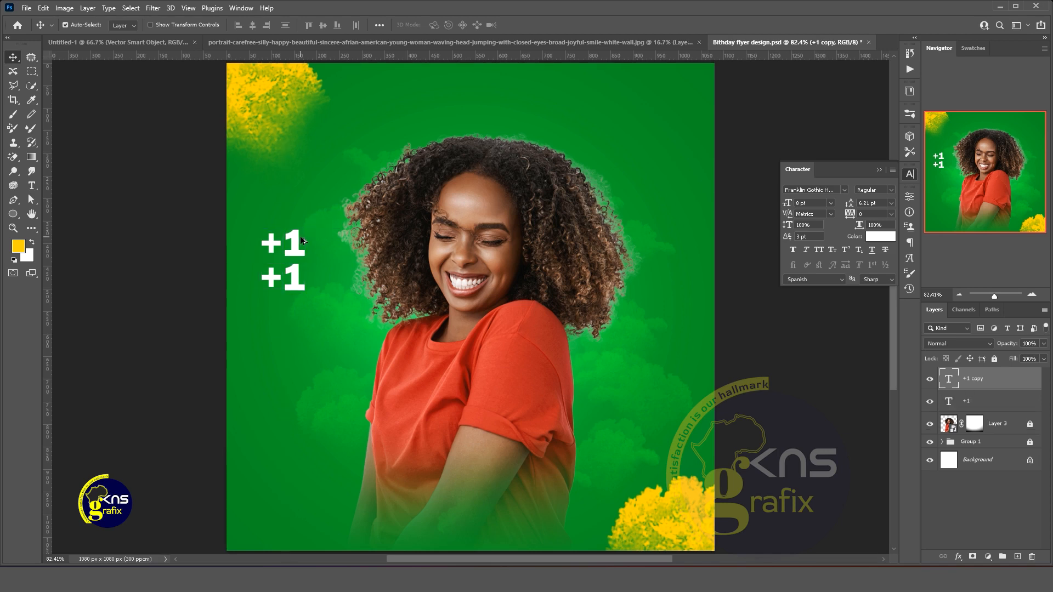
key("ctrl+t")
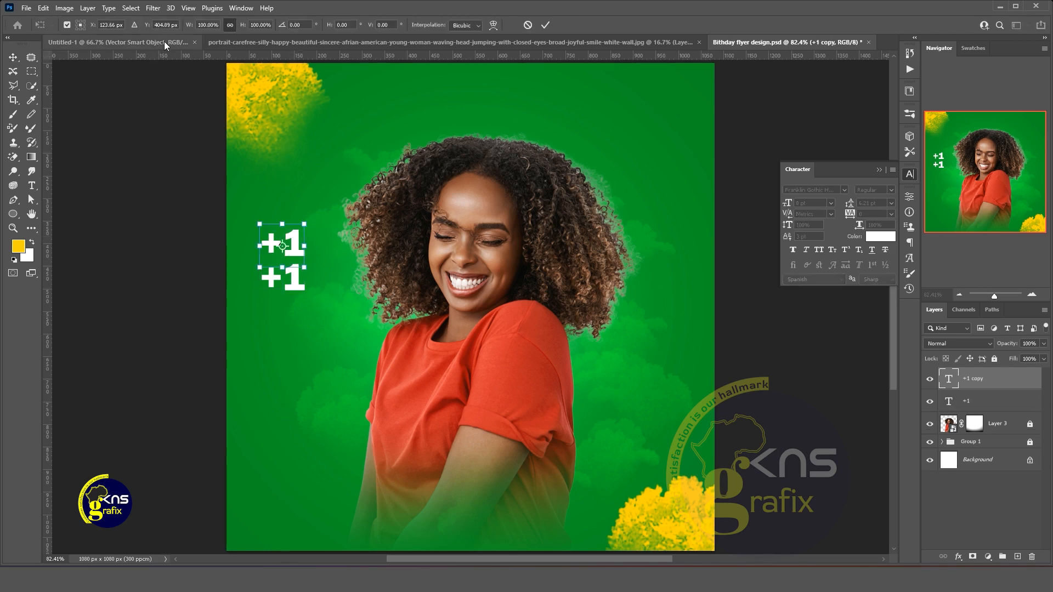
left_click(189, 26)
left_click_drag(188, 29, 179, 32)
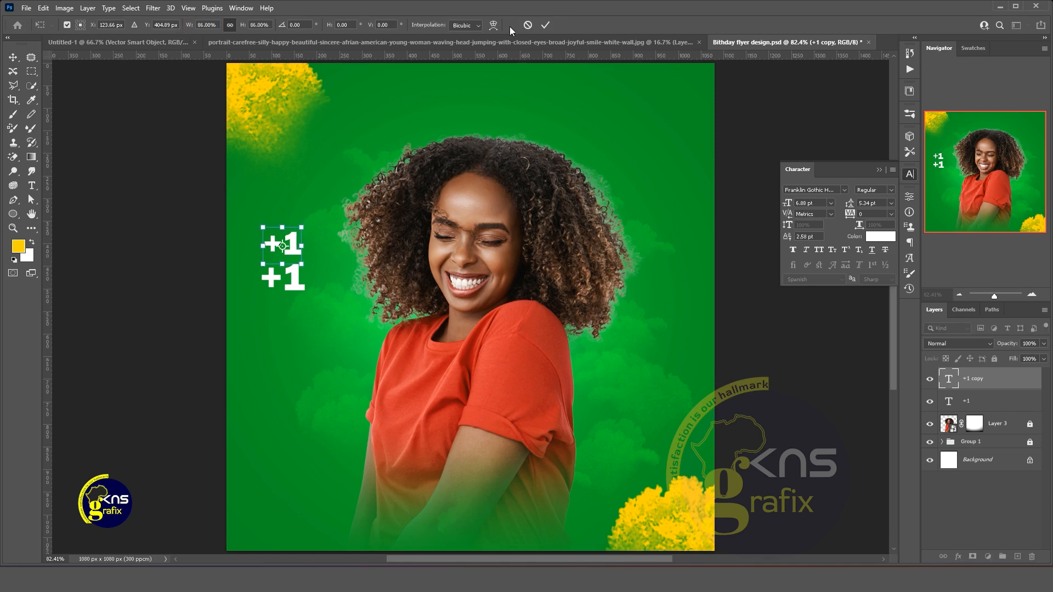
left_click(544, 26)
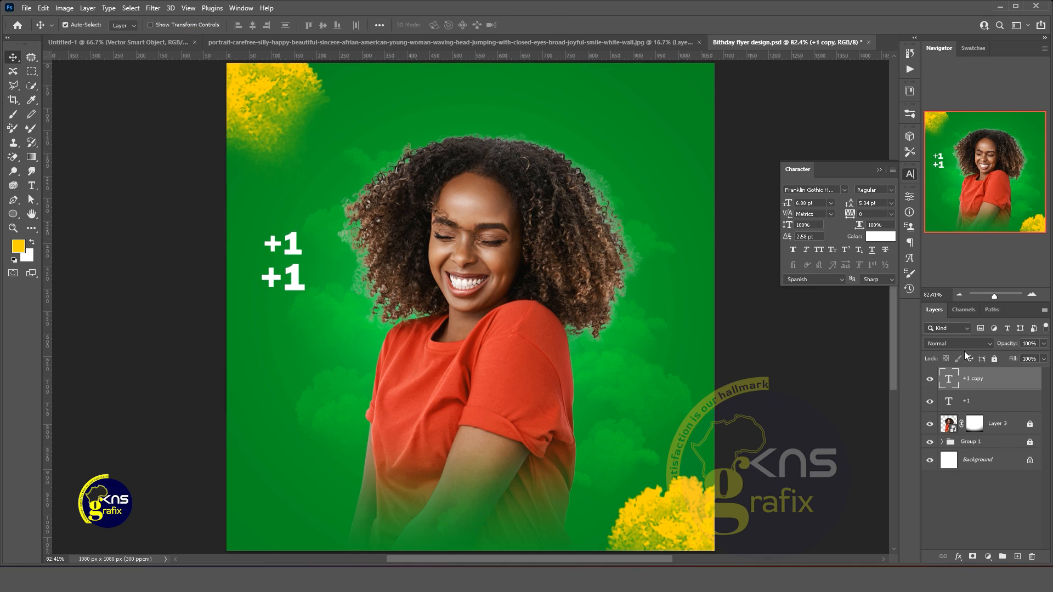
Nudge the smaller "+1" copy down close to the original and set its blend mode to Overlay
key("Down")
key("Down")
key("Down")
key("Down")
key("Down")
key("Down")
key("Down")
key("Down")
key("Down")
key("Down")
key("Down")
key("Down")
key("Down")
key("Down")
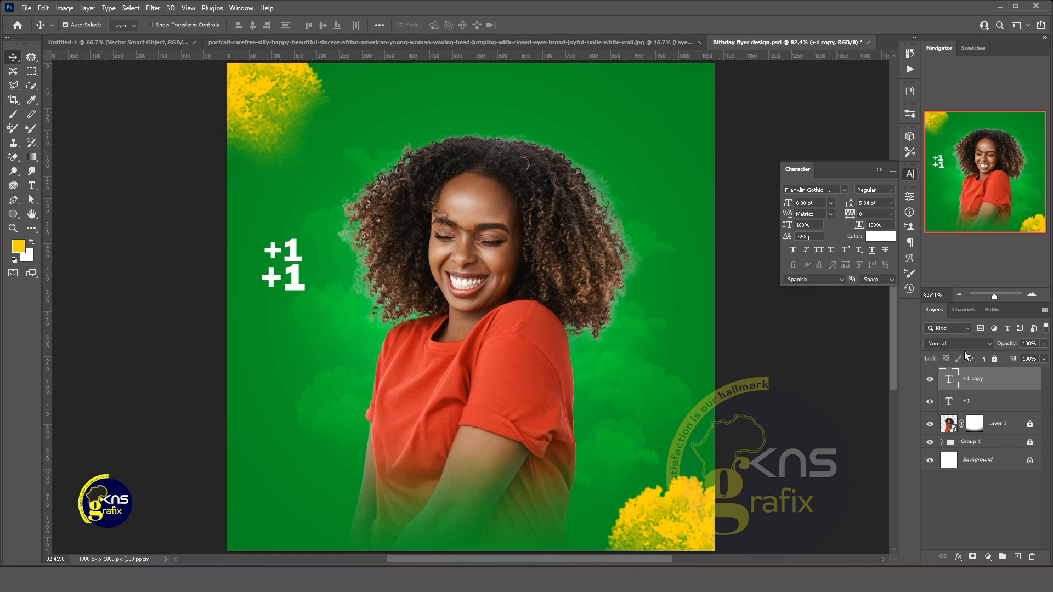
left_click(965, 344)
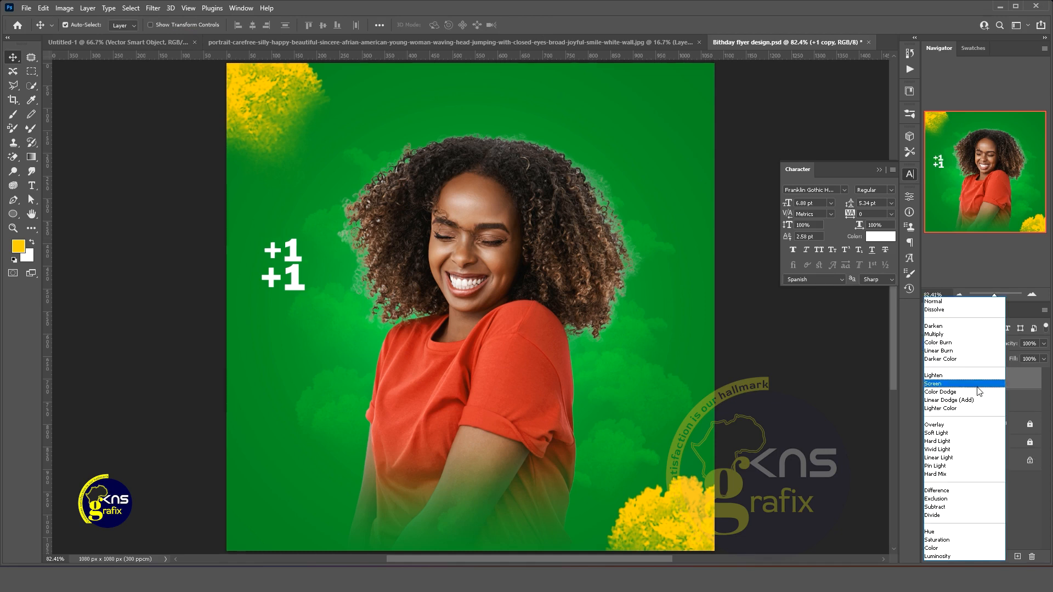
left_click(960, 426)
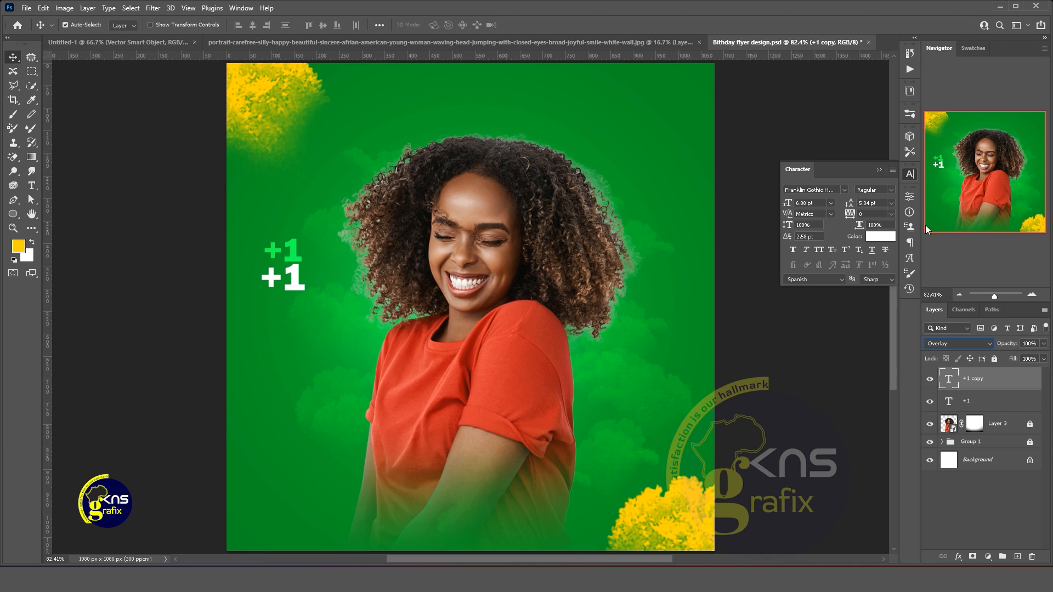
key("ctrl+j")
key("Up")
key("Up")
key("Up")
key("Up")
key("Up")
key("ctrl+z")
key("ctrl+z")
key("ctrl+z")
key("ctrl+z")
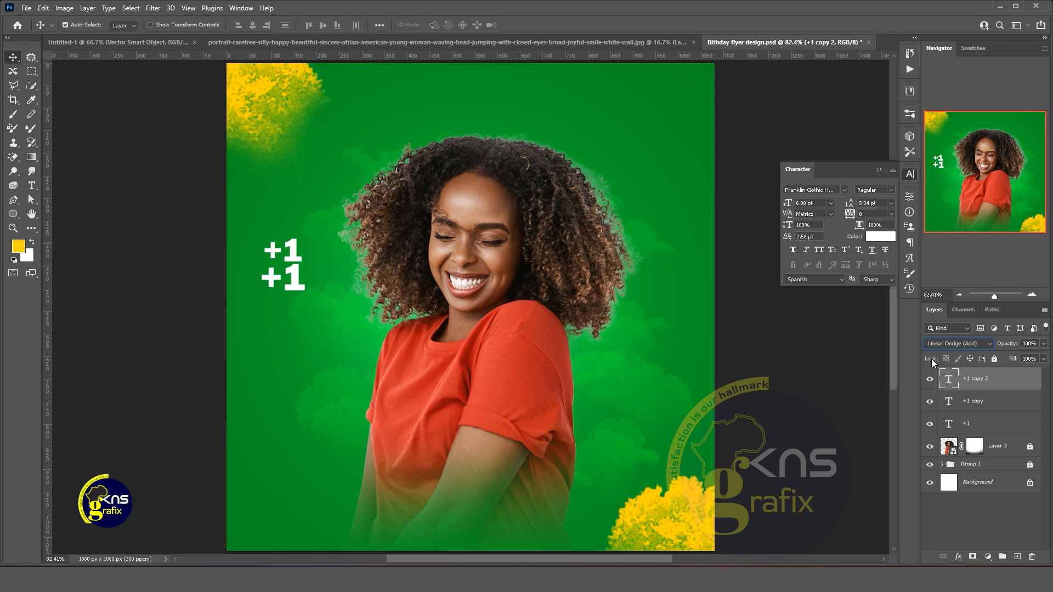
key("ctrl+z")
left_click_drag(996, 384, 1031, 556)
Duplicate the Overlay "+1" copy and move the duplicate above it as a third stacked line
left_click(971, 379)
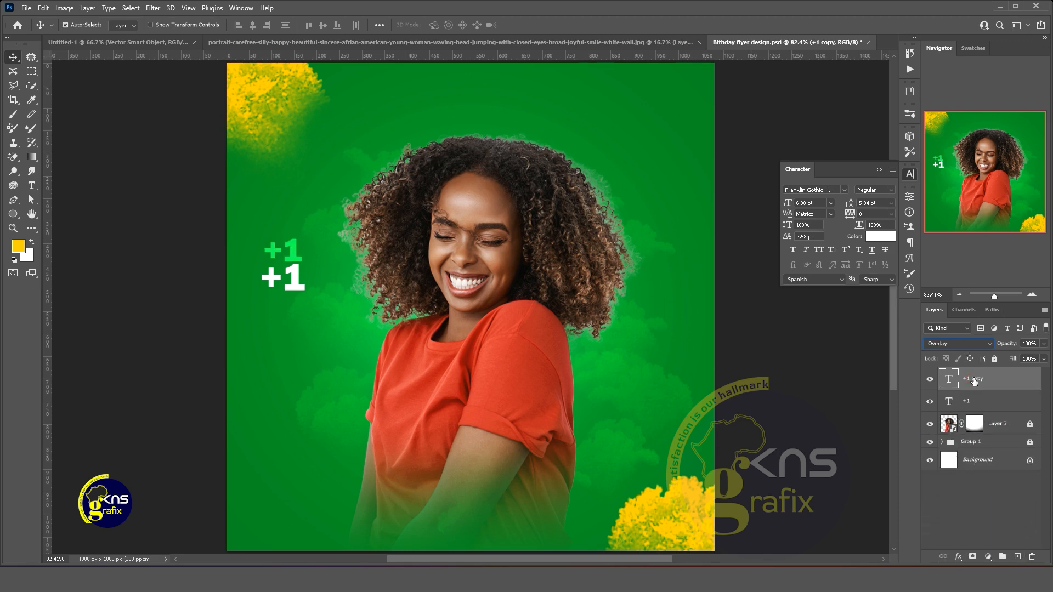
left_click(996, 396)
left_click(995, 379)
key("ctrl+j")
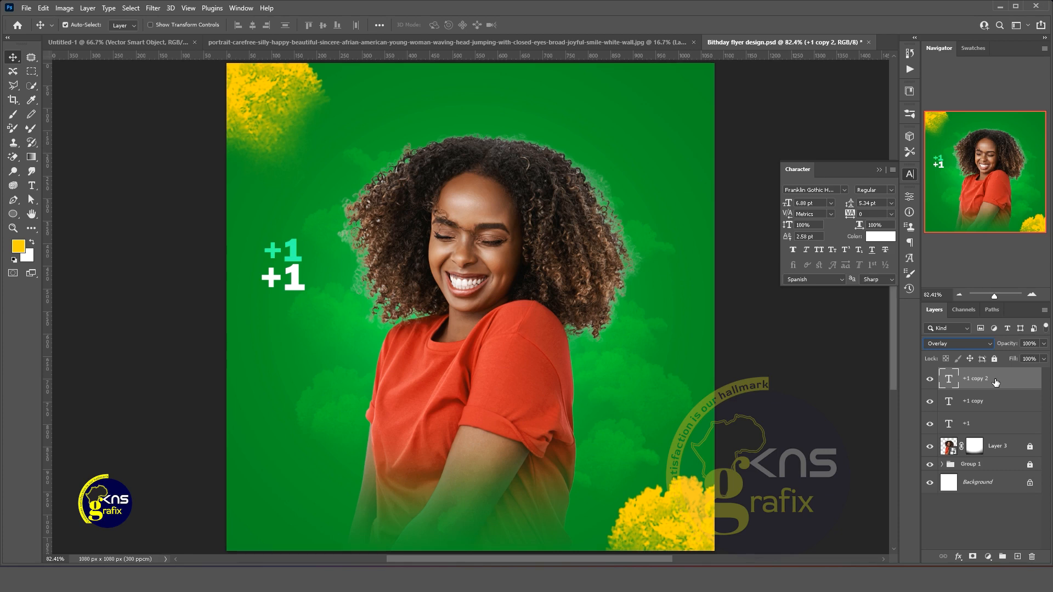
left_click(294, 259)
left_click_drag(293, 248, 291, 229)
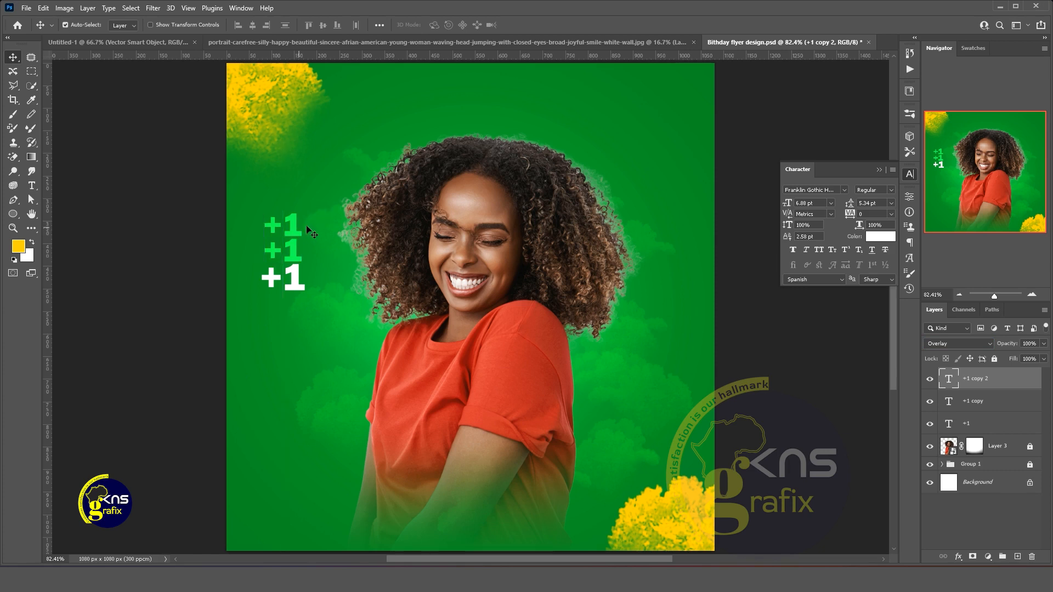
Scale the uppermost "+1" copy to 94%
key("ctrl")
key("ctrl+t")
left_click_drag(189, 26, 186, 26)
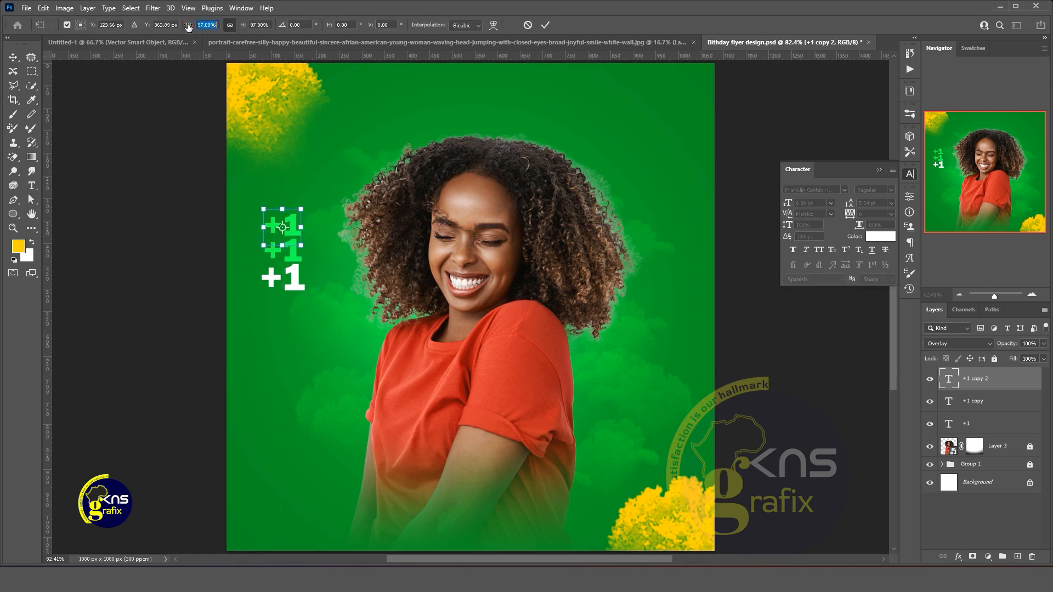
left_click(544, 24)
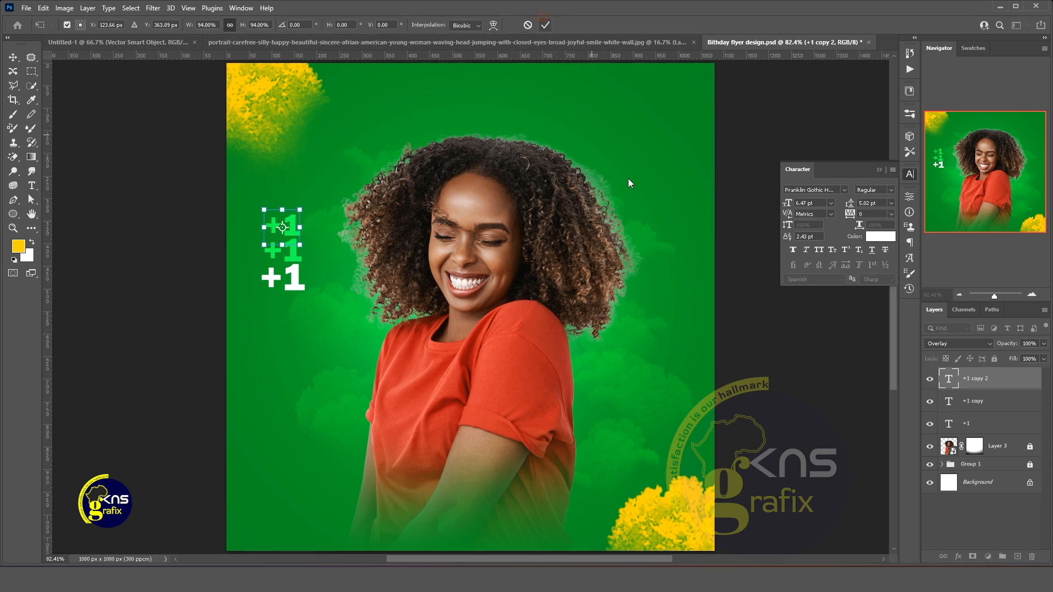
key("v")
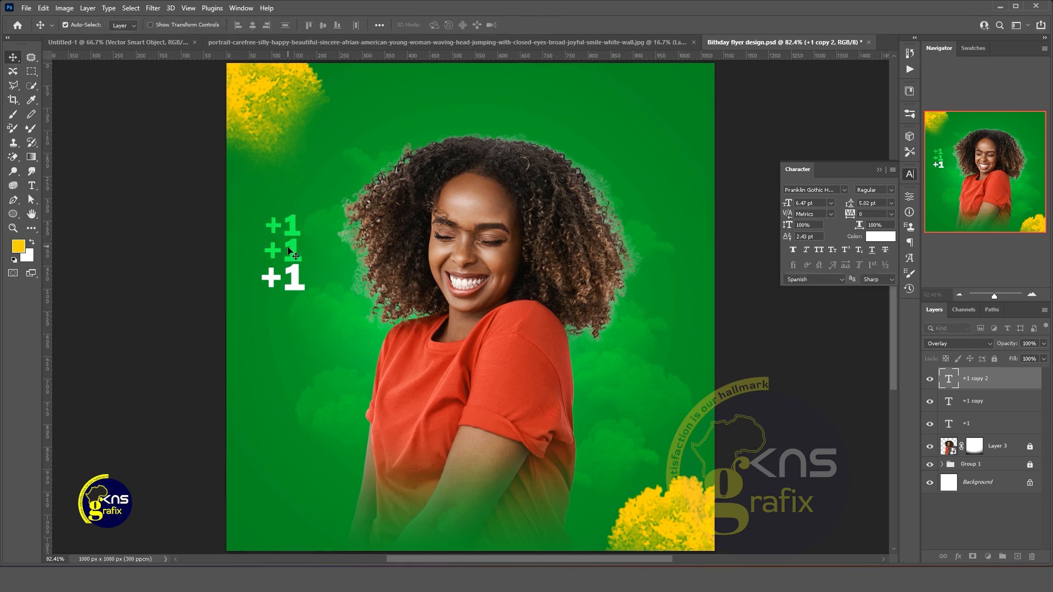
Tighten the "+1" stack by moving the middle copy slightly down and nudging the uppermost copy down toward it
left_click(299, 246)
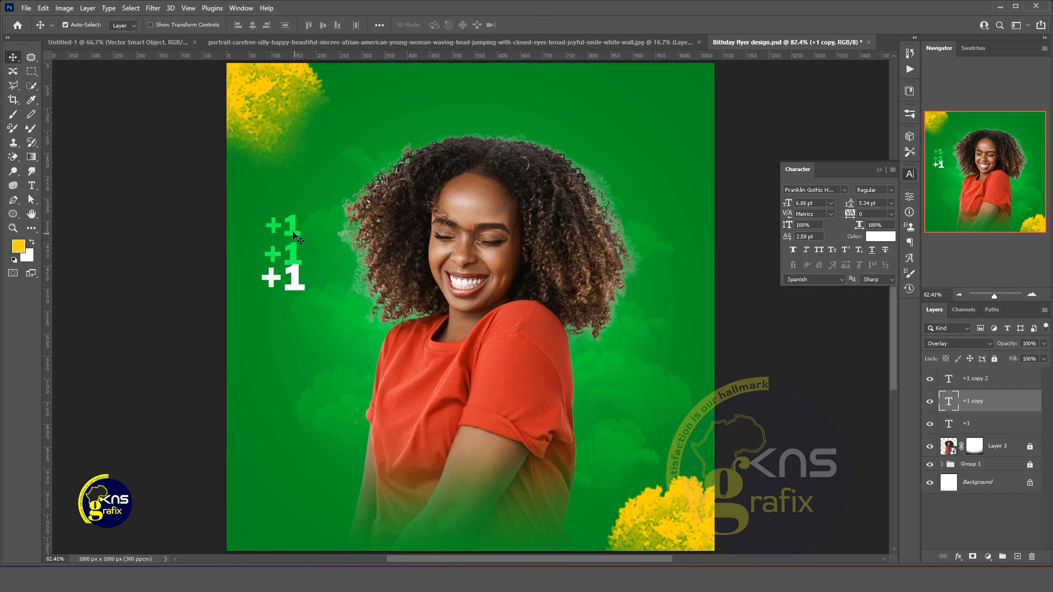
left_click(292, 228)
key("Down")
key("Down")
key("Down")
key("Down")
key("Down")
key("Down")
key("Down")
key("Down")
key("Down")
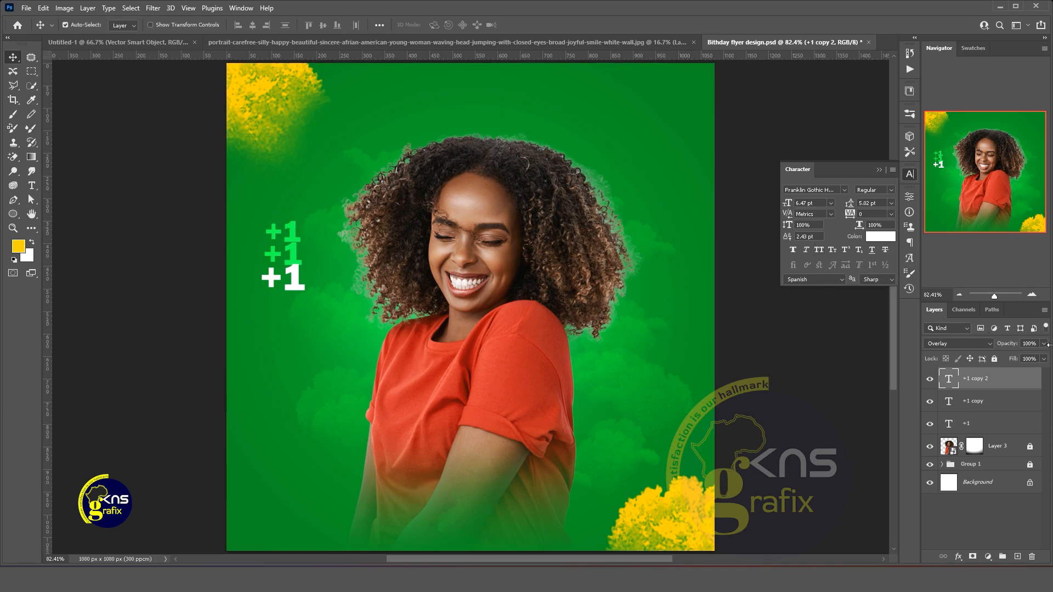
Lower the opacity of the uppermost "+1" copy to 54%
left_click(1044, 343)
left_click_drag(1044, 358, 1033, 360)
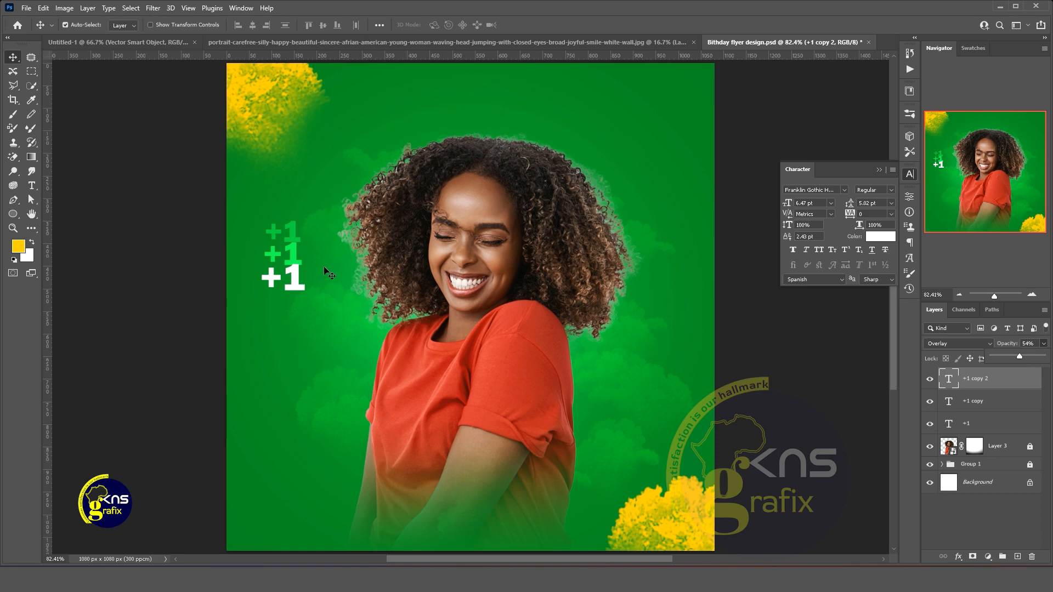
Duplicate the white "+1" text directly beneath itself and replace the duplicate's wording with "Today"
left_click(297, 280)
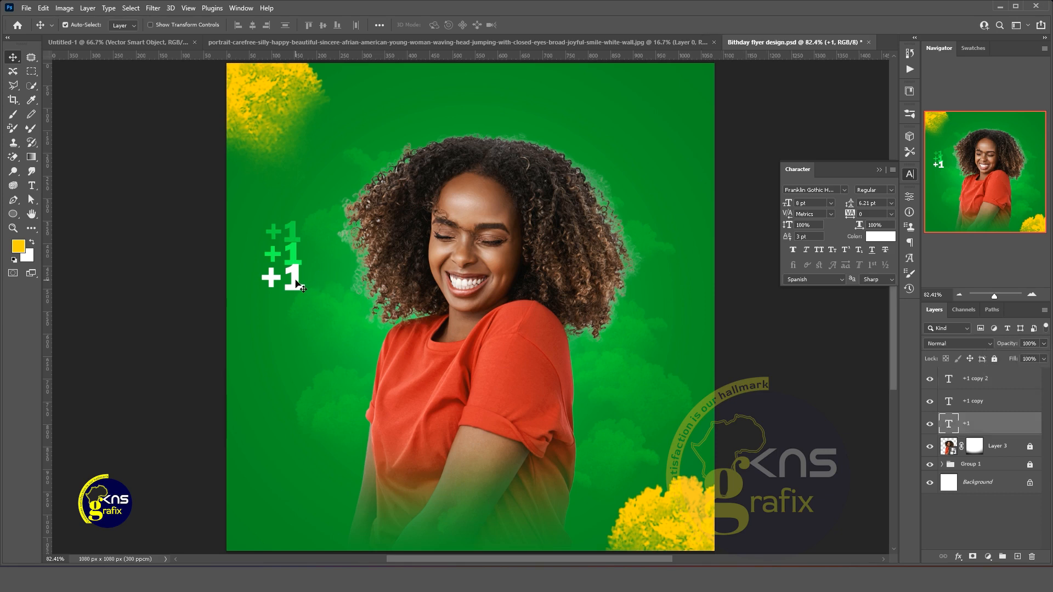
left_click_drag(297, 282, 297, 315)
double_click(294, 311)
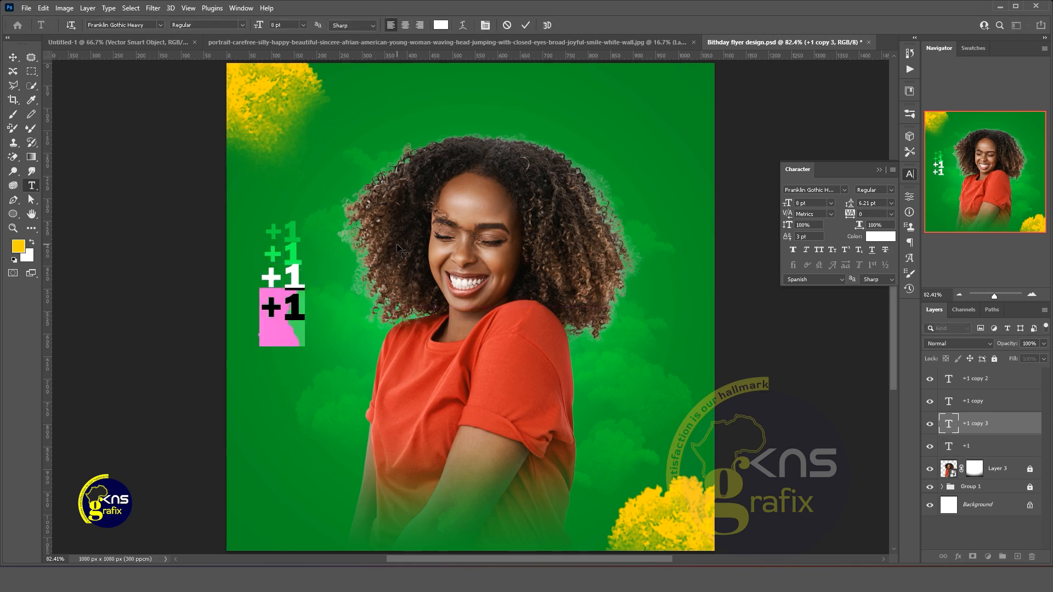
type("To")
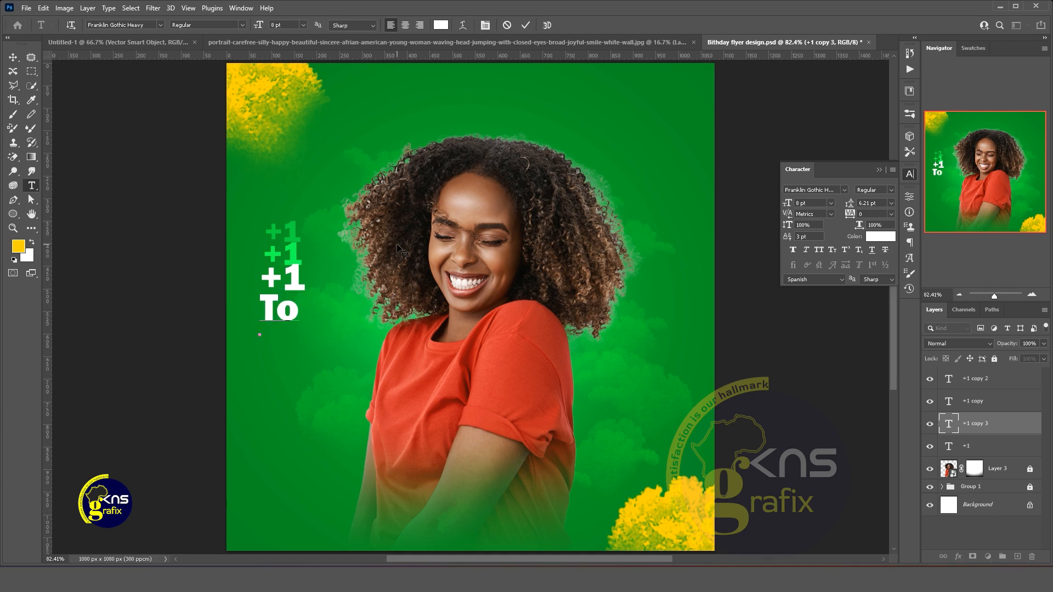
type("day")
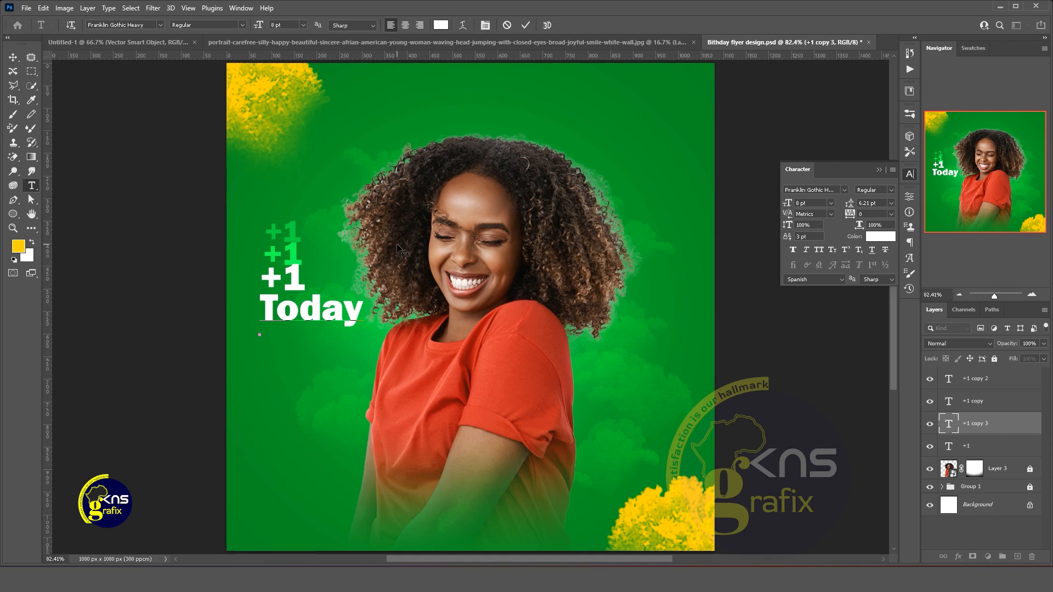
Change the font of the whole "Today" text to STRRETCH SANS Regular
left_click(262, 298)
key("shift+End")
left_click(890, 191)
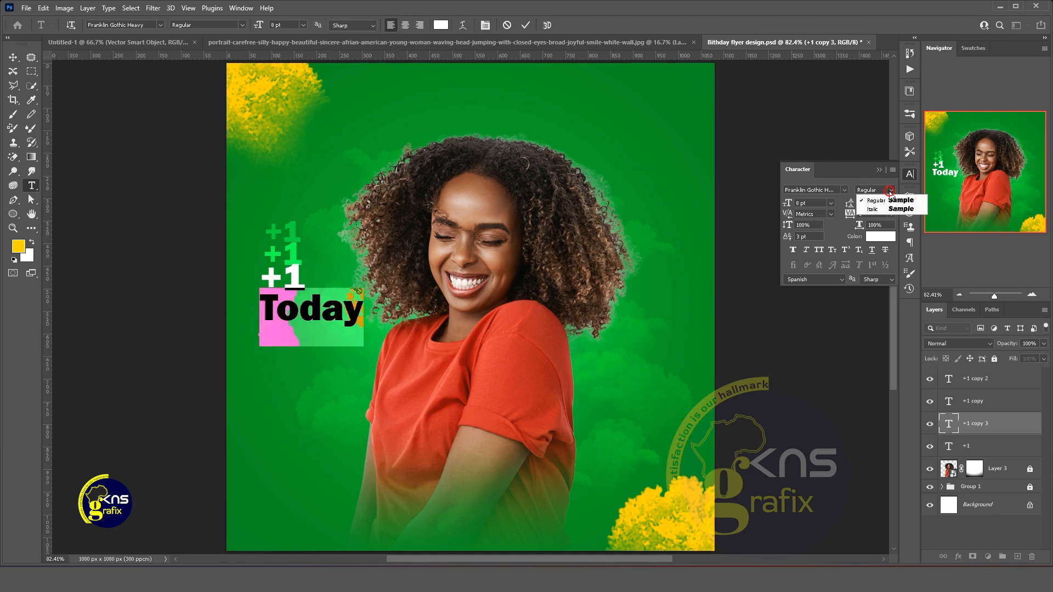
left_click(840, 189)
left_click(842, 189)
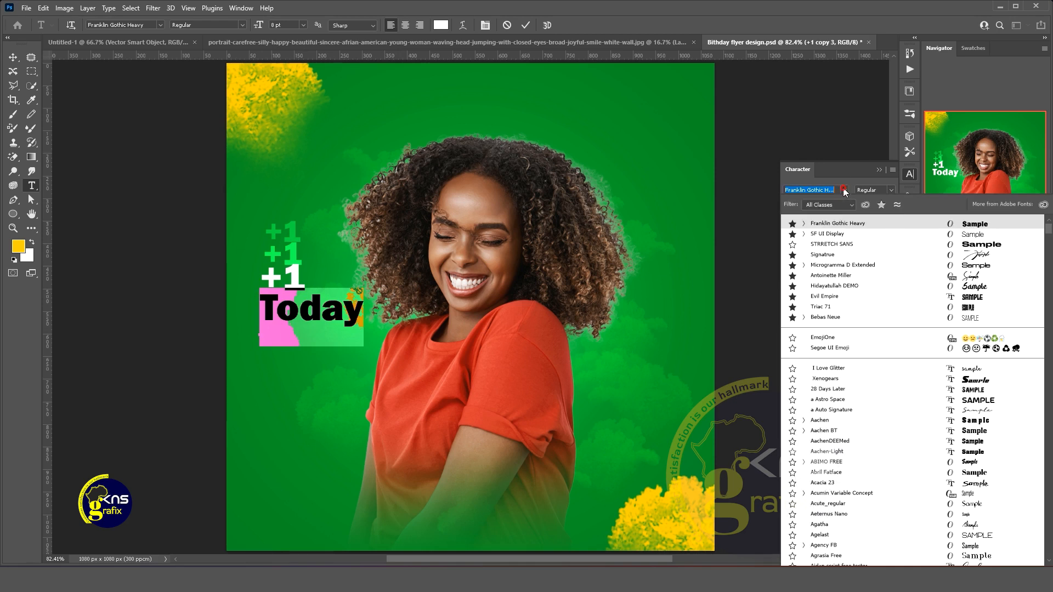
left_click(832, 245)
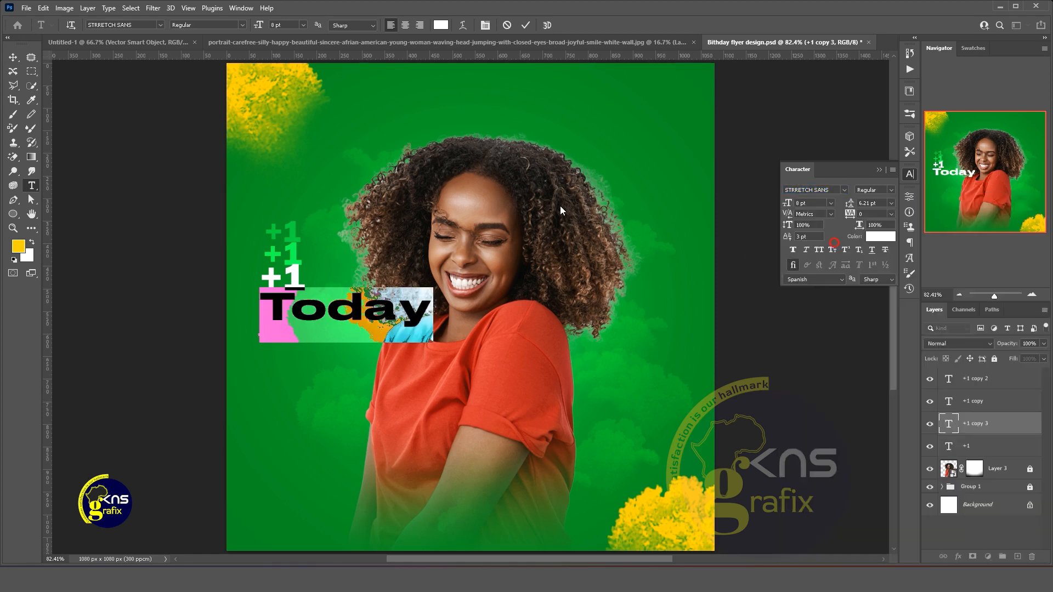
left_click(526, 24)
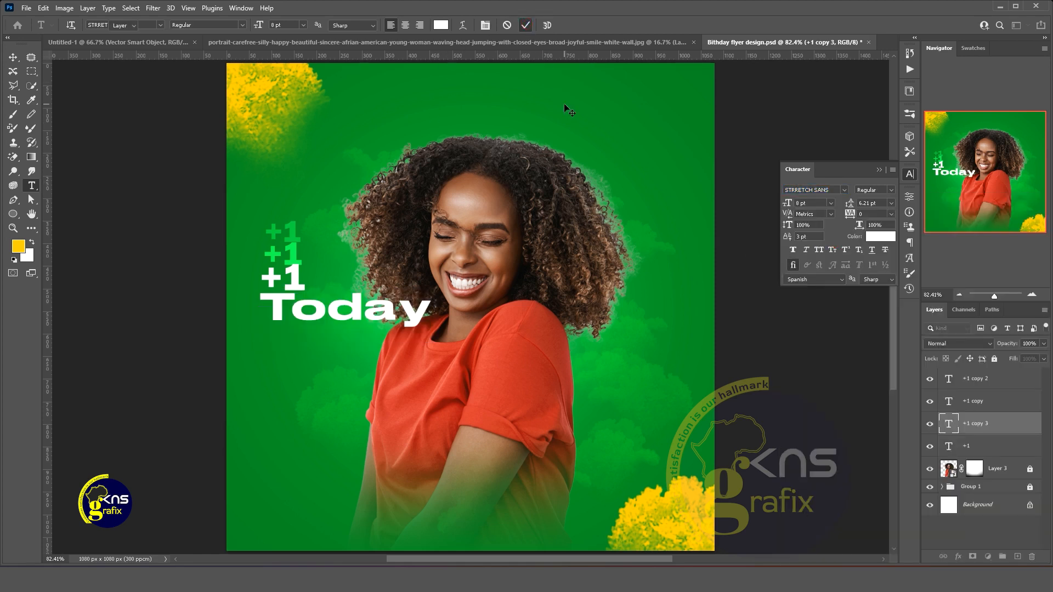
Scale the "Today" text to about 25% and place it directly beneath the white "+1", matching its width
key("ctrl+t")
left_click_drag(433, 308, 320, 308)
left_click_drag(311, 308, 258, 299)
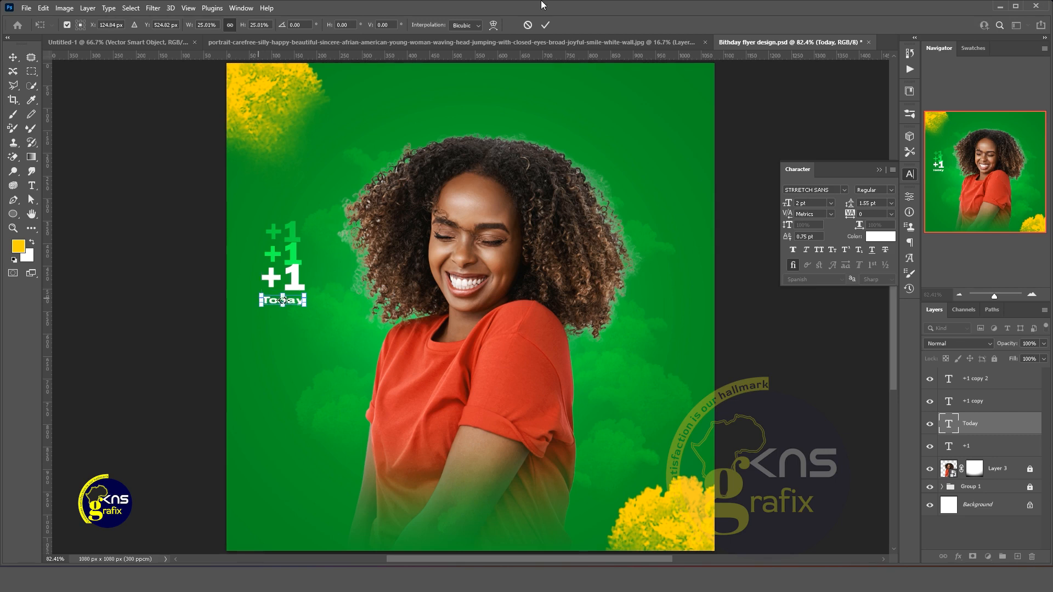
left_click(545, 25)
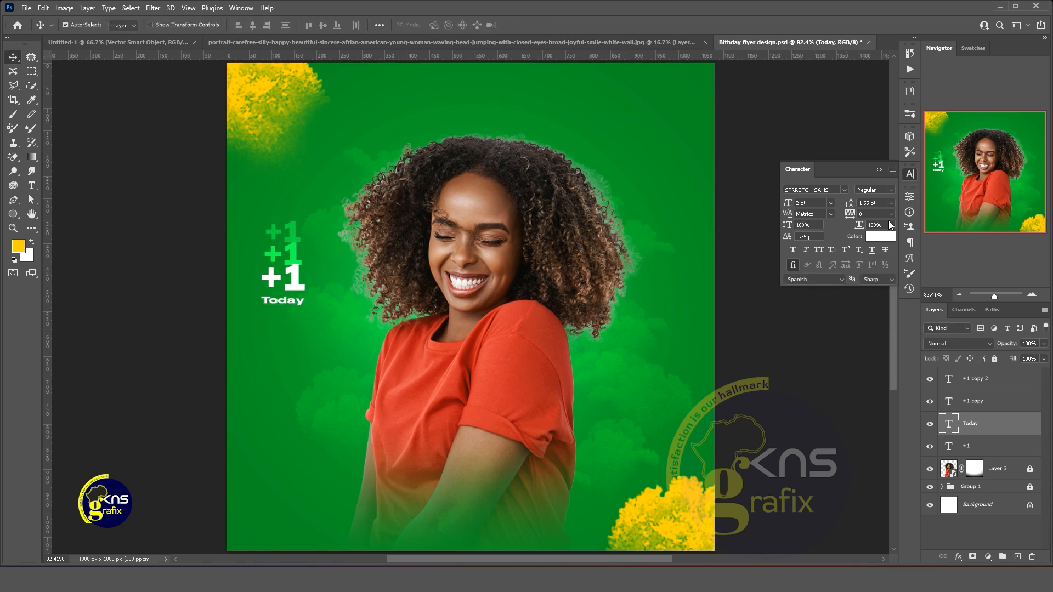
Set the tracking of "Today" to 40 and nudge the text up closer to the white "+1"
left_click_drag(849, 215, 852, 214)
key("Up")
key("Up")
key("Up")
key("Up")
key("Up")
key("Up")
key("Up")
Duplicate the "Today" text and move the duplicate straight down to form a second line beneath it
key("ctrl+j")
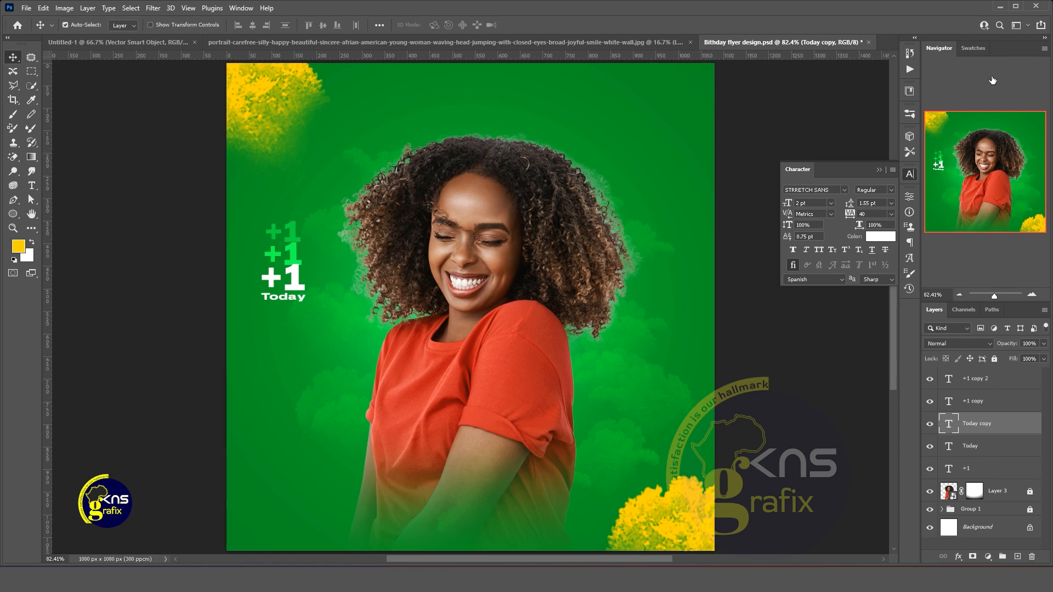
key("Down")
key("Down")
key("Down")
key("Down")
key("Down")
key("Down")
key("Down")
key("Down")
key("Down")
key("Down")
key("Down")
key("Down")
key("Down")
key("Down")
key("Down")
key("Down")
key("Down")
key("Down")
key("Down")
key("Down")
key("Down")
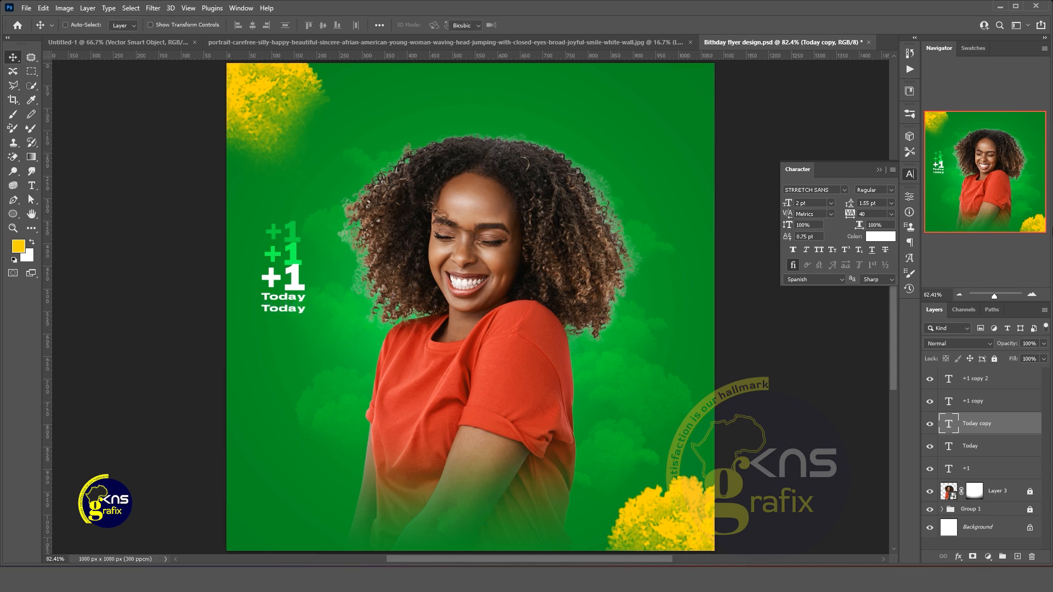
Scale the lower "Today" copy down proportionally to a 1.82 pt text size
key("ctrl+t")
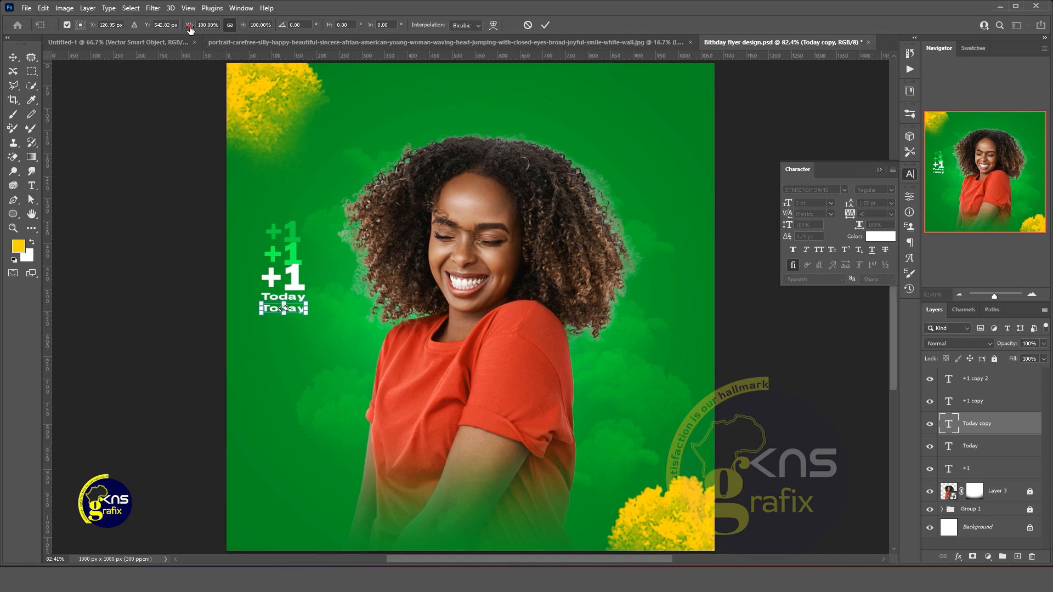
left_click_drag(193, 26, 186, 28)
left_click(547, 25)
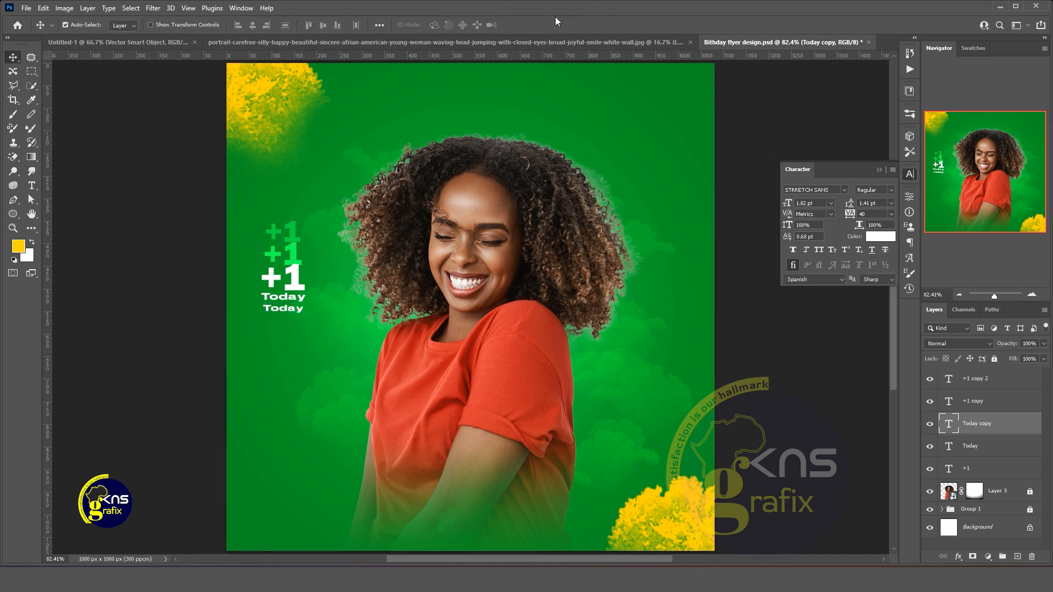
Nudge the lower "Today" copy closer to the original and set its blend mode to Overlay
key("Down")
left_click(954, 343)
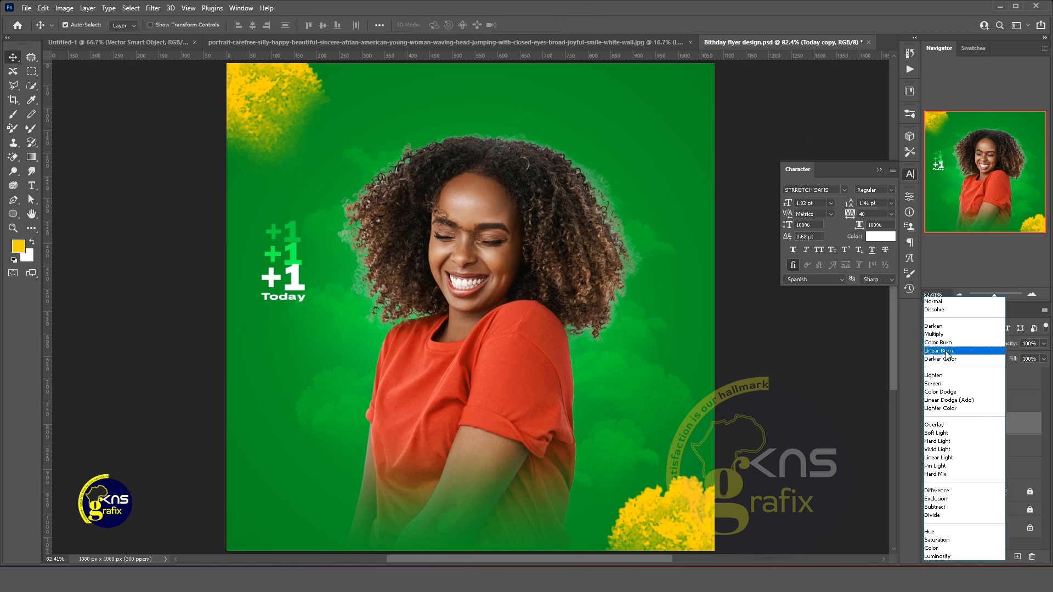
left_click(939, 426)
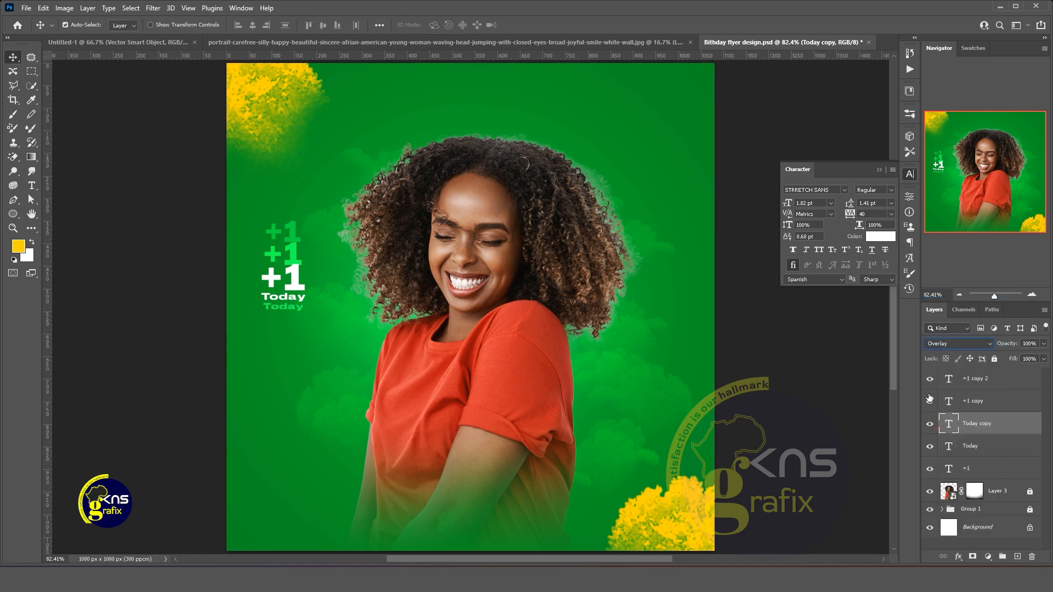
Duplicate the Overlay "Today" copy, move the duplicate below it as a third line and lower its opacity to 50%
key("ctrl+j")
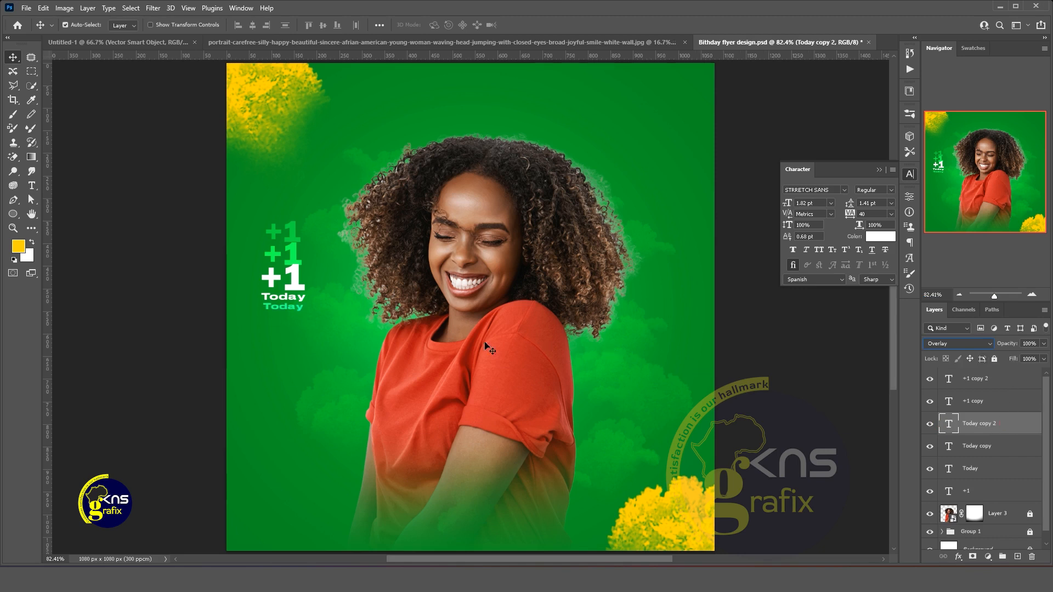
left_click_drag(292, 308, 291, 316)
left_click(1044, 344)
left_click_drag(1044, 355, 1027, 358)
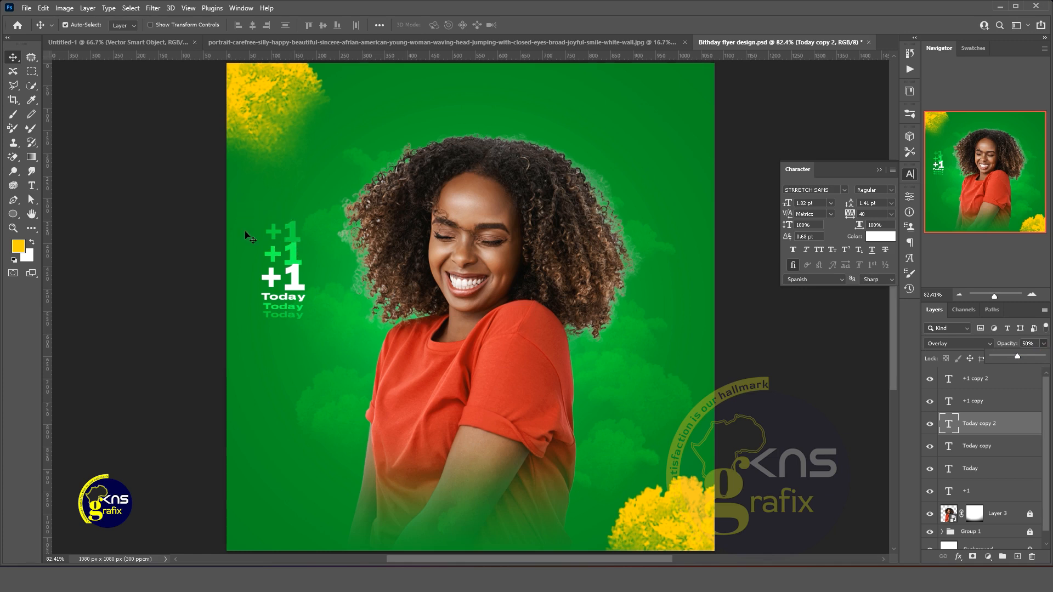
Nudge the middle and uppermost "+1" copies slightly up to loosen the spacing above the white "+1"
left_click(295, 261)
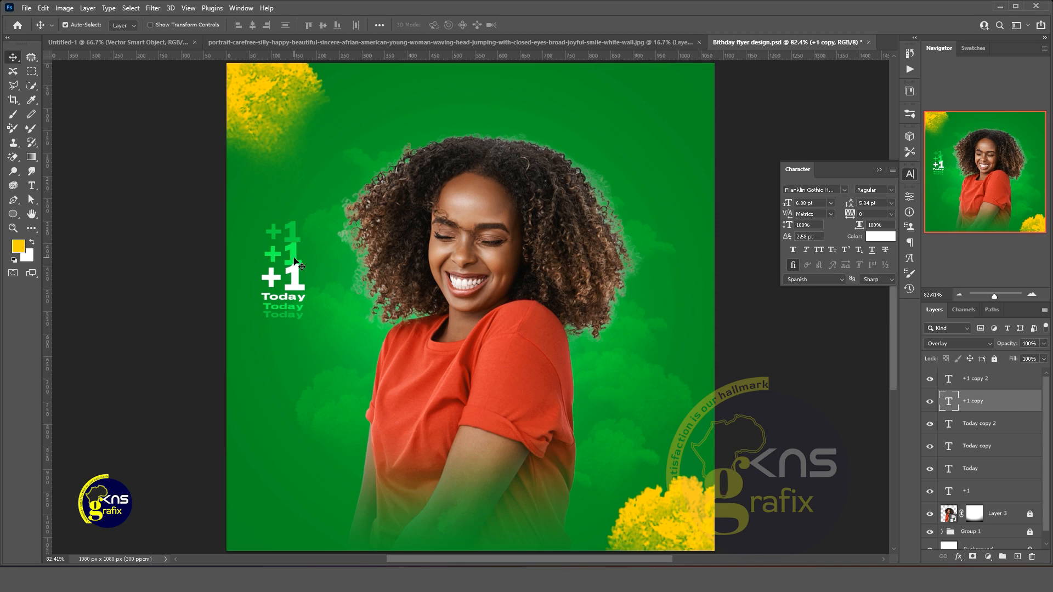
key("Up")
key("Up")
key("Up")
left_click(294, 227)
key("Up")
key("Up")
key("Up")
key("Up")
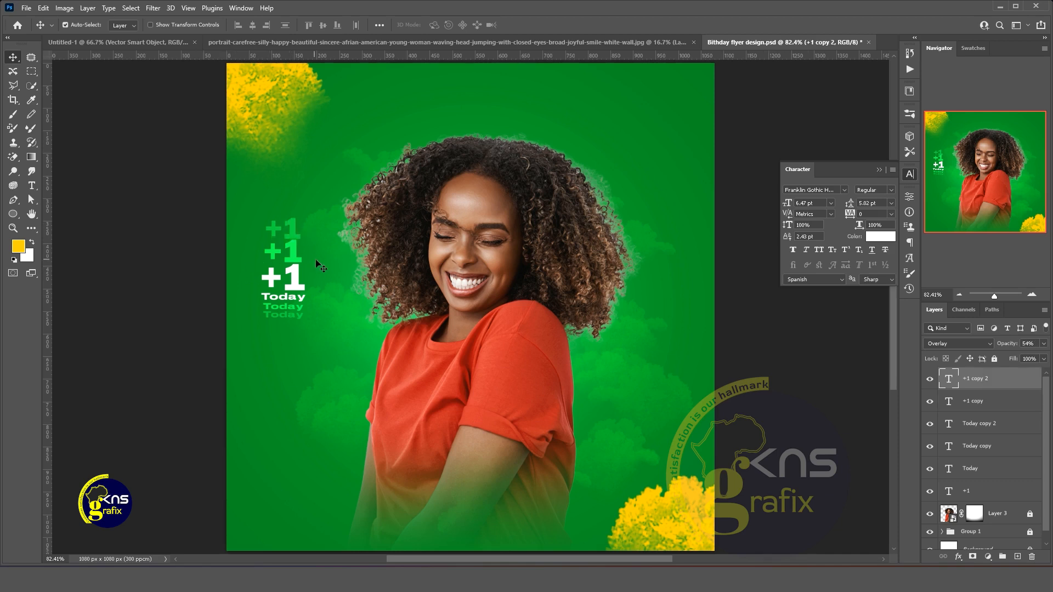
Group all the "+1" and "Today" text layers, name the group "+1 Today" and lock it
left_click(991, 490, "shift")
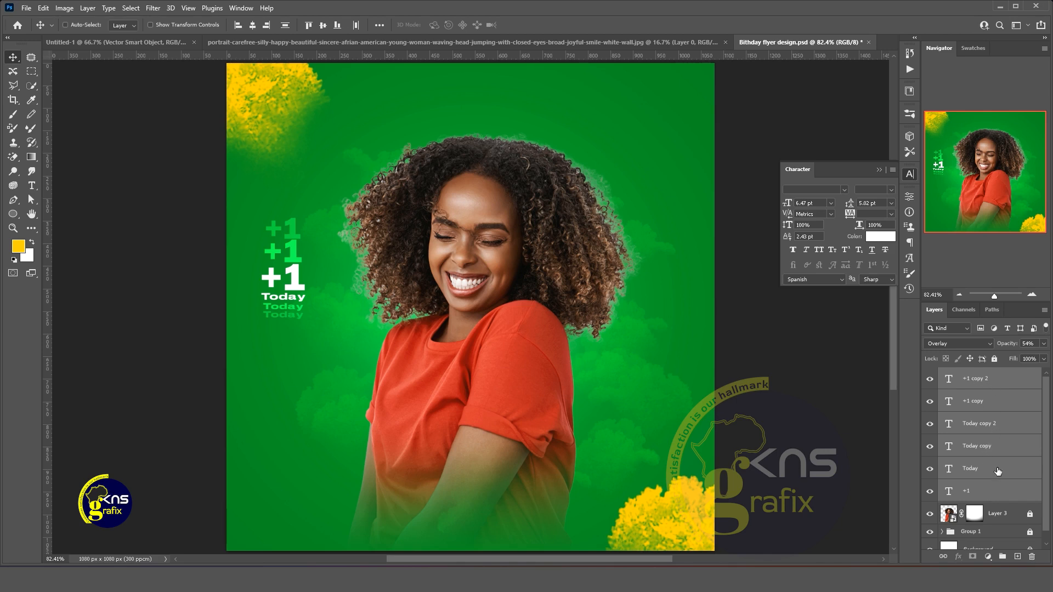
key("ctrl+g")
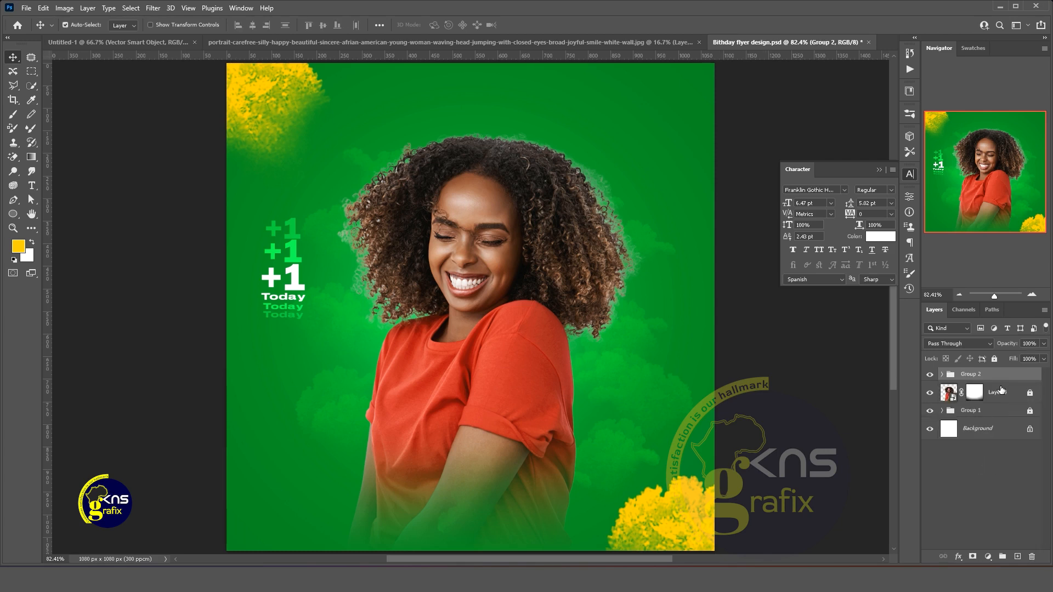
double_click(972, 375)
type("+")
type("1 Today")
key("Return")
left_click(995, 358)
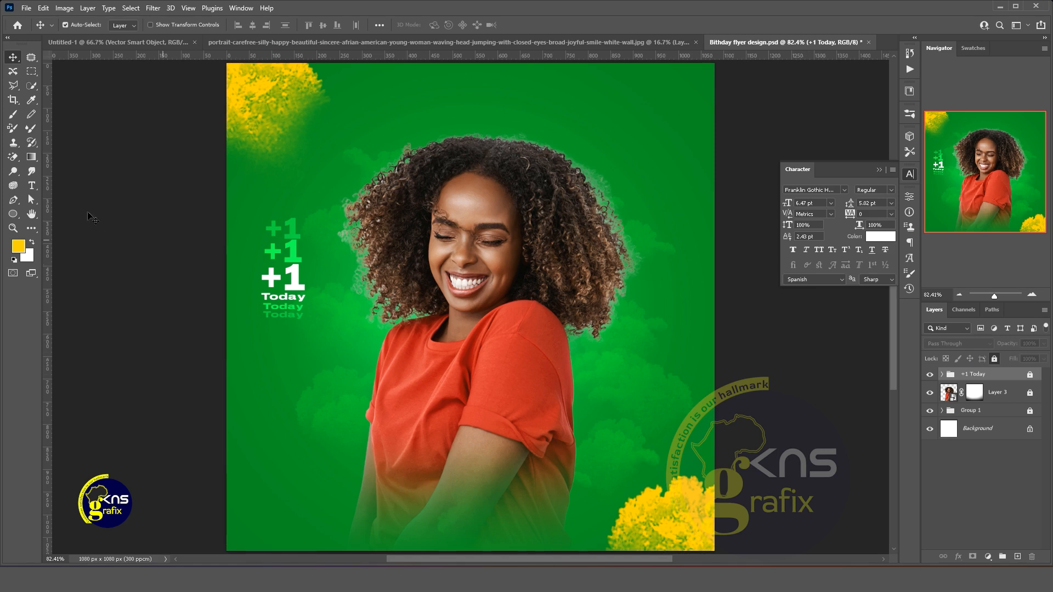
Draw a white circle about 167 px in diameter over the woman's sleeve with the Ellipse tool
left_click(17, 215)
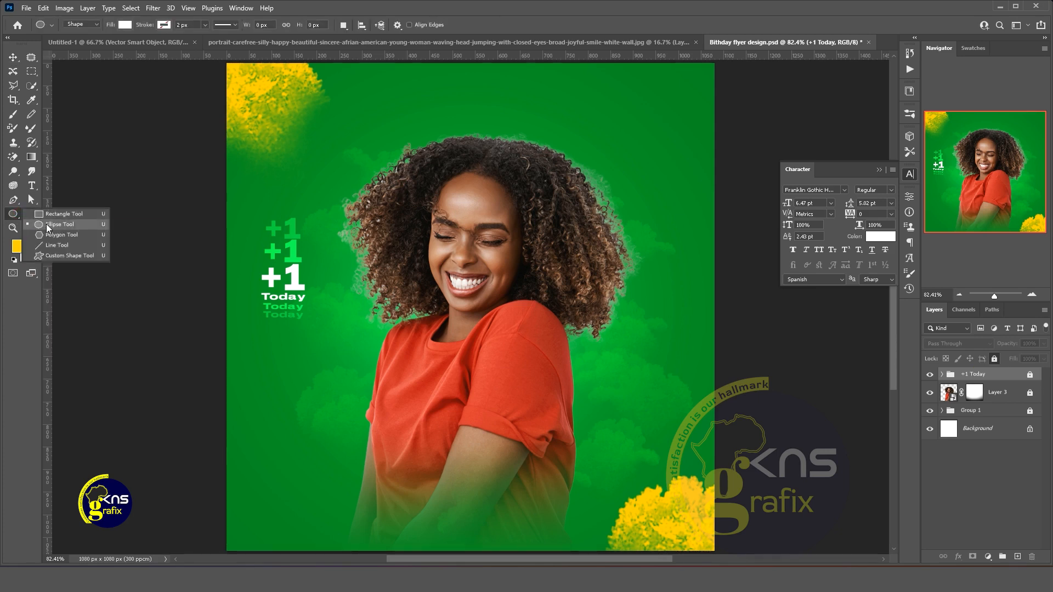
left_click(48, 224)
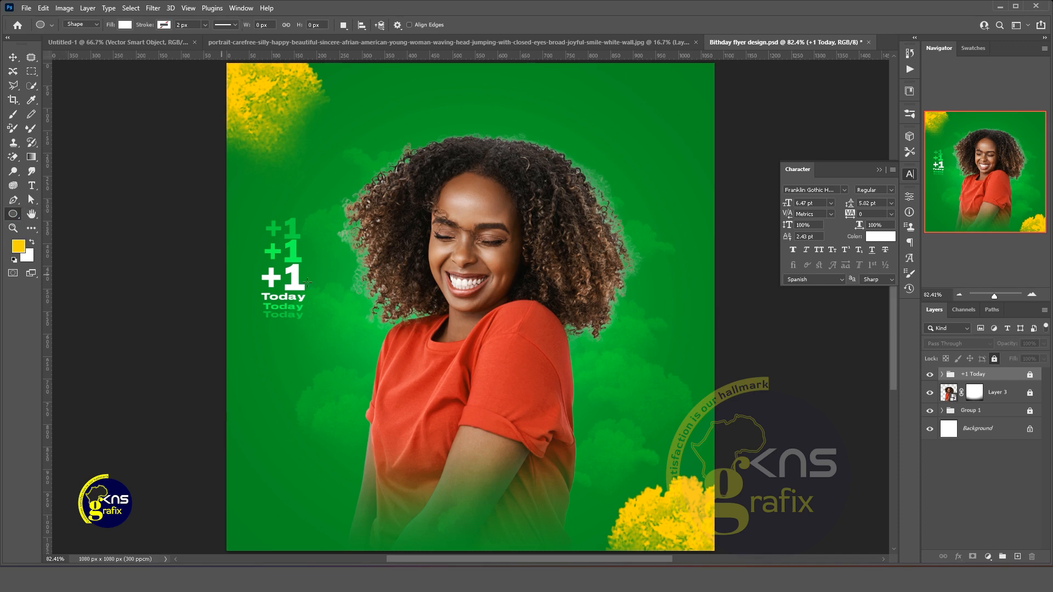
left_click_drag(505, 359, 582, 462)
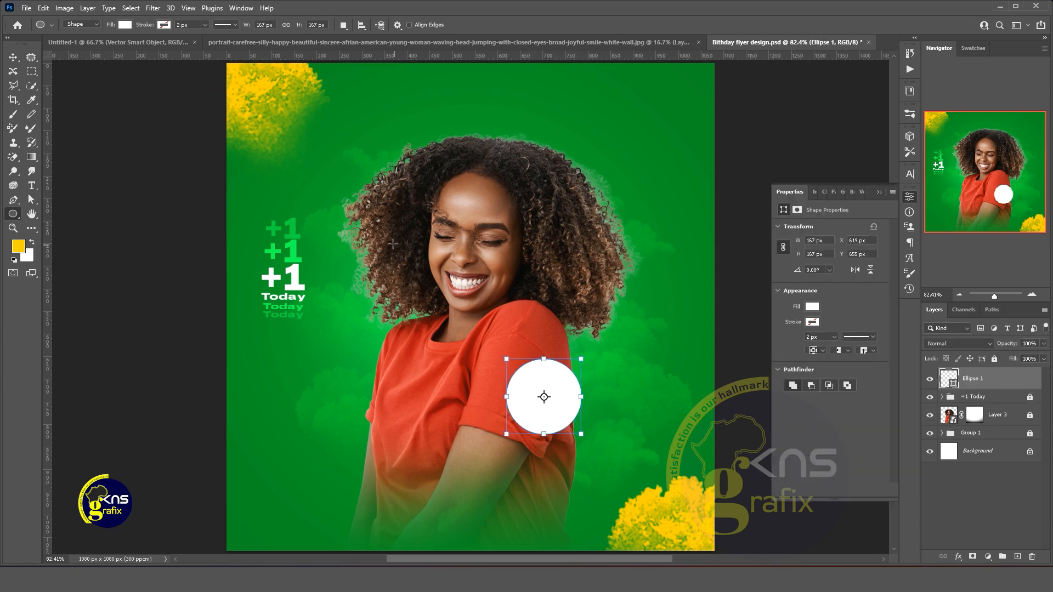
left_click(12, 57)
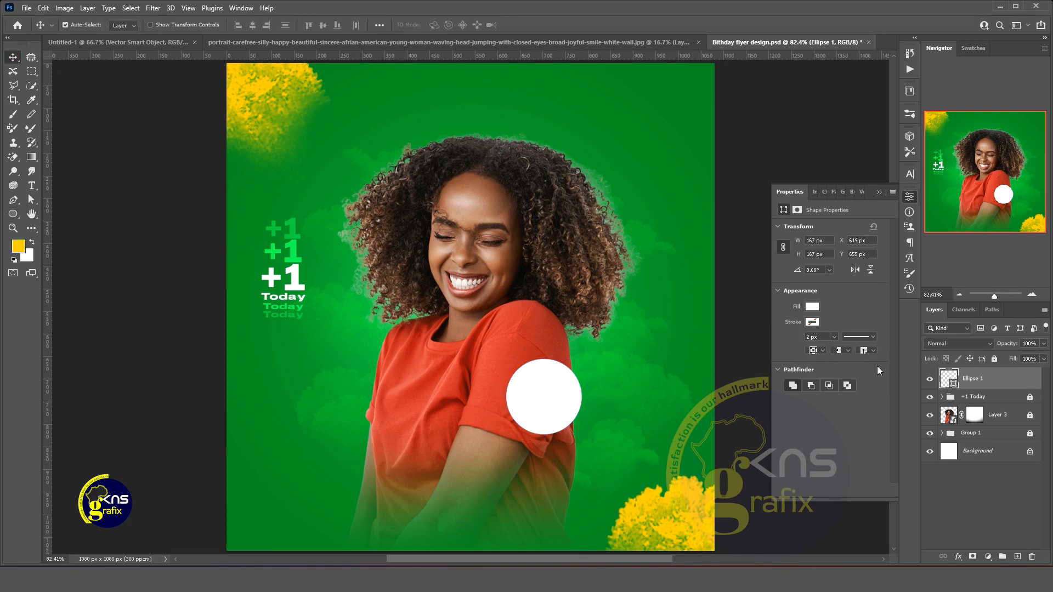
Change the circle's fill to the recently used dark green
left_click(812, 306)
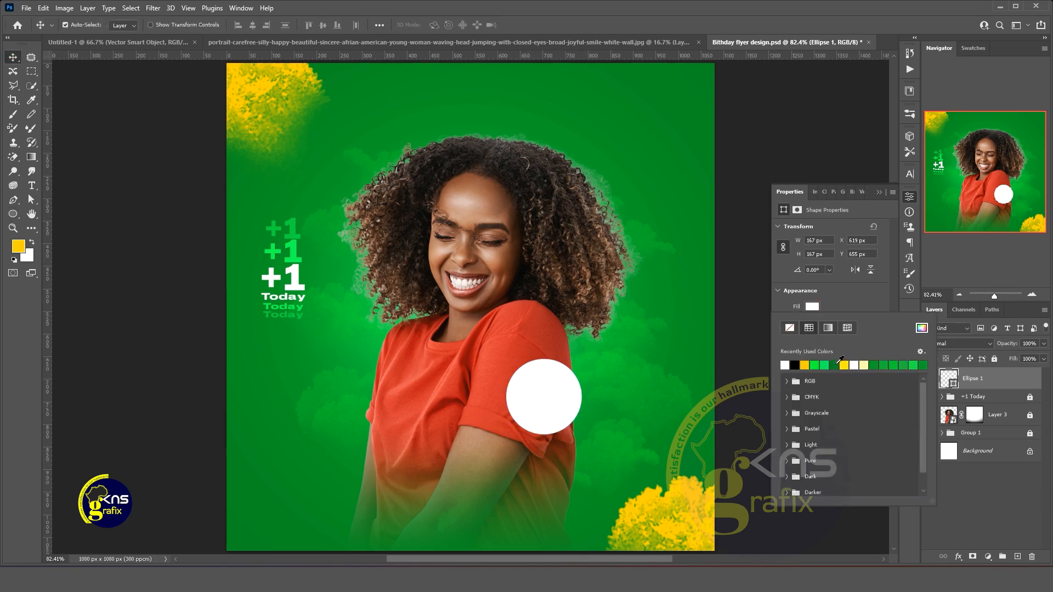
left_click(834, 366)
left_click(835, 294)
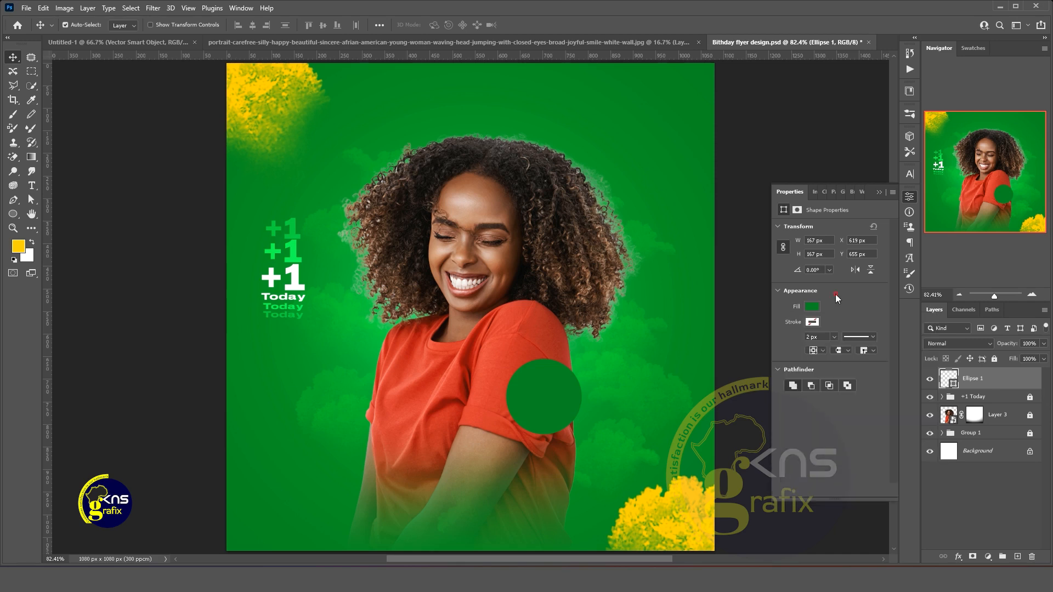
Give the circle a white 5 px stroke and shift it slightly up on the sleeve
left_click(812, 323)
left_click(785, 380)
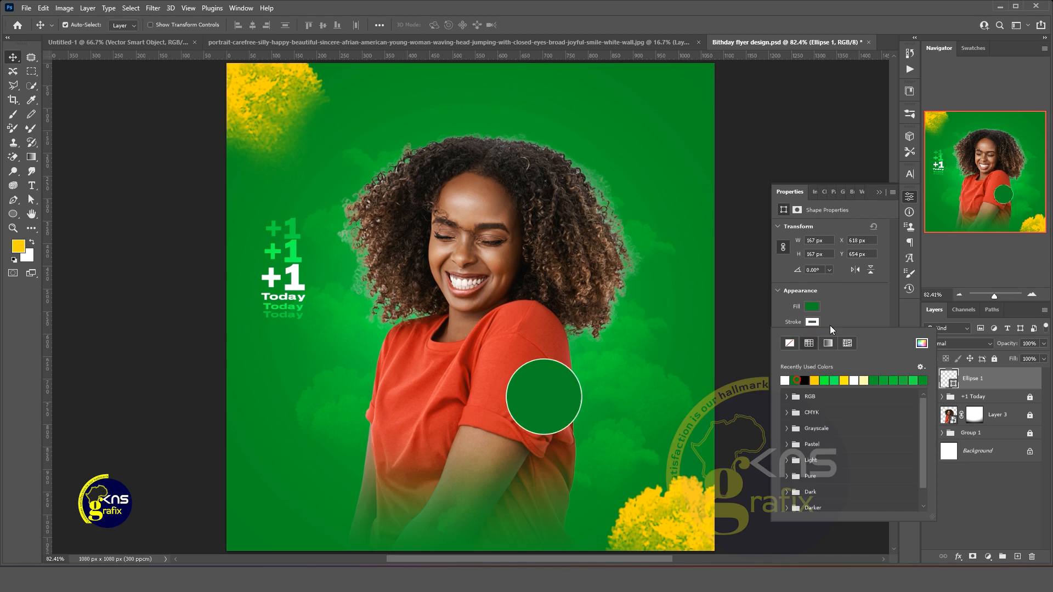
left_click(846, 307)
left_click(813, 337)
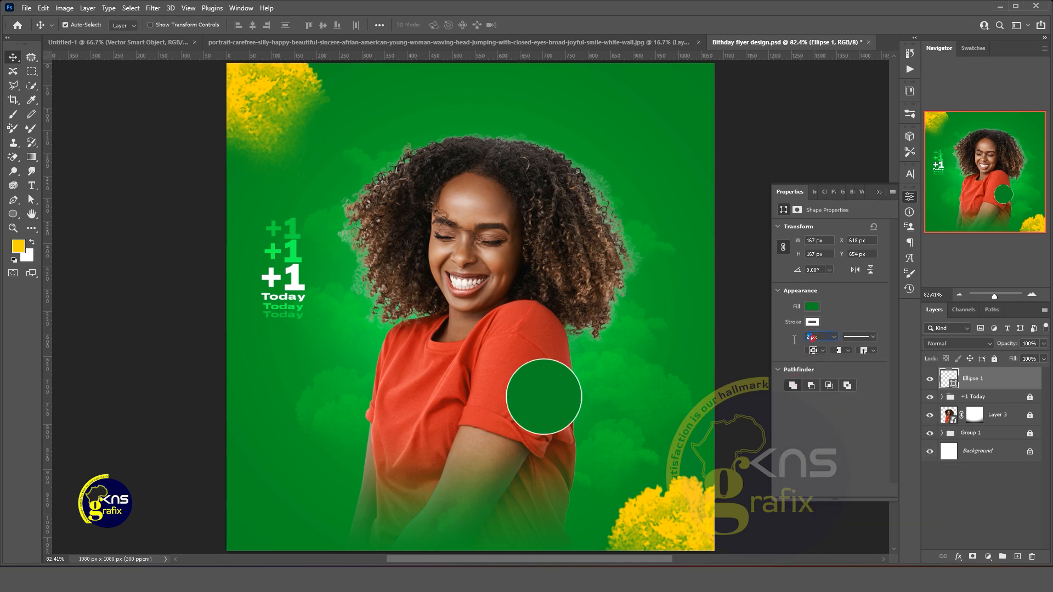
type("5")
key("Return")
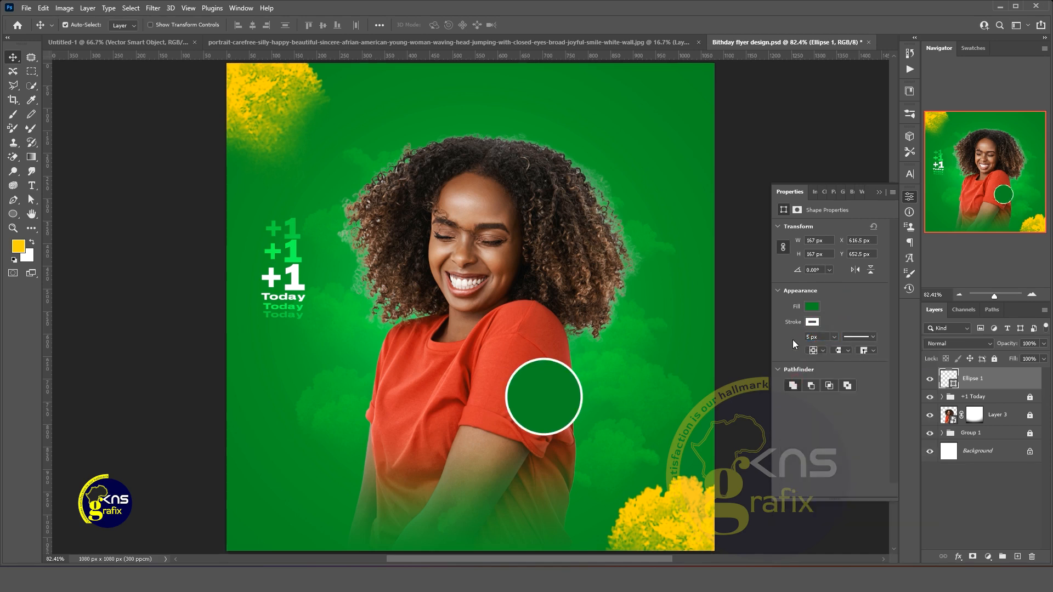
left_click_drag(558, 400, 555, 389)
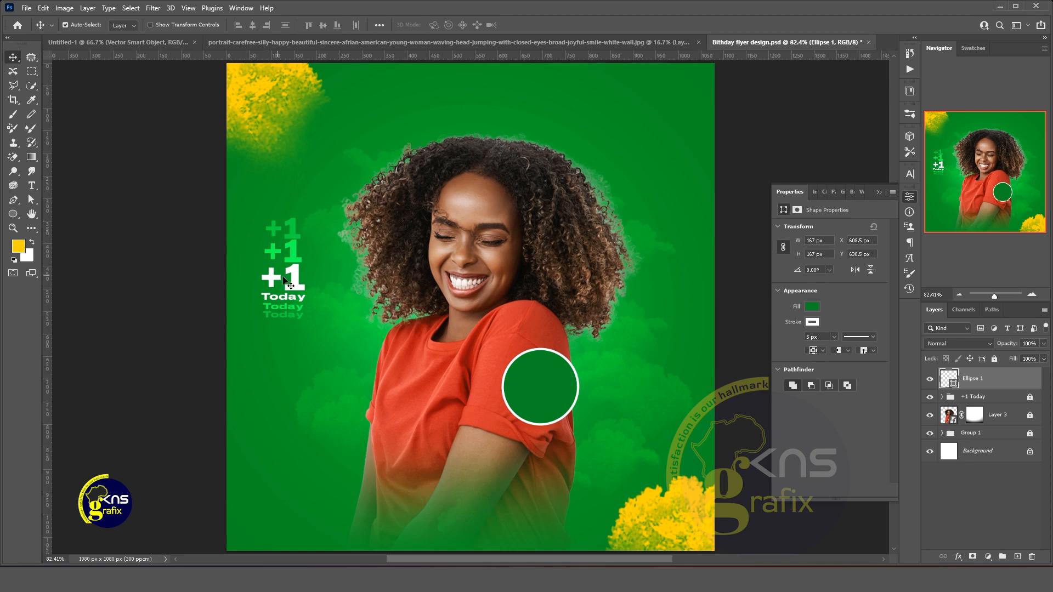
Add the white text "5th" in Franklin Gothic Heavy at 8 pt and place it inside the green circle
left_click(32, 186)
left_click(546, 300)
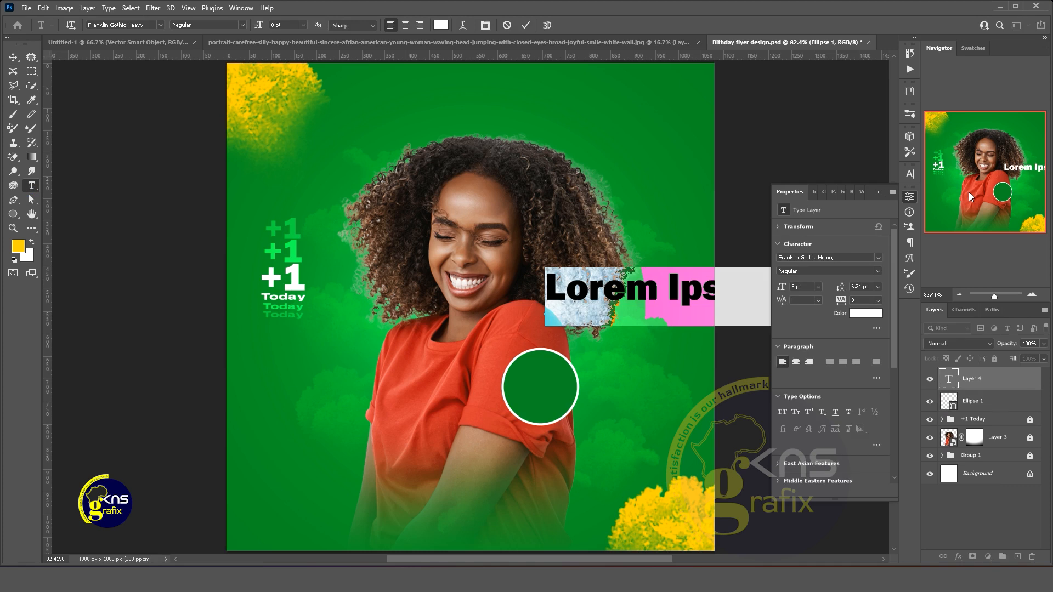
type("5th")
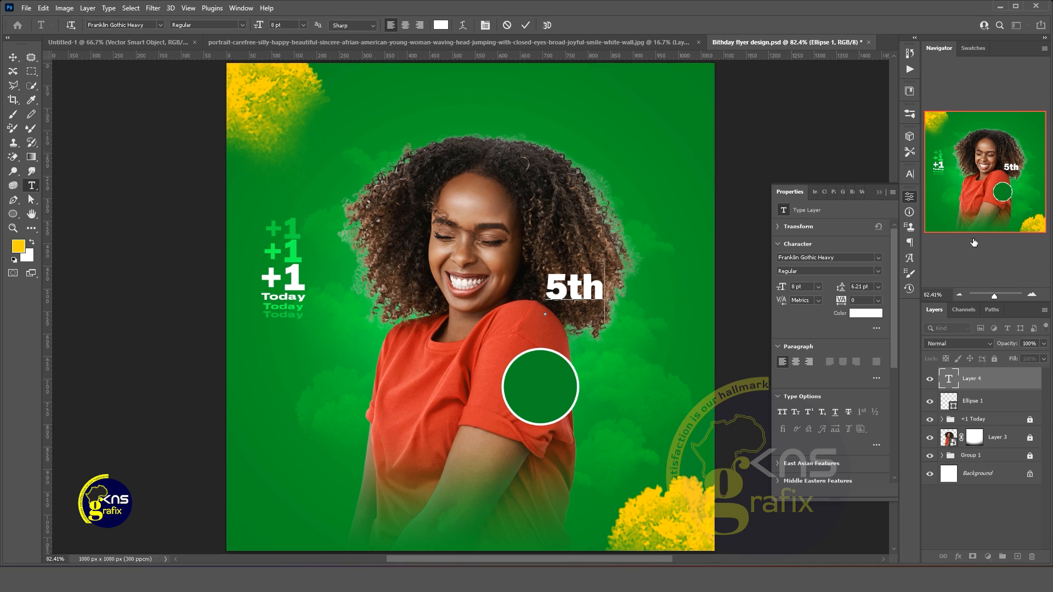
left_click(537, 25)
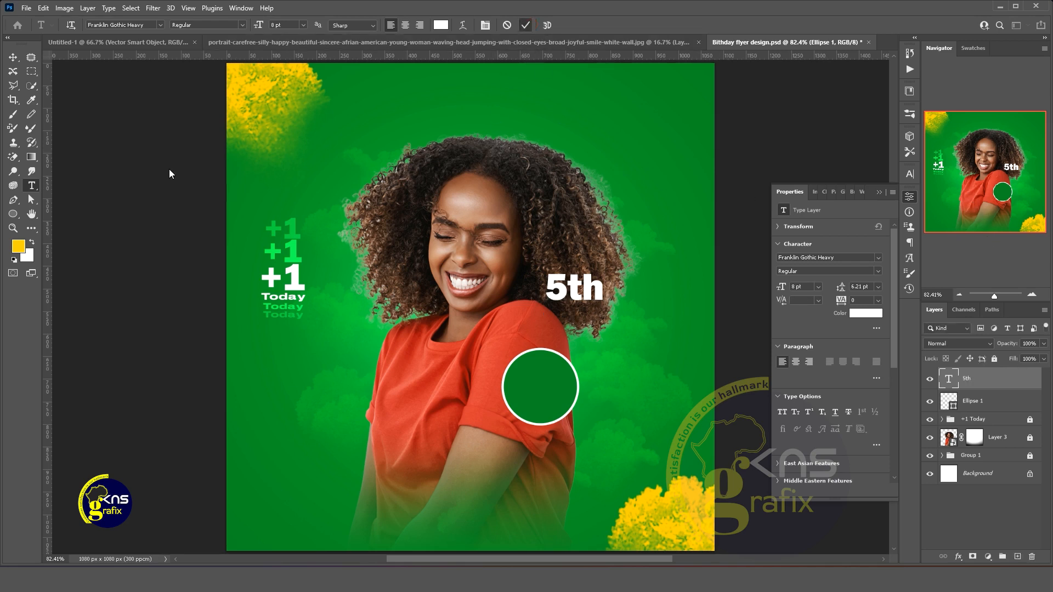
left_click(12, 56)
left_click_drag(571, 301, 533, 392)
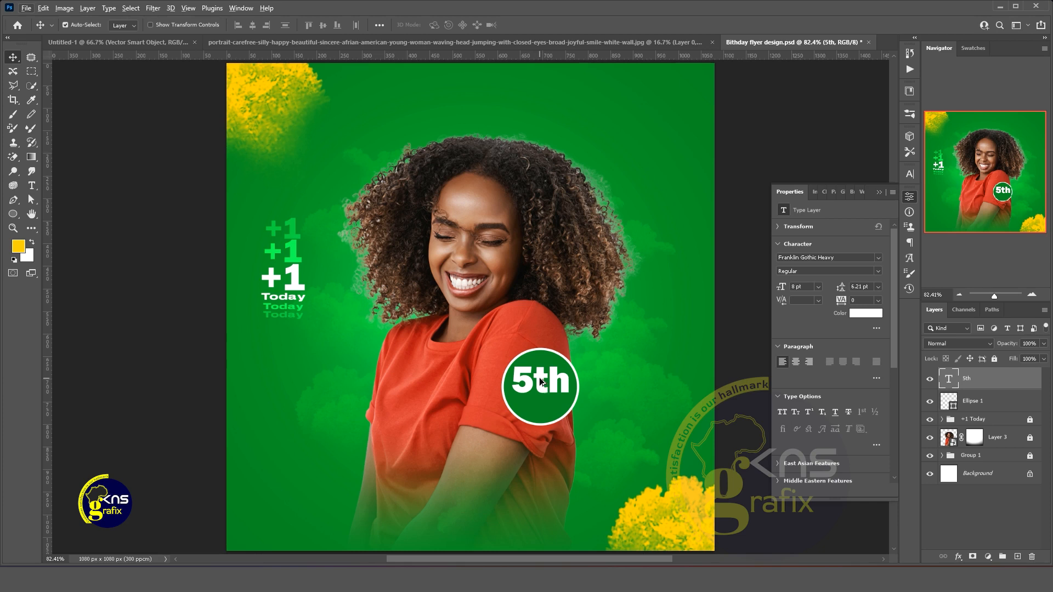
Duplicate the "5th" text just below itself and change the copy to "july"
left_click_drag(541, 382, 543, 420)
key("t")
left_click(538, 409)
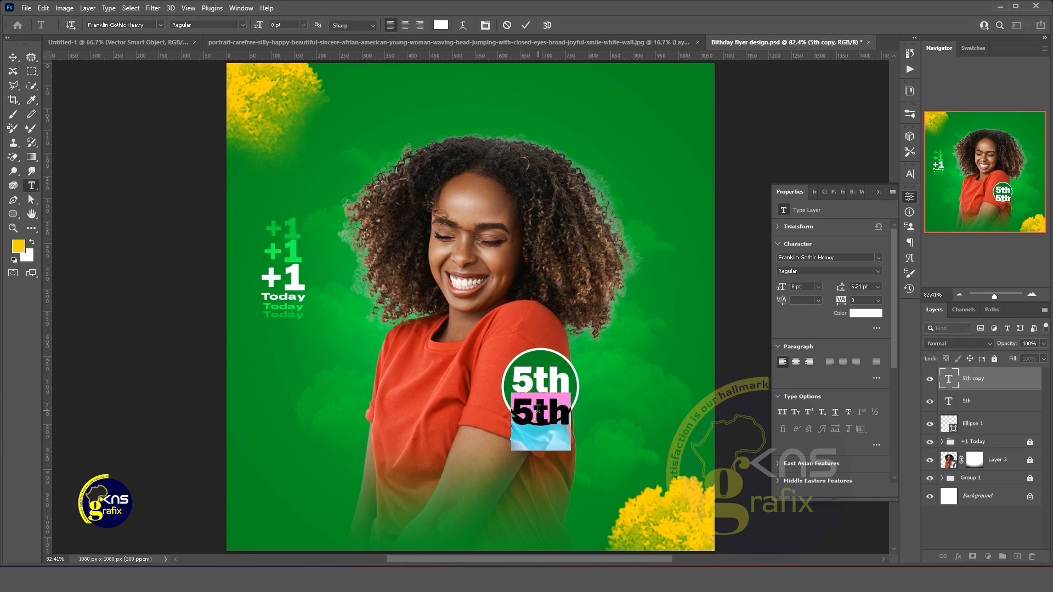
key("ctrl+a")
type("july")
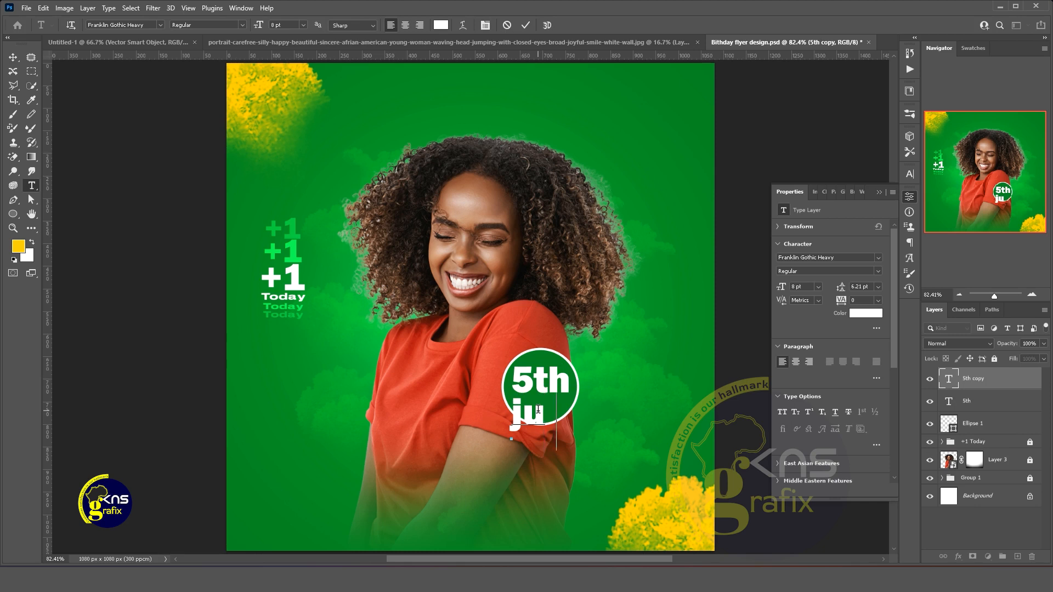
Set the "july" text to 4 pt with a tracking of 220 and fit it under "5th" inside the circle
key("ctrl+a")
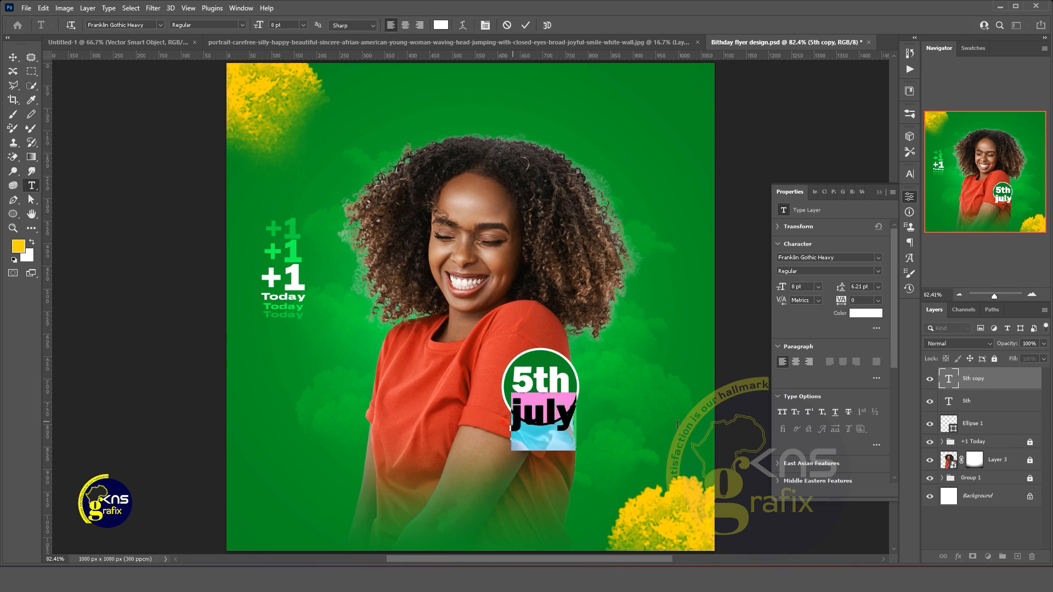
mouse_move(780, 286)
left_mouse_down()
mouse_move(769, 286)
mouse_move(779, 285)
left_mouse_up()
left_click_drag(518, 480, 530, 462)
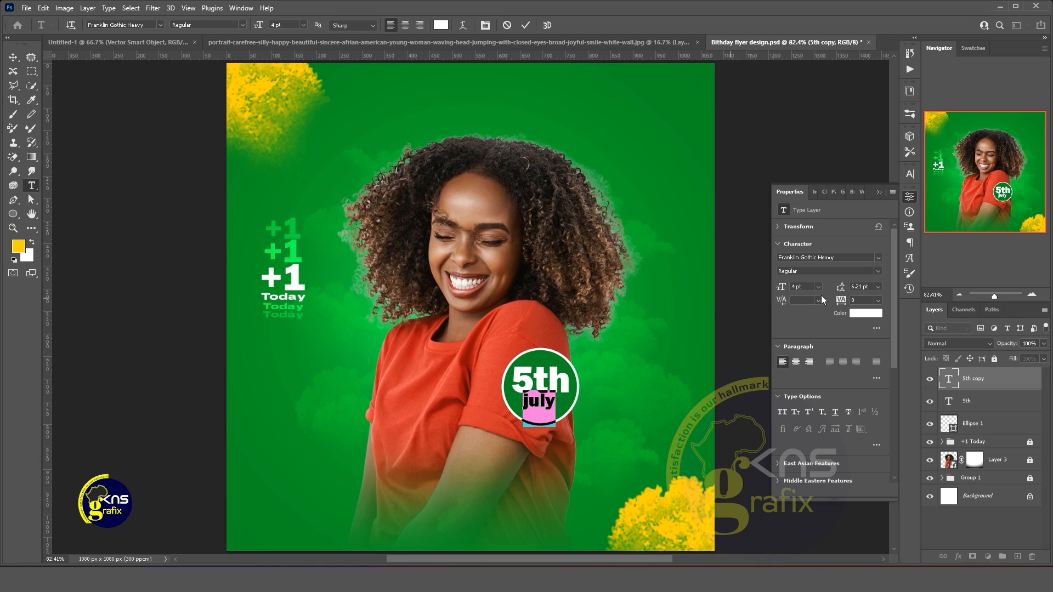
left_click(910, 174)
left_click_drag(850, 214, 858, 218)
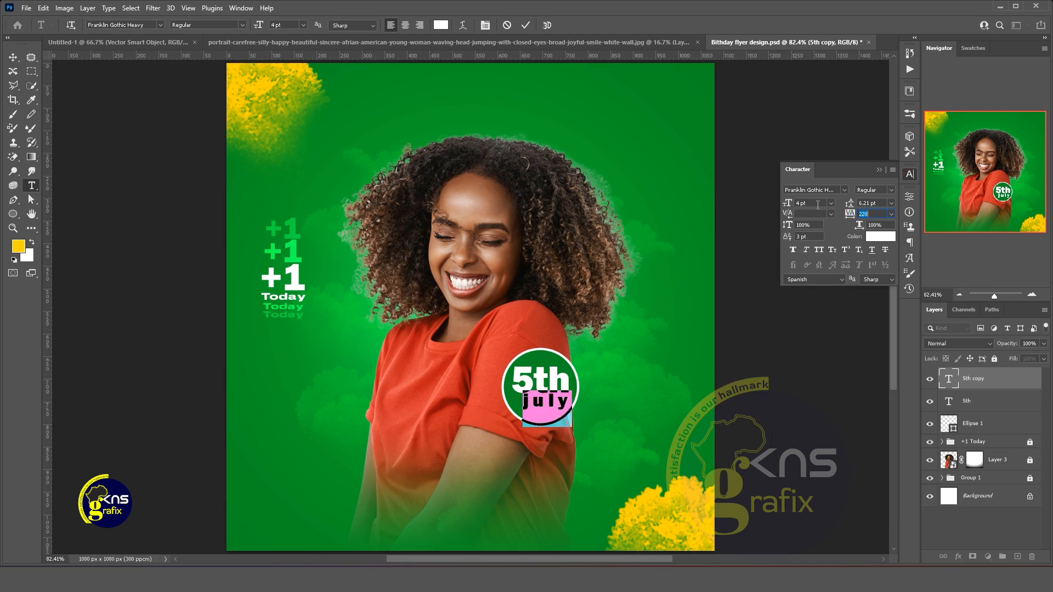
left_click(527, 24)
key("v")
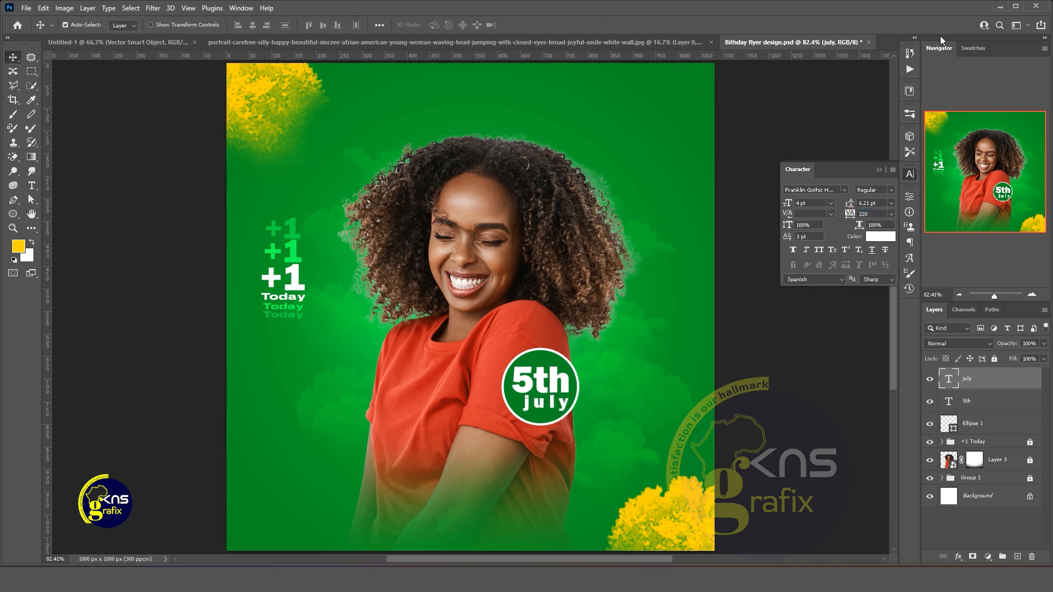
key("Up")
Scale the circle and both date texts down slightly together, keeping them in place on the sleeve
left_click(976, 430, "shift")
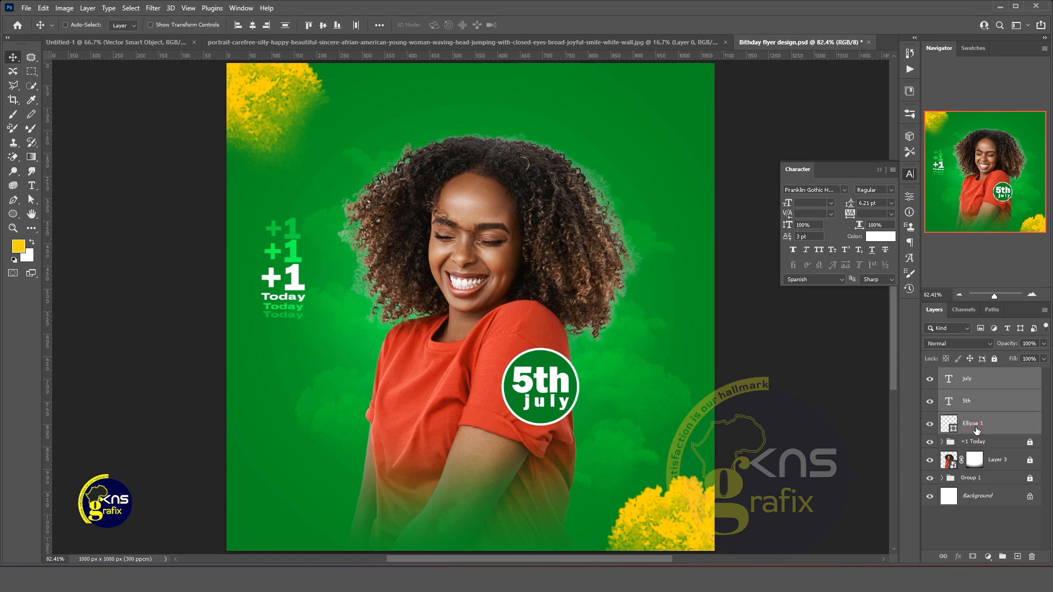
key("ctrl+t")
left_click_drag(243, 32, 231, 43)
left_click(545, 24)
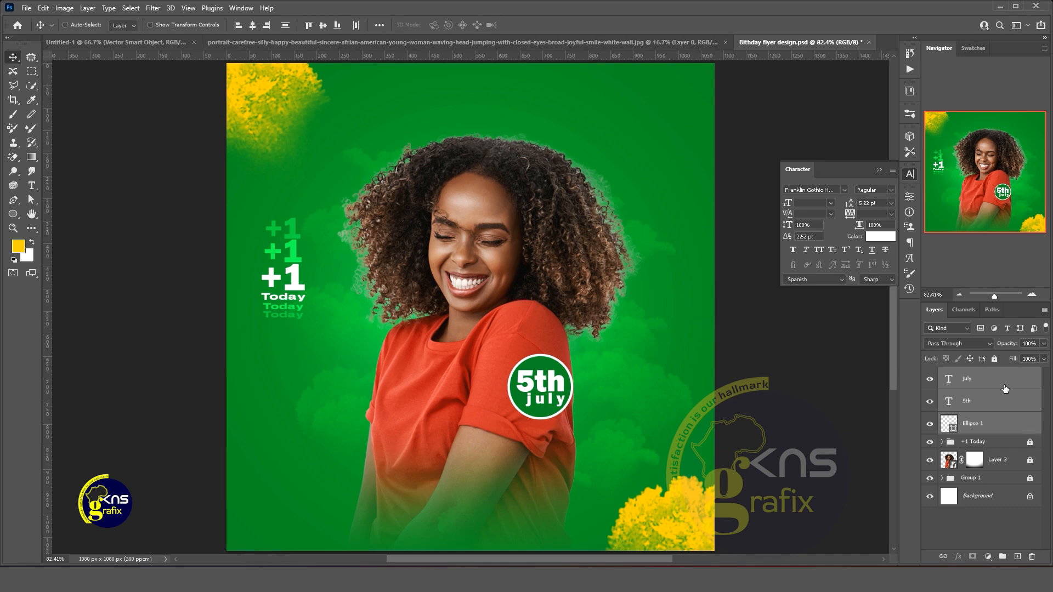
Group the circle and both date texts, name the group "Date" and lock it
key("ctrl+g")
double_click(968, 375)
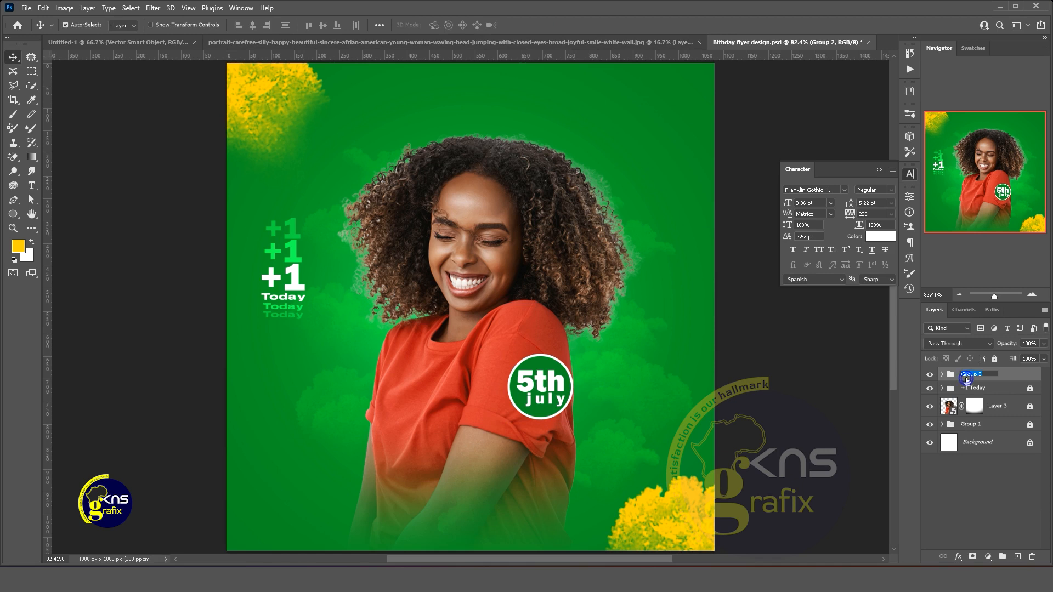
type("Date")
key("Return")
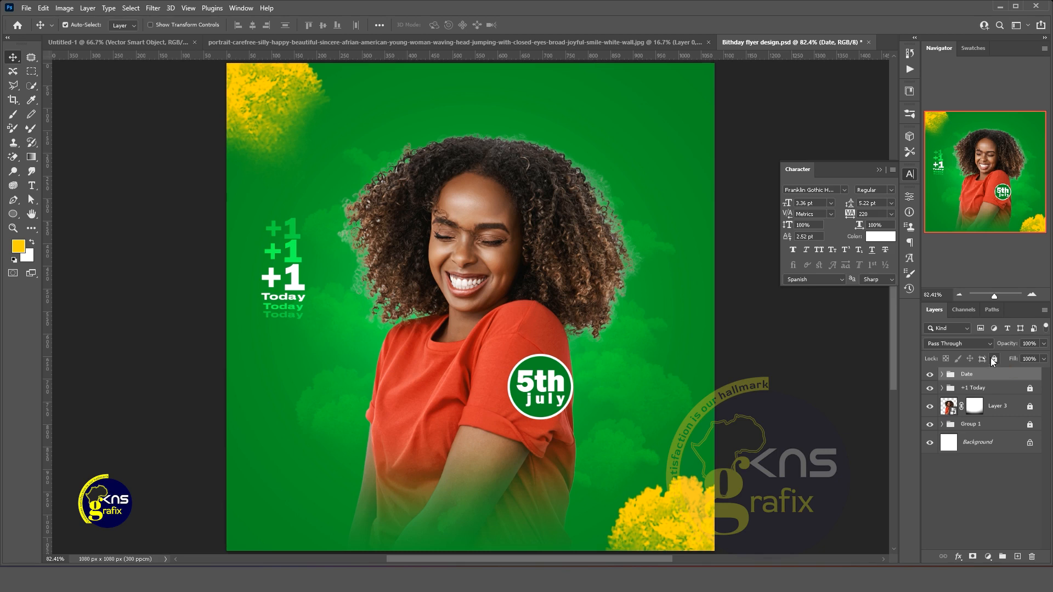
left_click(994, 359)
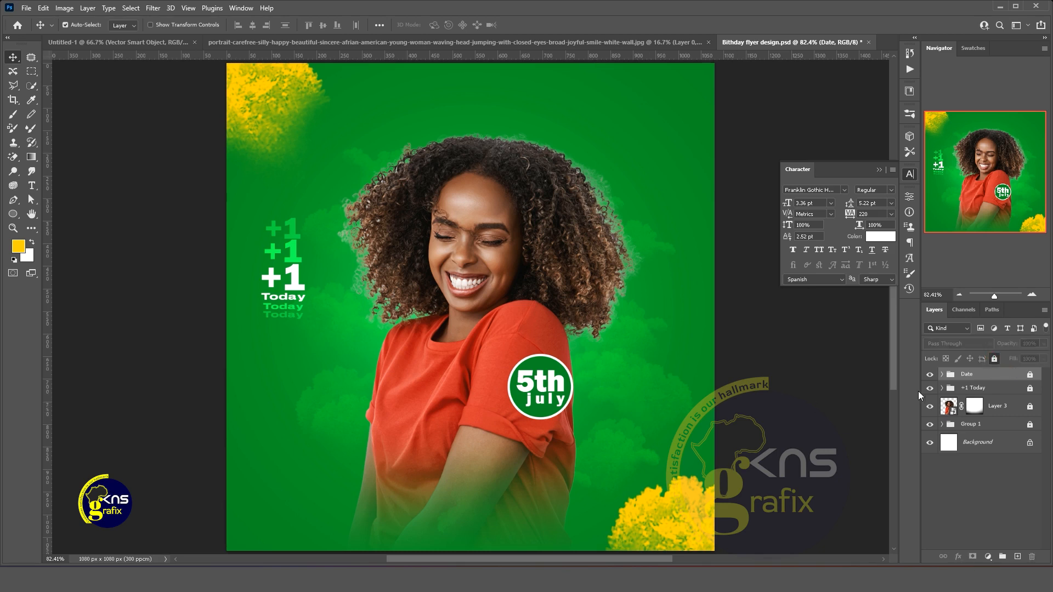
Unlock the Date group and change the badge text "5th" to "20th"
left_click(1030, 375)
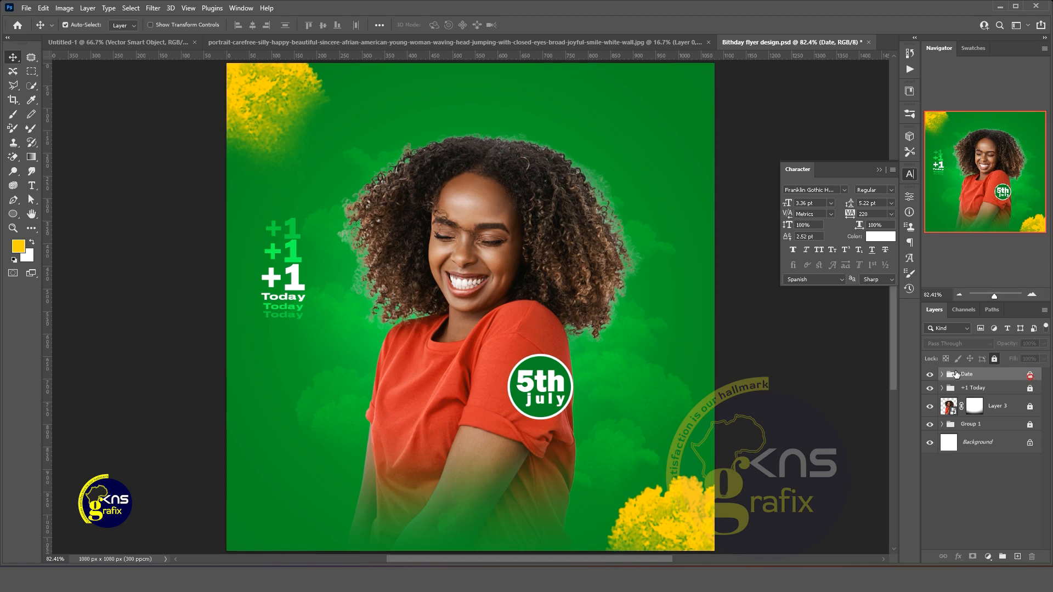
double_click(539, 382)
left_click_drag(538, 384, 501, 374)
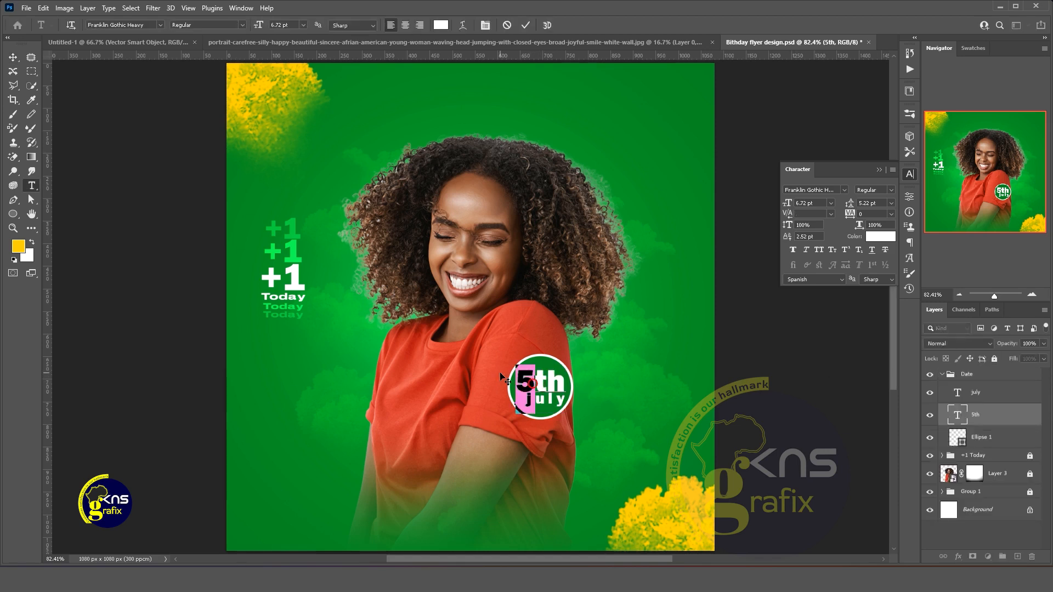
type("20")
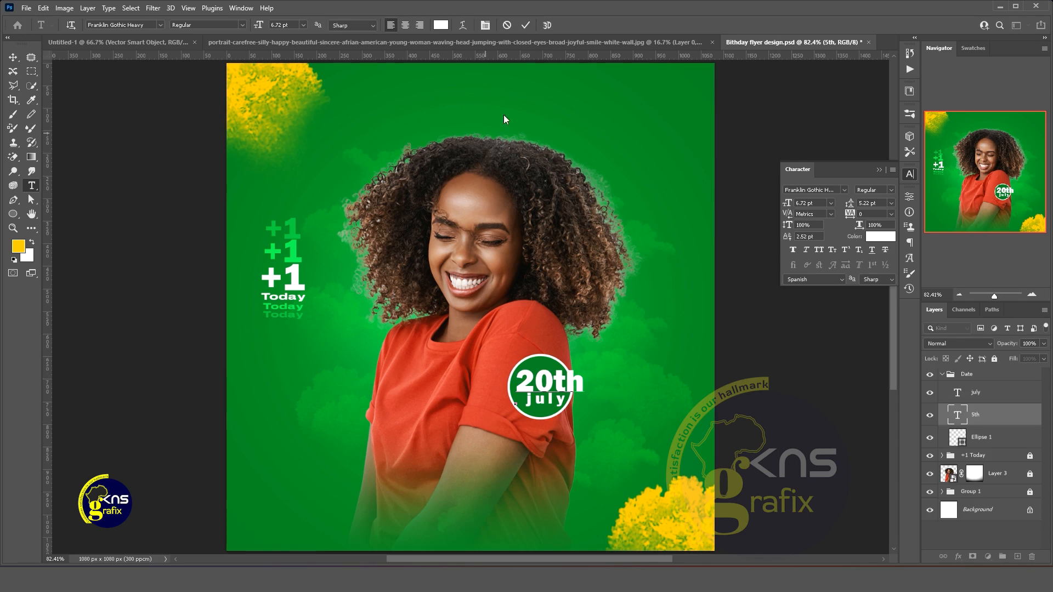
left_click(525, 25)
Scale the "20th" text down to about 71% so it fits inside the circle
key("ctrl+t")
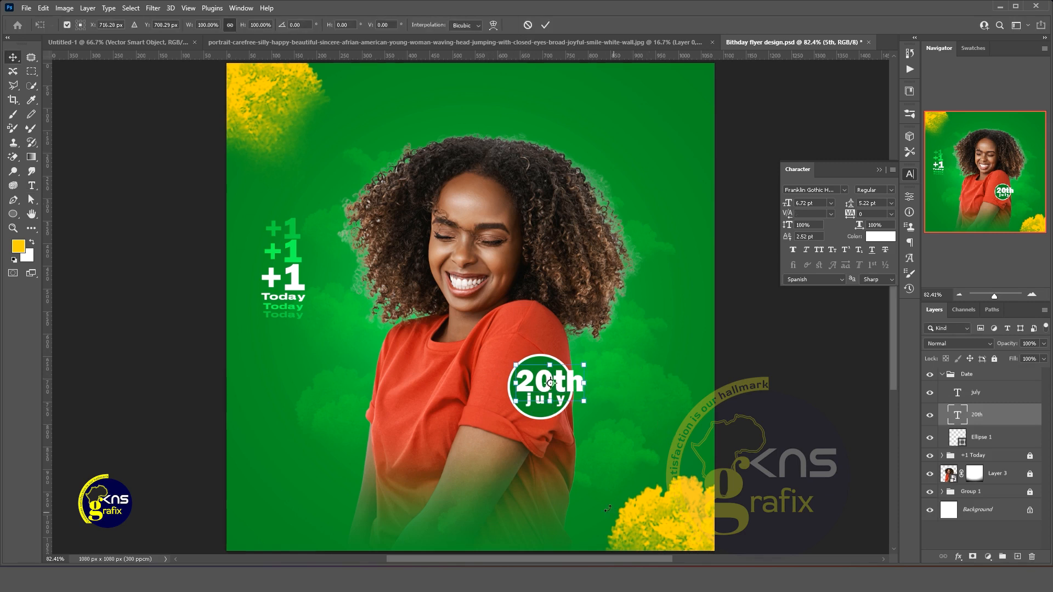
left_click_drag(584, 383, 565, 384)
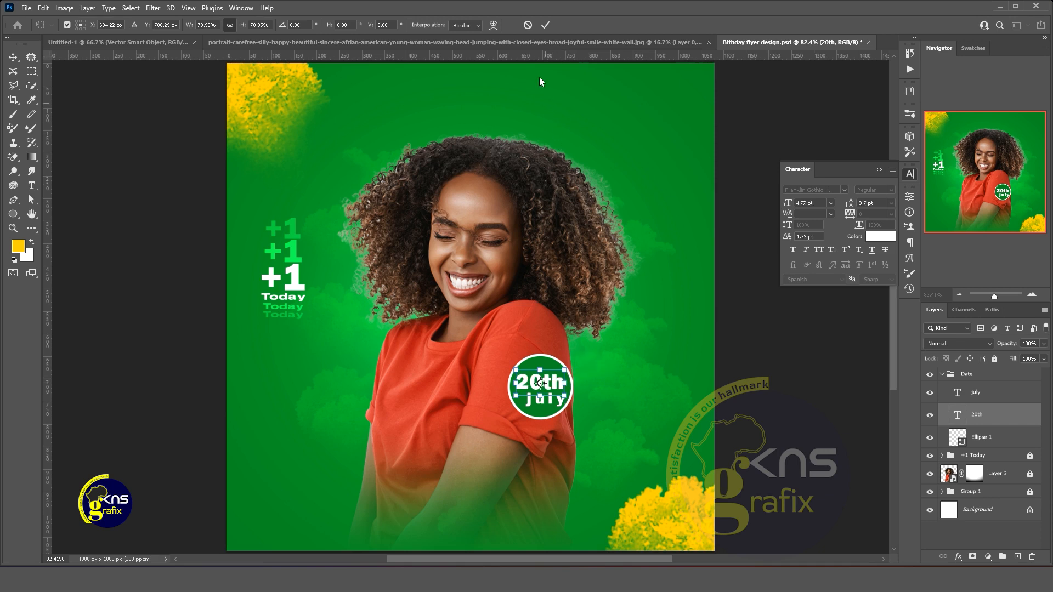
left_click(542, 26)
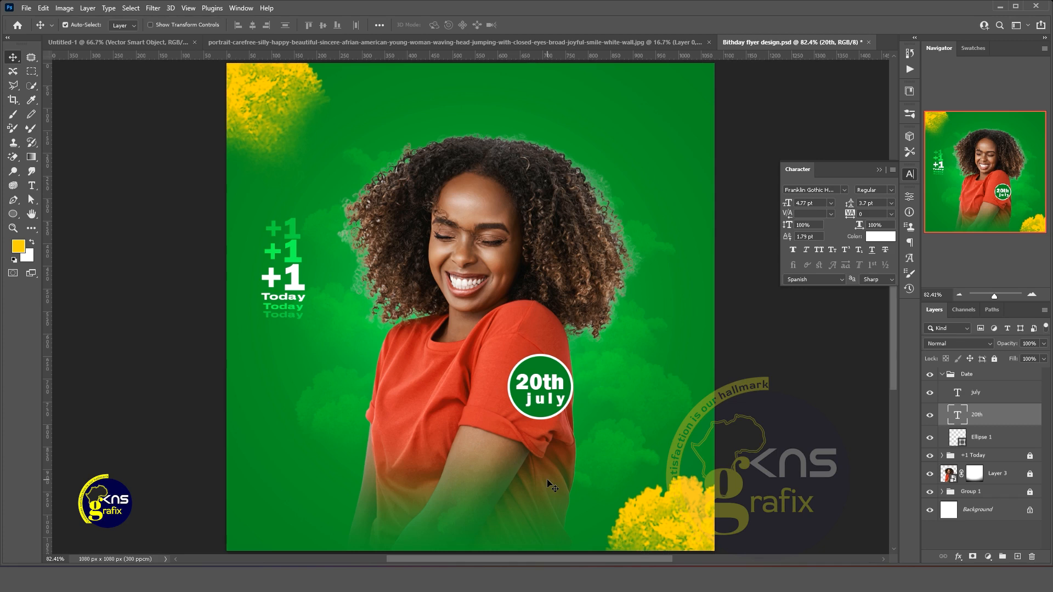
Add the white text "Happy birthday" in SF UI Display Ultralight at 8 pt above the woman's hair
left_click(31, 185)
left_click(349, 92)
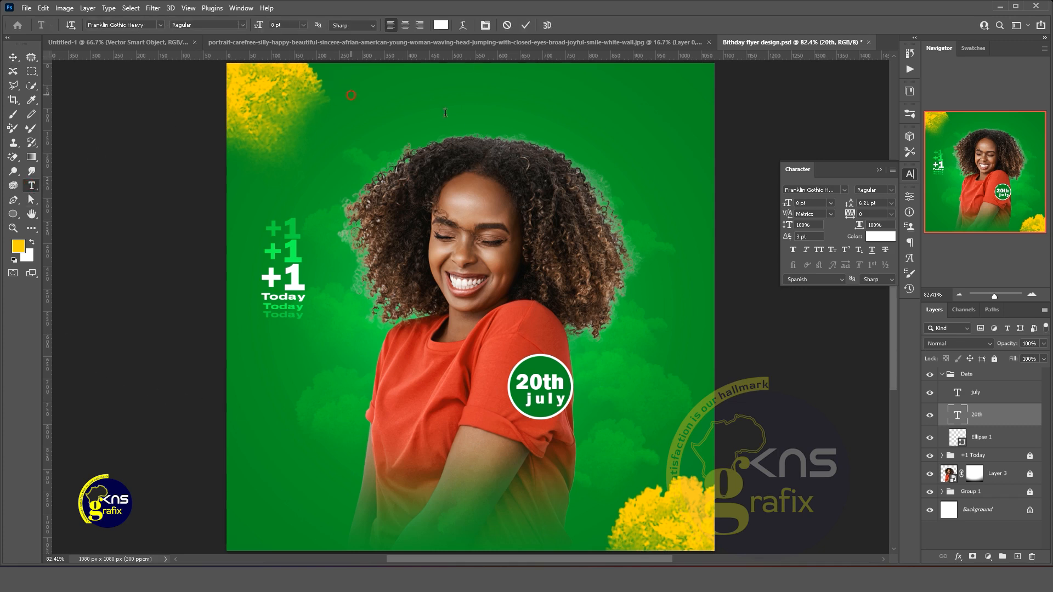
left_click(846, 190)
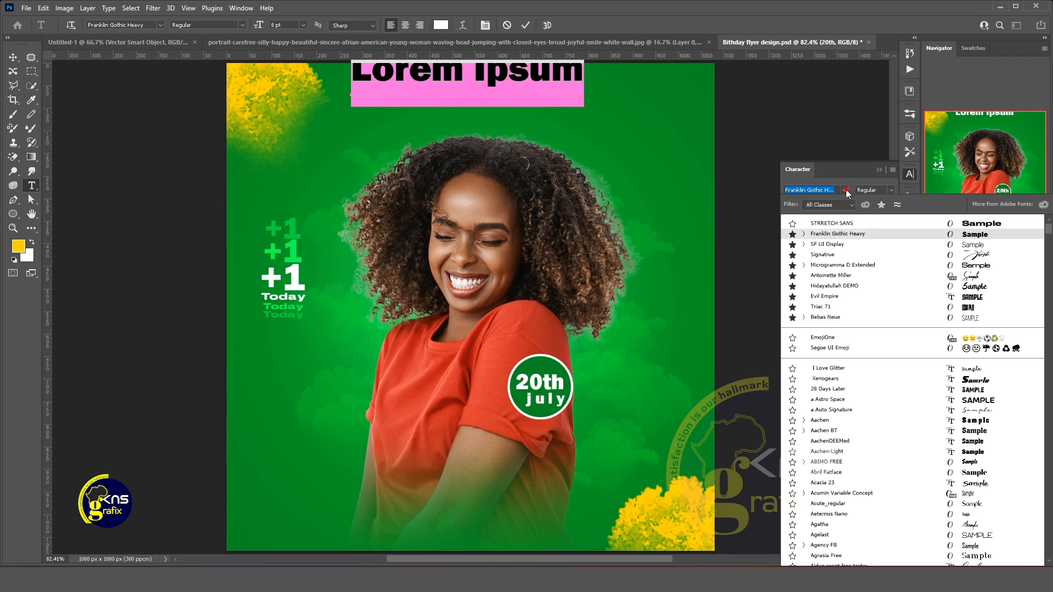
left_click(825, 245)
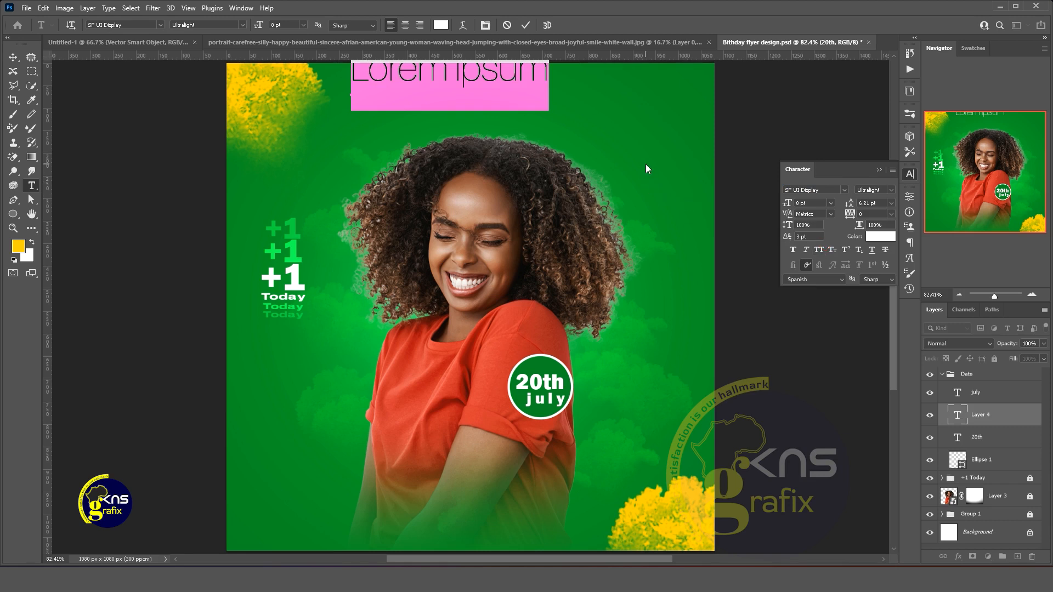
type("Happp")
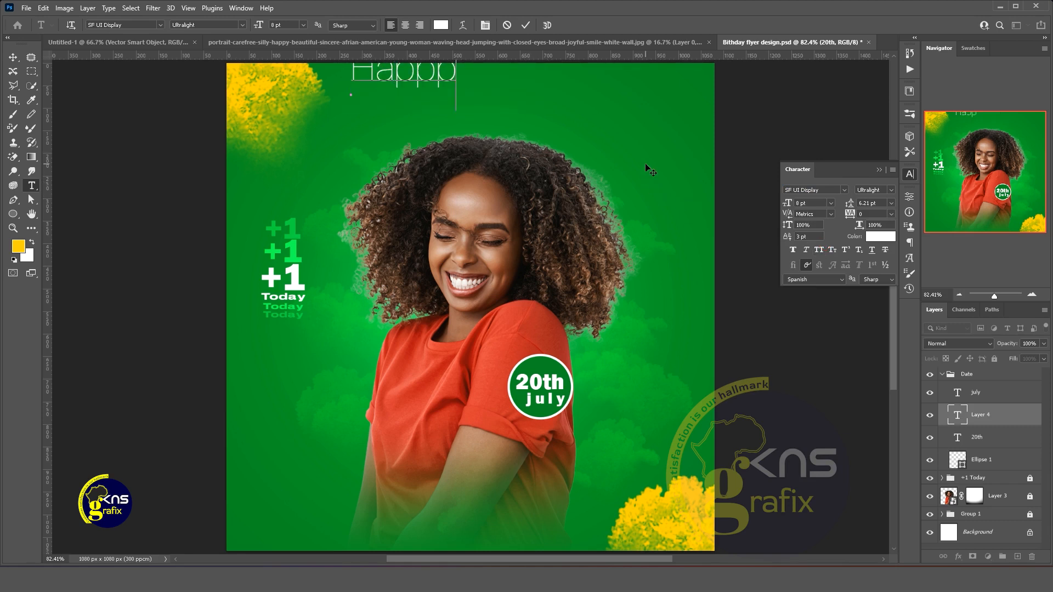
key("BackSpace")
type("y birthday")
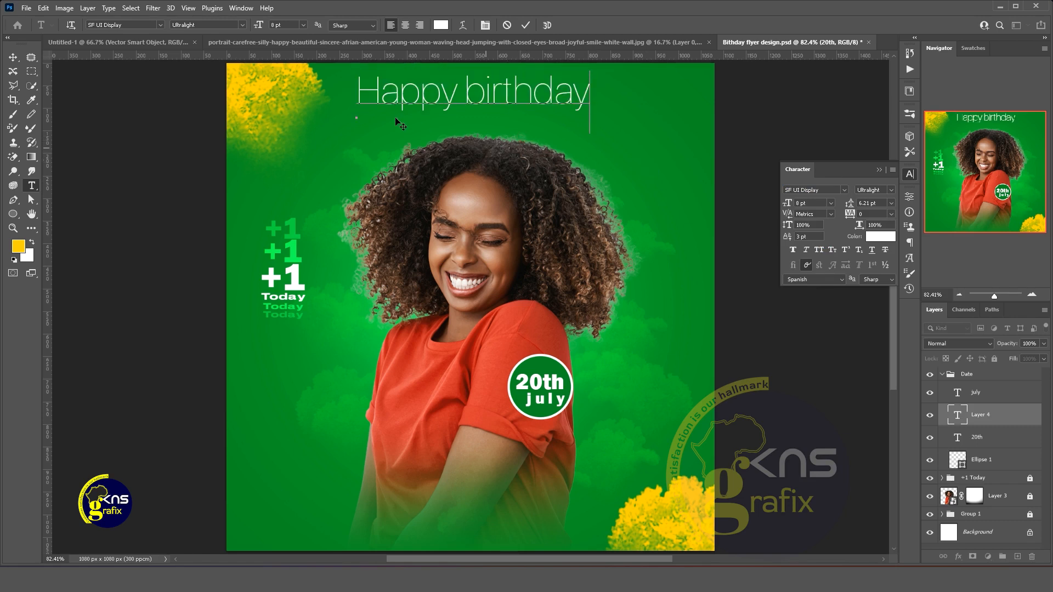
Format the "Happy birthday" text as all caps at 3 pt in the Light style
left_click_drag(357, 102, 741, 139)
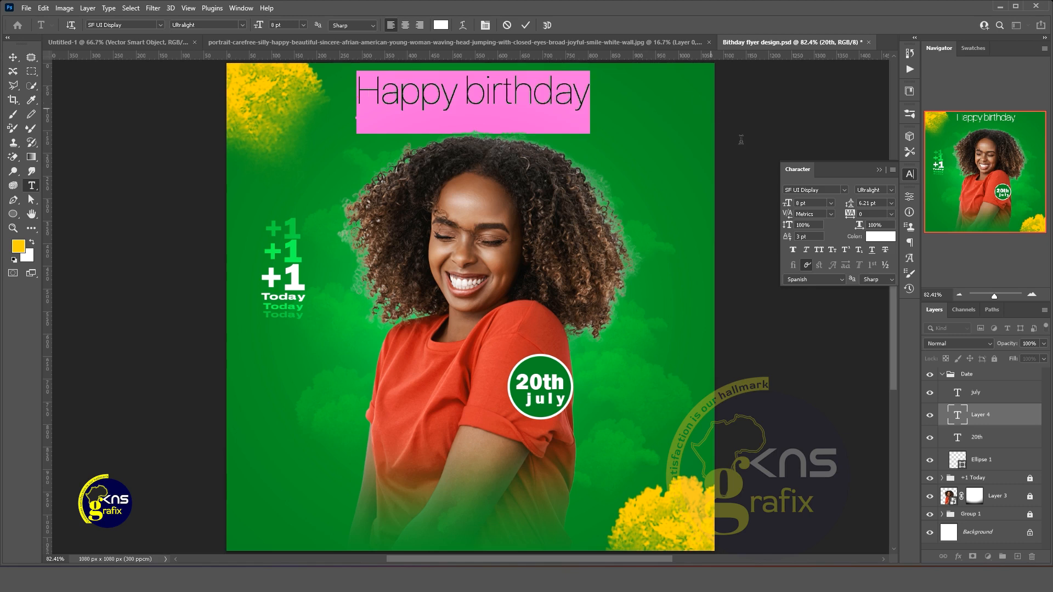
left_click(819, 249)
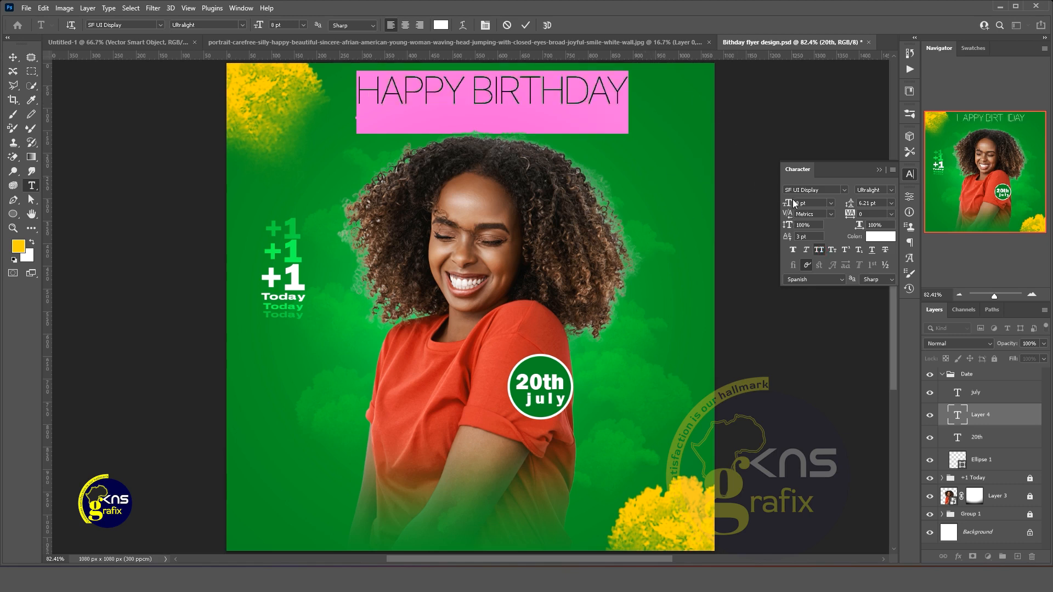
left_click_drag(790, 204, 787, 206)
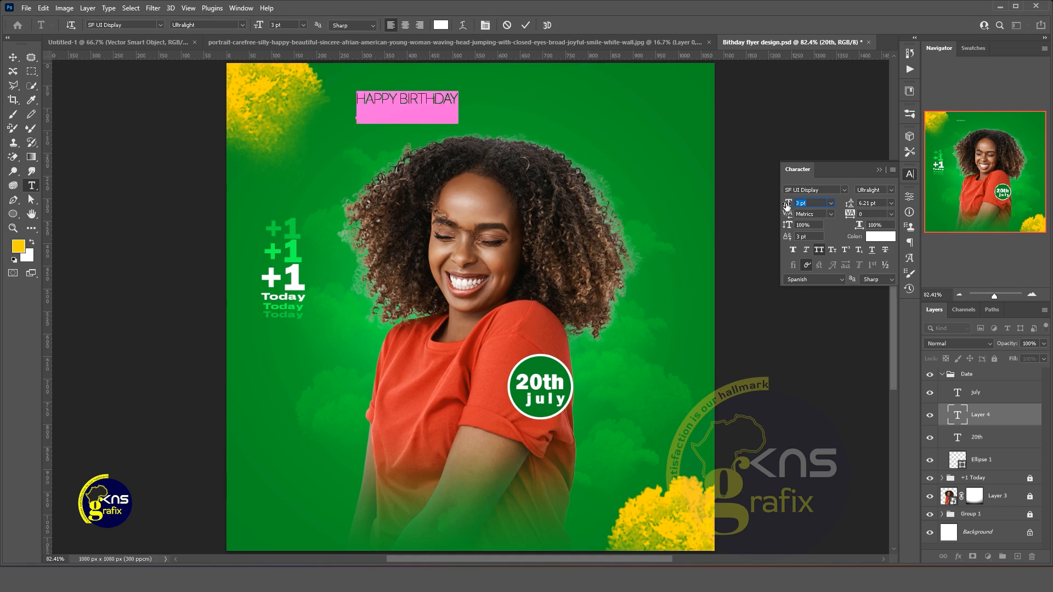
left_click(889, 190)
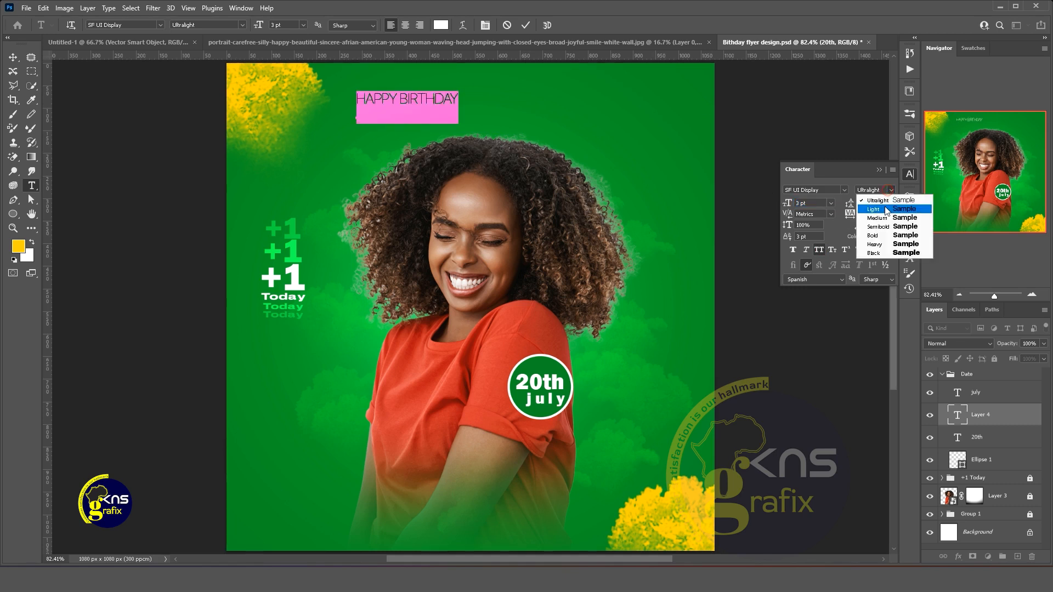
left_click(884, 211)
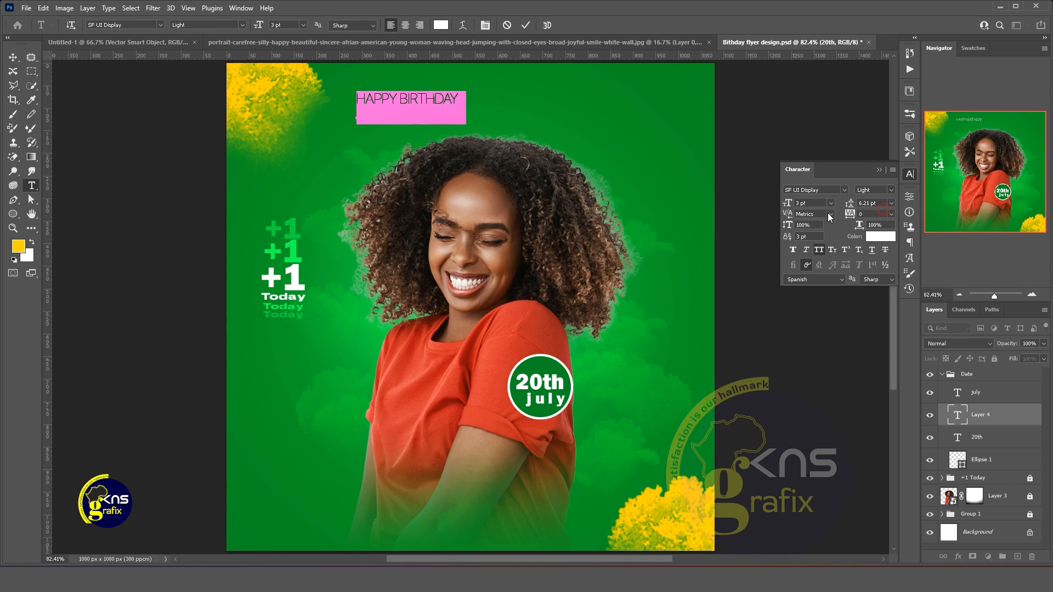
Set the "HAPPY BIRTHDAY" text to 2 pt with 1440 tracking and commit the edit
left_click_drag(850, 214, 870, 217)
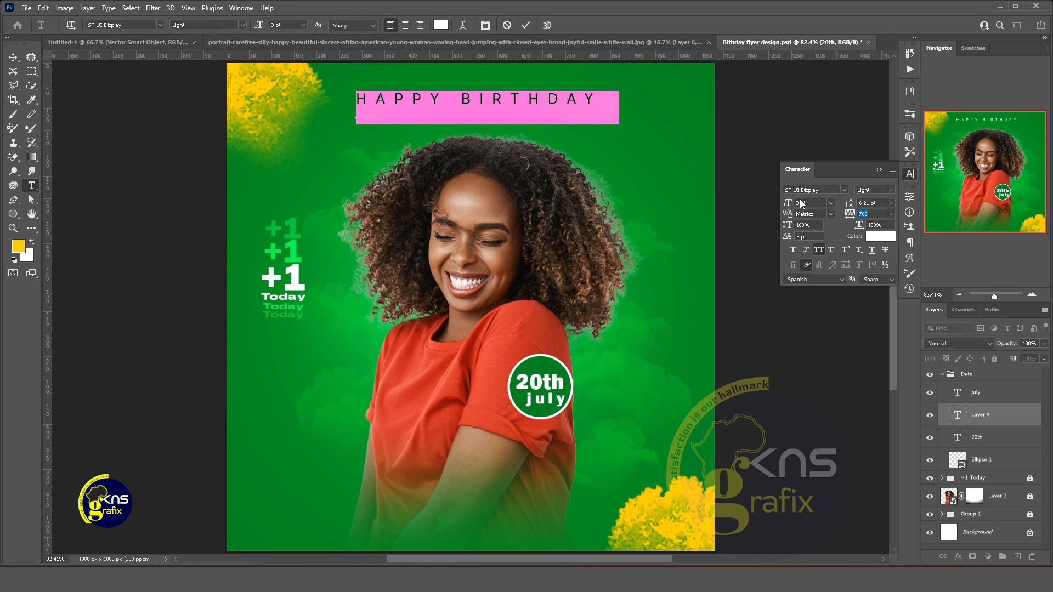
left_click_drag(800, 203, 795, 203)
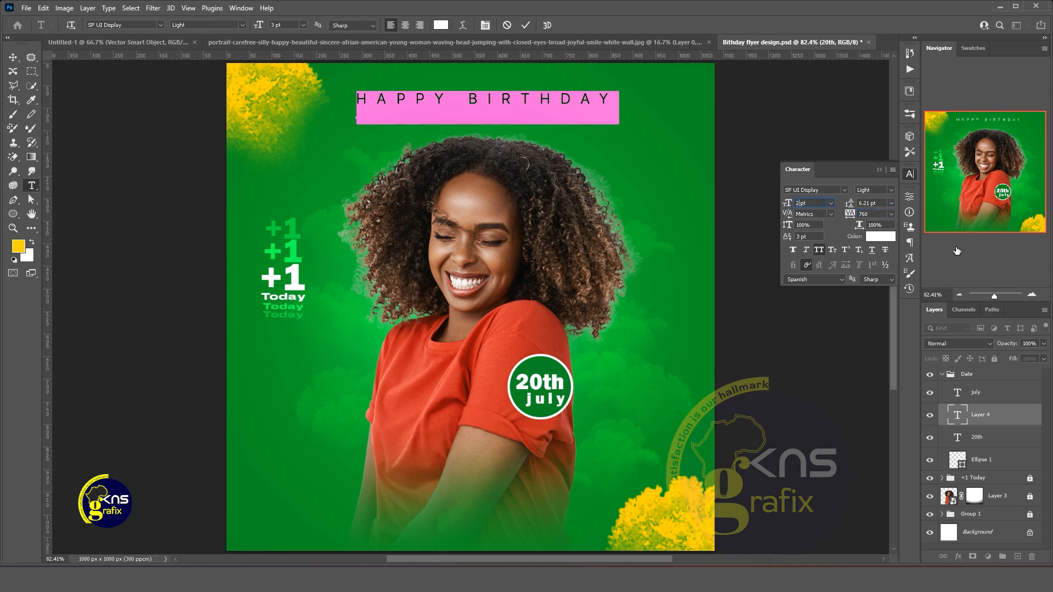
type("2")
key("Return")
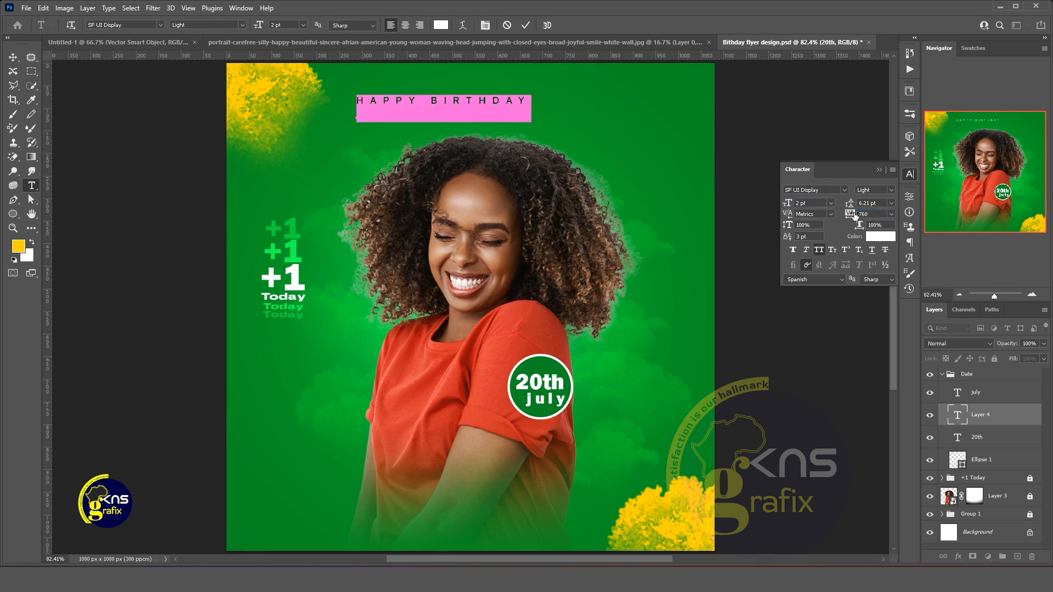
left_click_drag(853, 211, 872, 213)
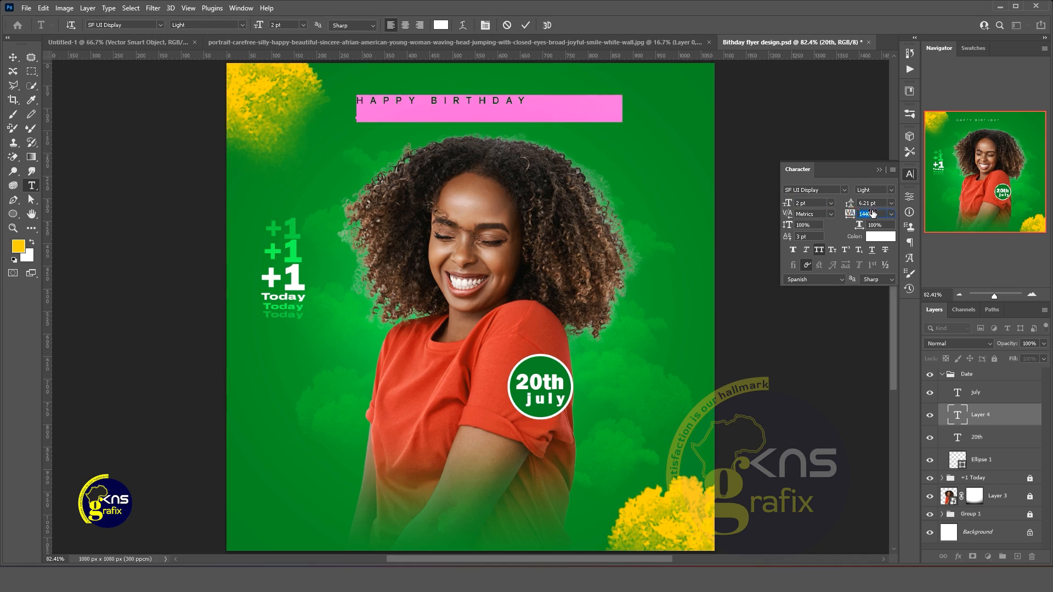
left_click(529, 27)
left_click(12, 58)
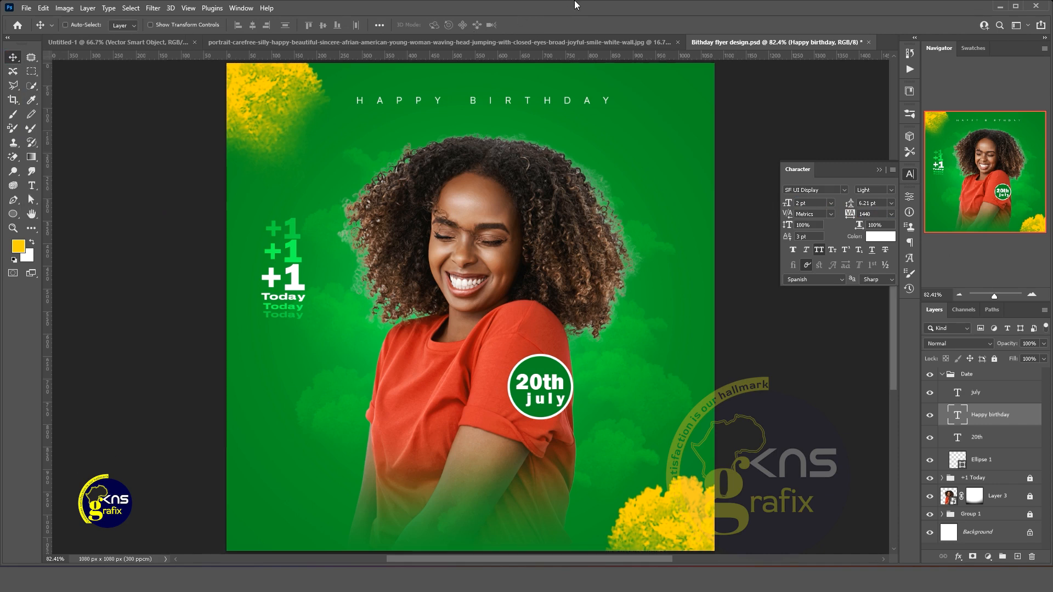
Center the "HAPPY BIRTHDAY" heading horizontally on the whole canvas, leaving nothing selected
key("ctrl+a")
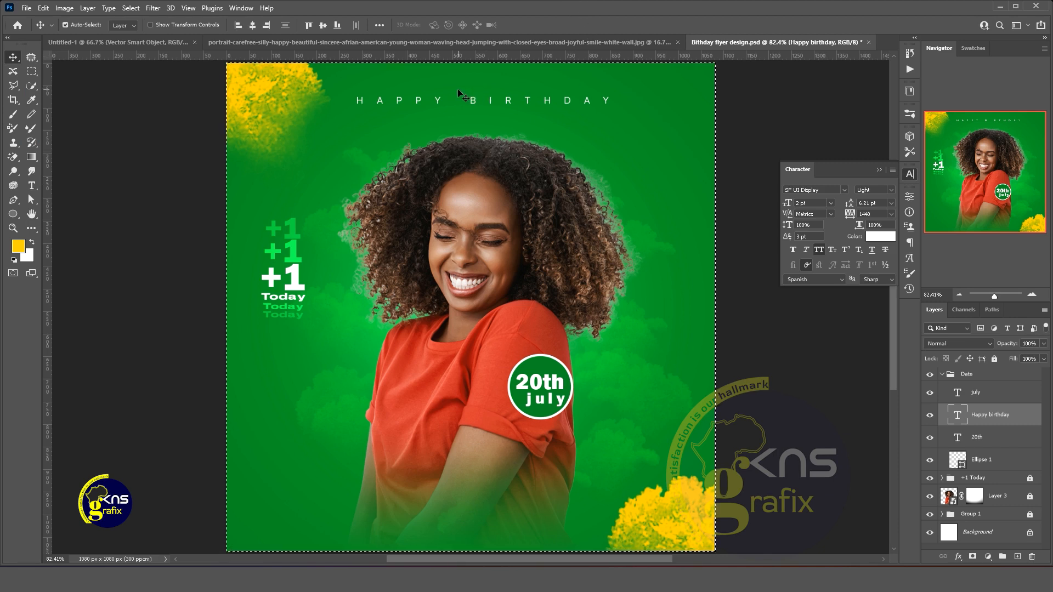
left_click(252, 26)
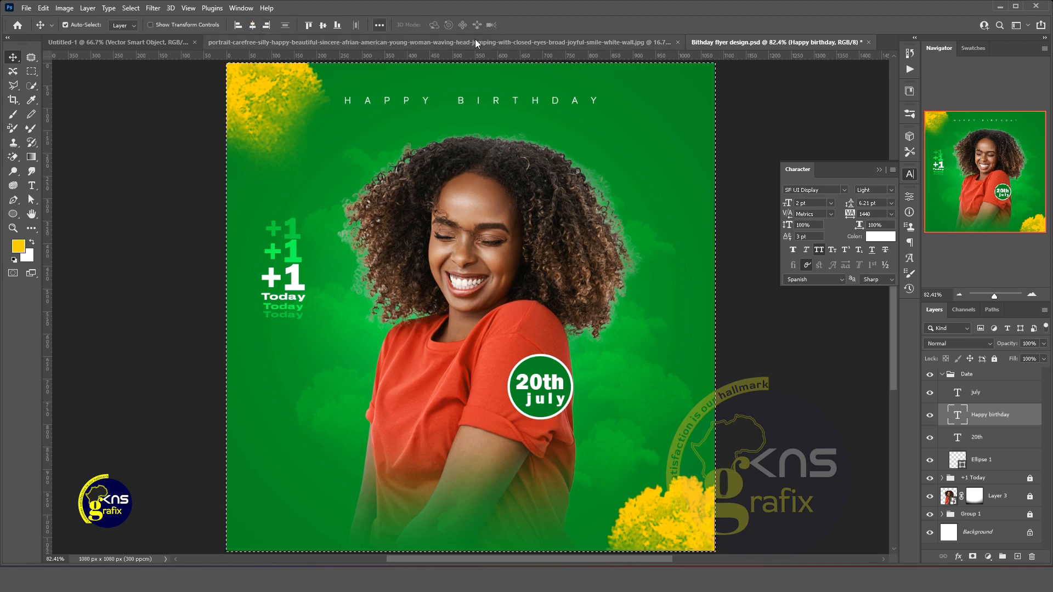
key("ctrl+d")
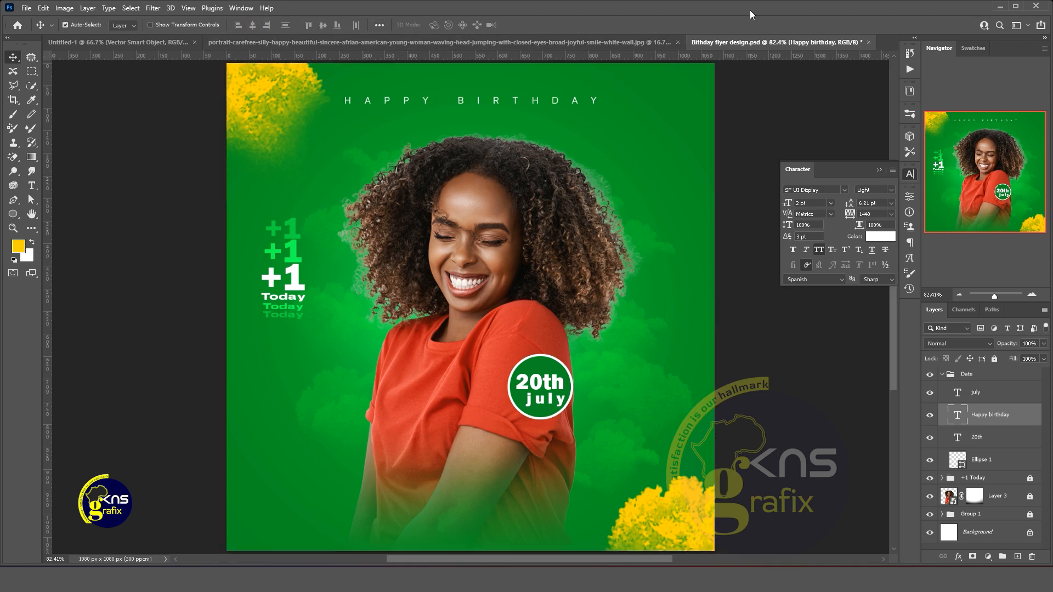
Nudge the "HAPPY BIRTHDAY" heading up toward the flyer's upper edge and set its blend mode to Overlay
key("Up")
key("Up")
key("Up")
key("Up")
key("Up")
key("Up")
key("Up")
key("Up")
key("Up")
key("Up")
key("Up")
key("Up")
key("Up")
key("Up")
key("Up")
key("Up")
key("Up")
key("Up")
key("Up")
key("Up")
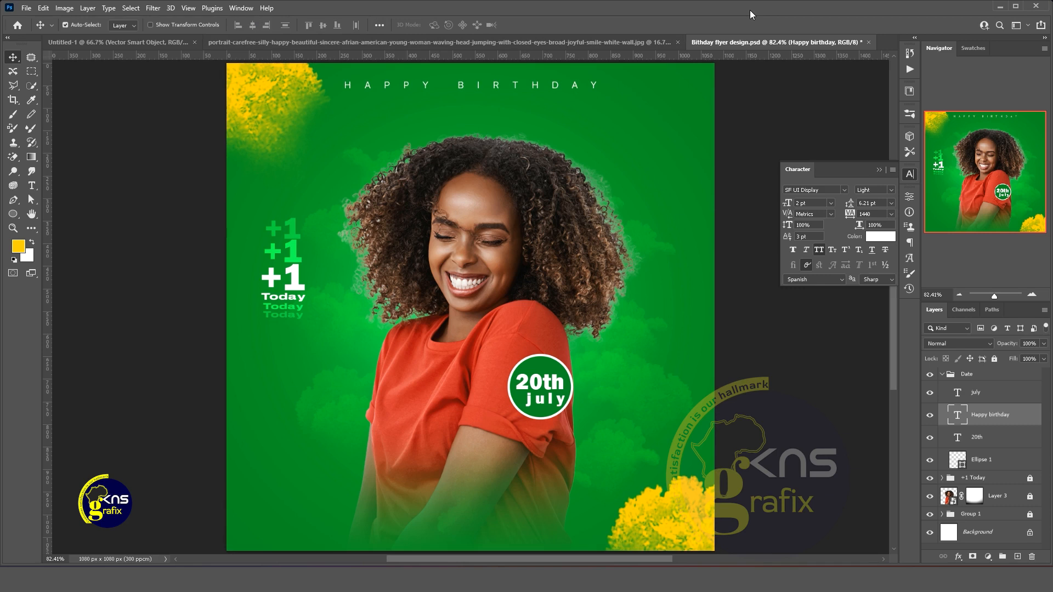
left_click(949, 343)
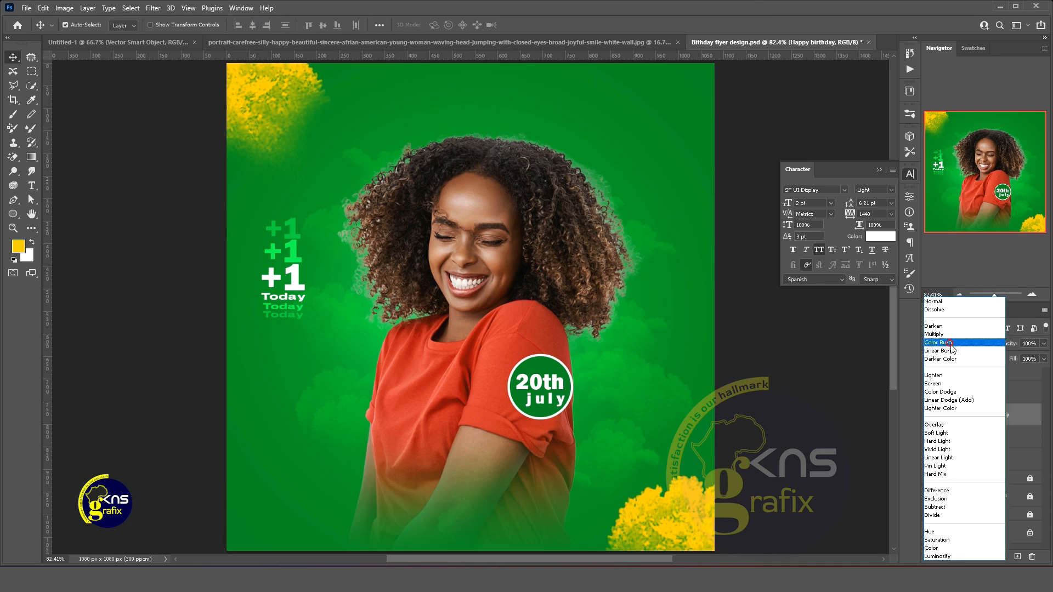
left_click(949, 425)
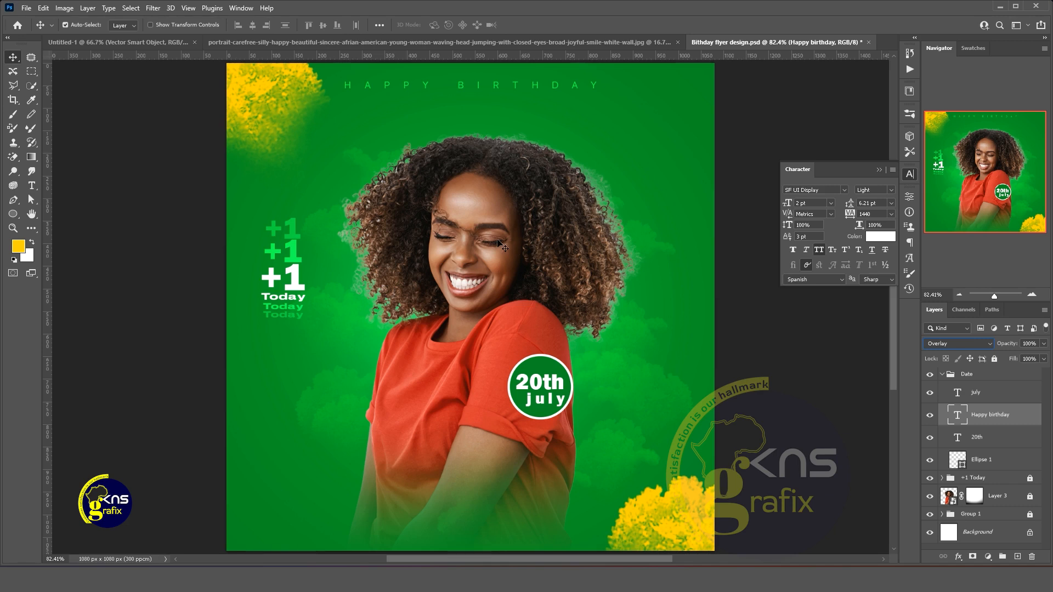
Add the text "33" beside the woman's hair, directly above Group 1 in the layer order, in Franklin Gothic Heavy with 0 tracking
left_click(32, 183)
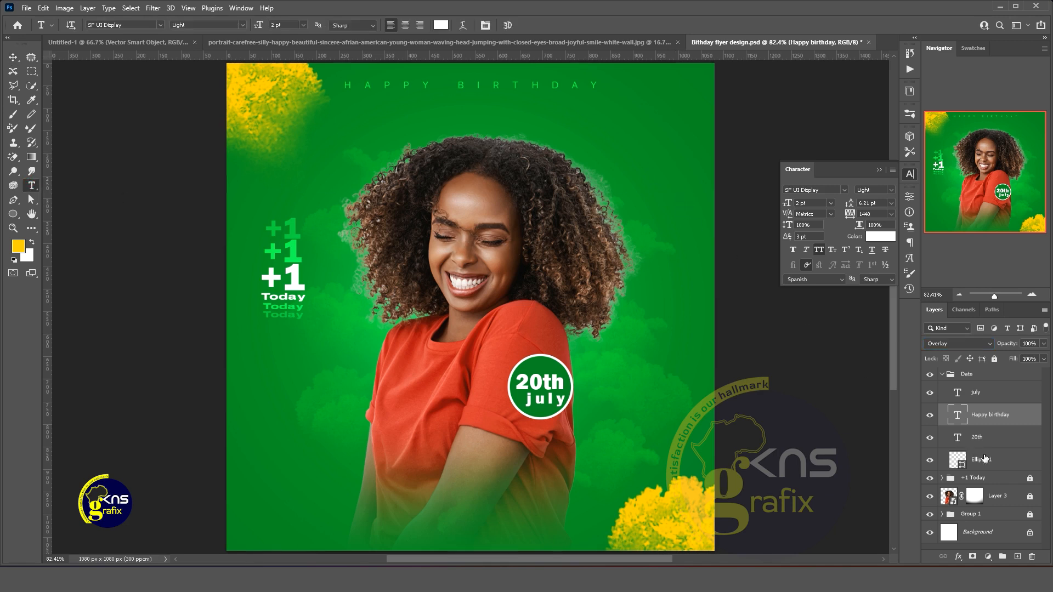
left_click(984, 514)
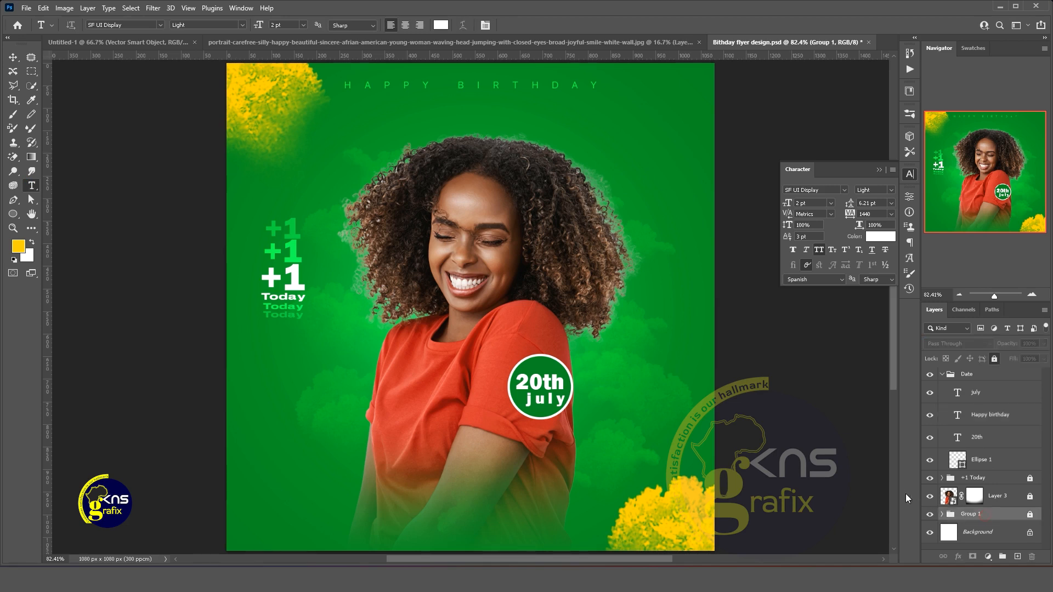
left_click(643, 288)
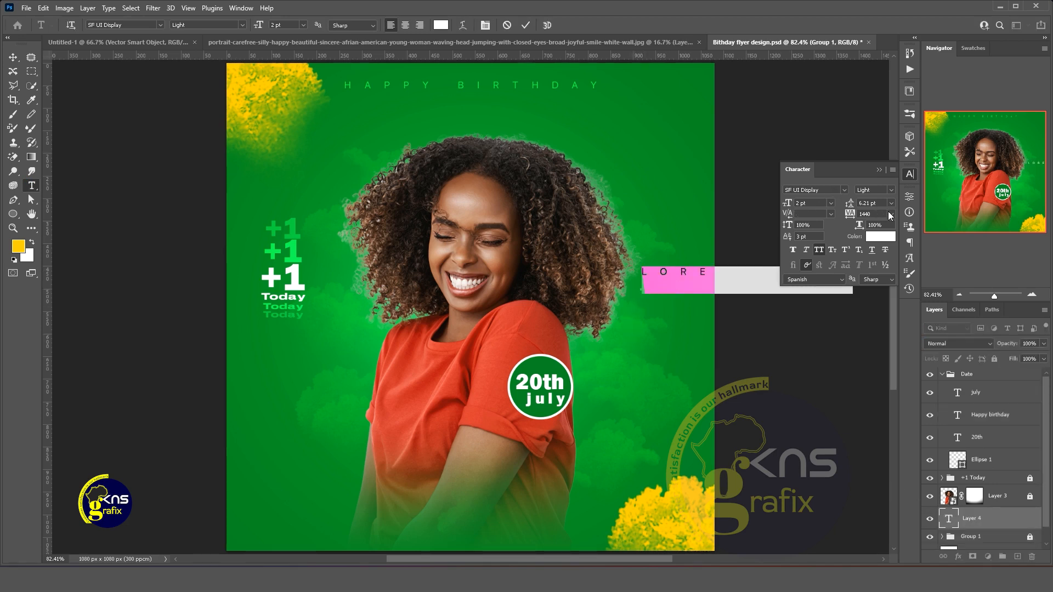
left_click(889, 215)
left_click(883, 279)
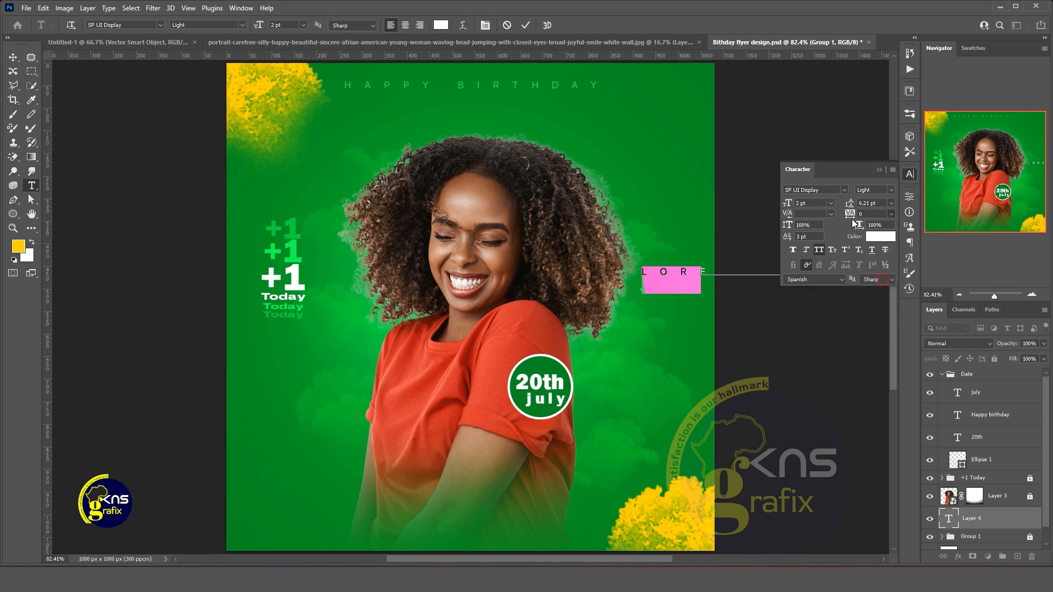
left_click(848, 188)
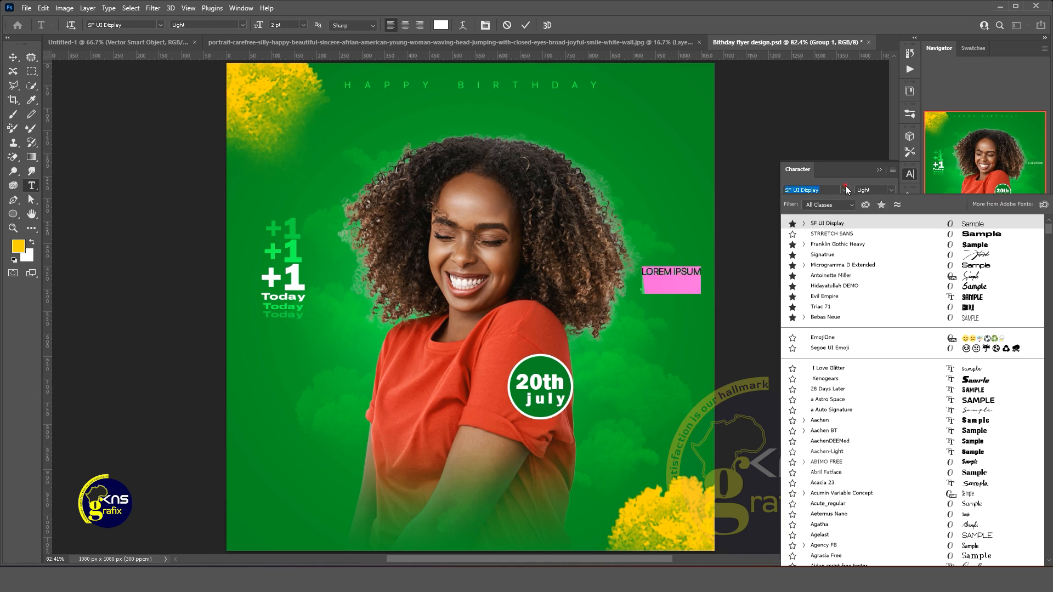
left_click(874, 245)
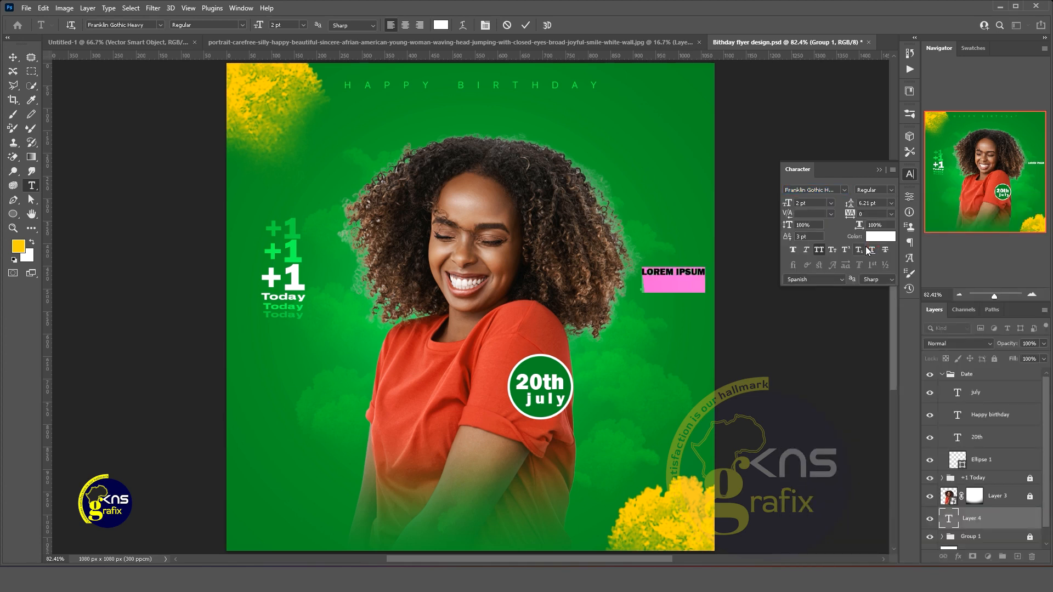
type("33")
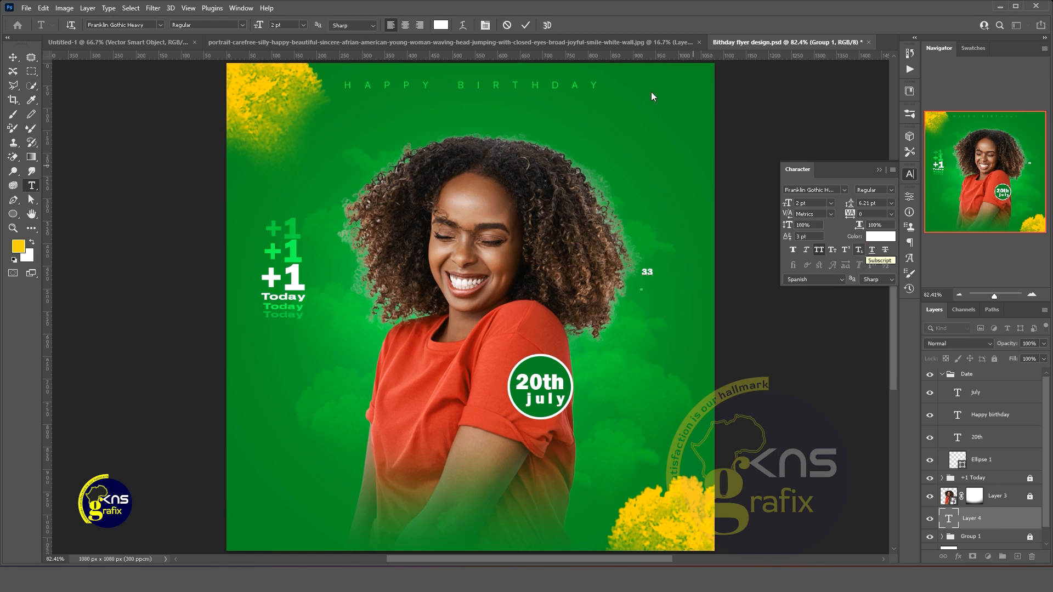
left_click(530, 22)
Scale the "33" text up to about 1860% and position it partly behind the woman's hair
key("ctrl+t")
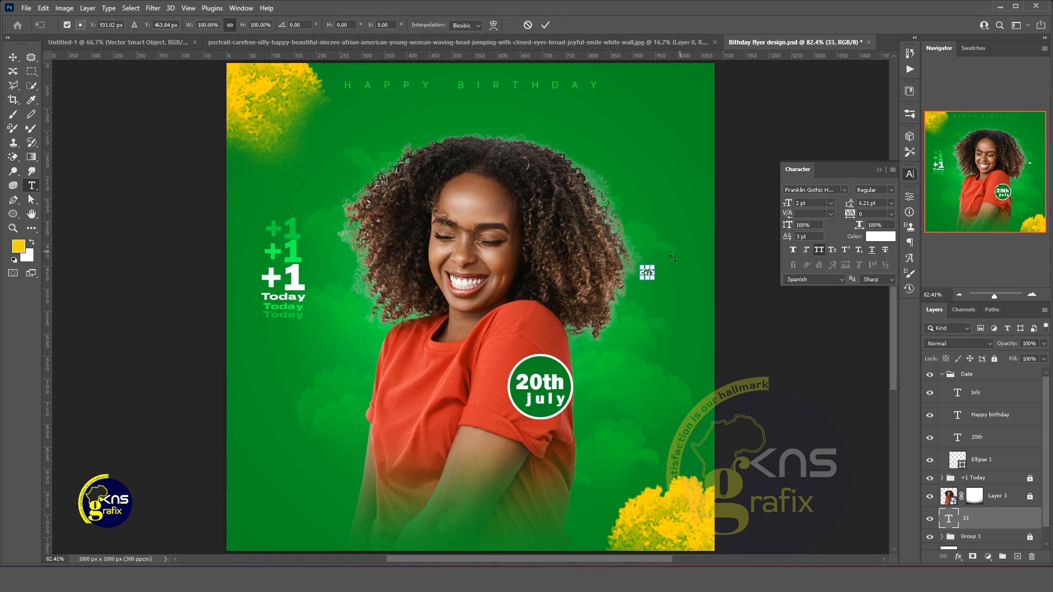
left_click_drag(653, 277, 764, 385)
left_click_drag(691, 343, 618, 239)
left_click_drag(629, 282, 631, 359)
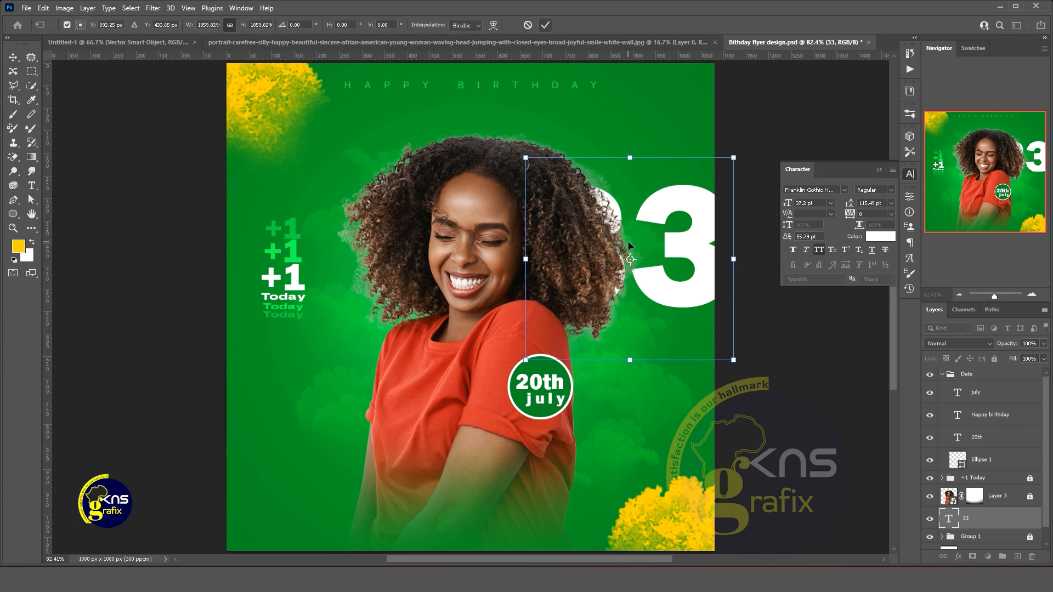
Rotate the "33" 90° counterclockwise, move it against the flyer's edge beside the woman, and enlarge it to about 2034%
right_click(629, 243)
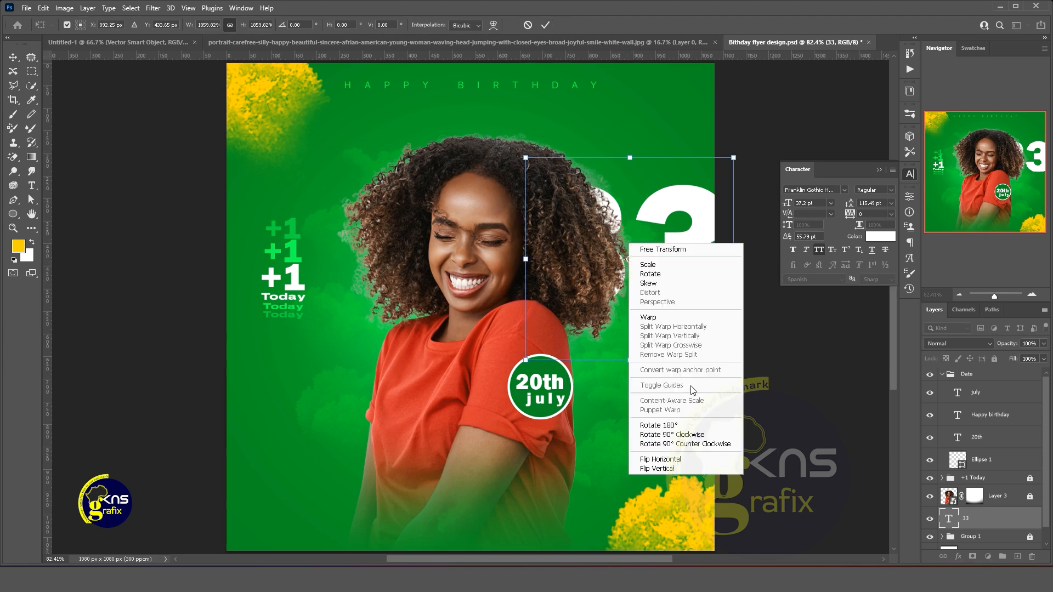
left_click(682, 444)
left_click_drag(640, 307, 683, 329)
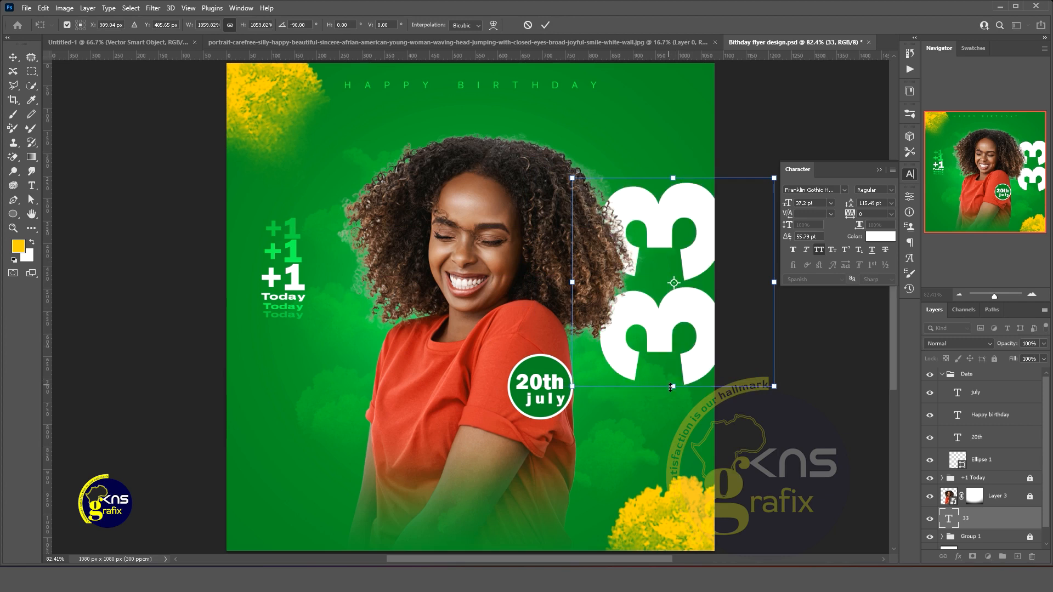
left_click_drag(673, 399, 673, 419)
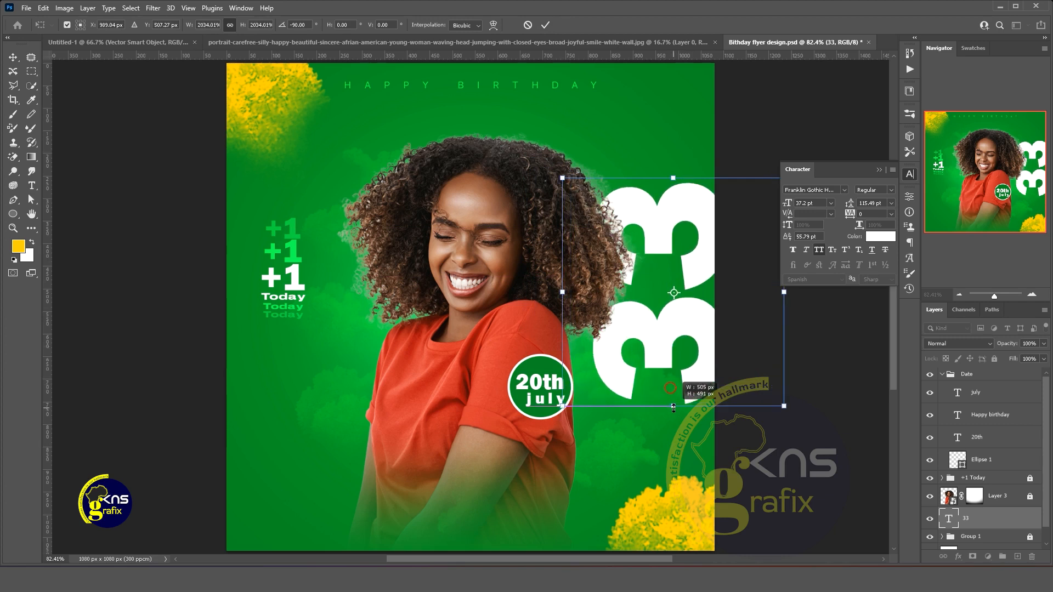
left_click(551, 27)
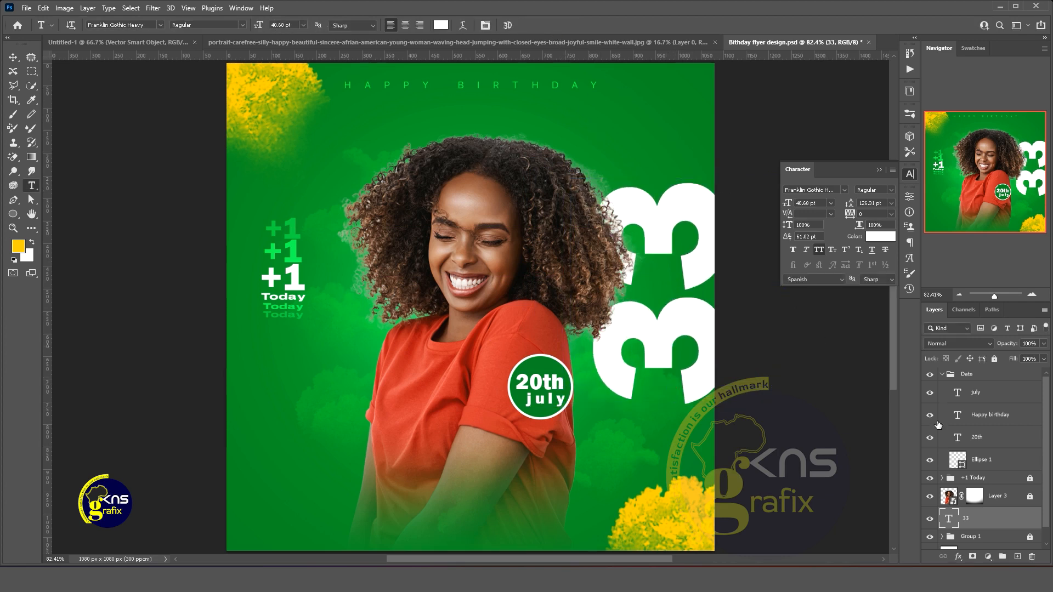
Set the "33" layer's blend mode to Overlay and its opacity to 33%
left_click(961, 344)
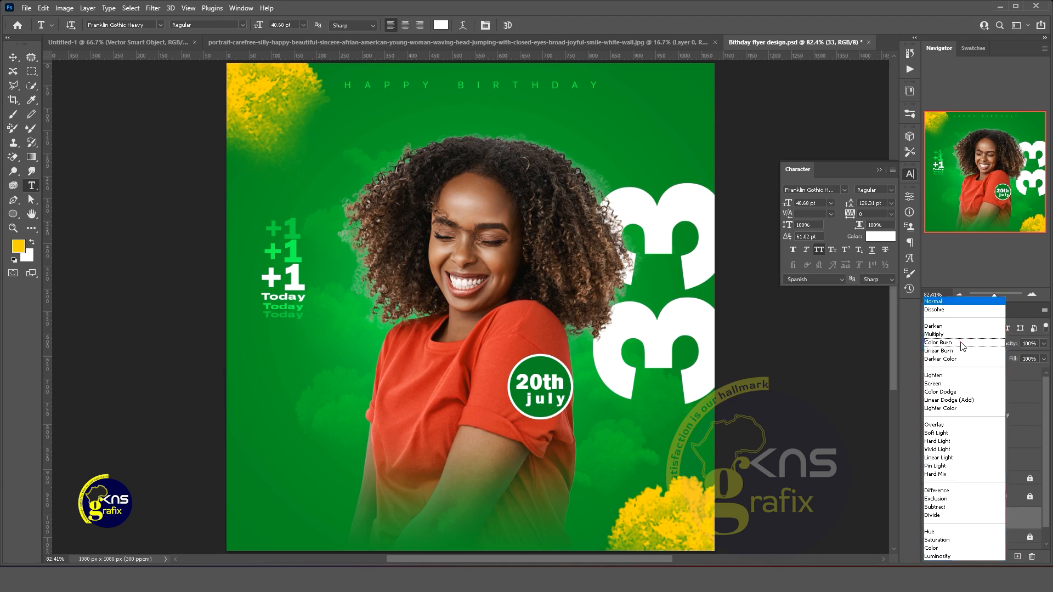
left_click(939, 425)
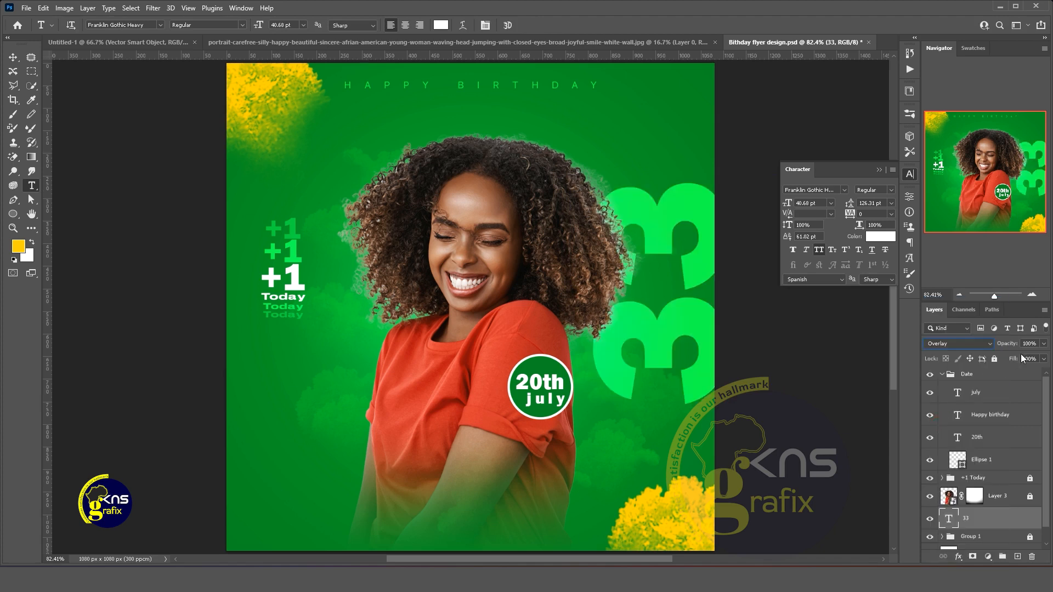
left_click(1044, 344)
left_click_drag(1022, 357, 1017, 358)
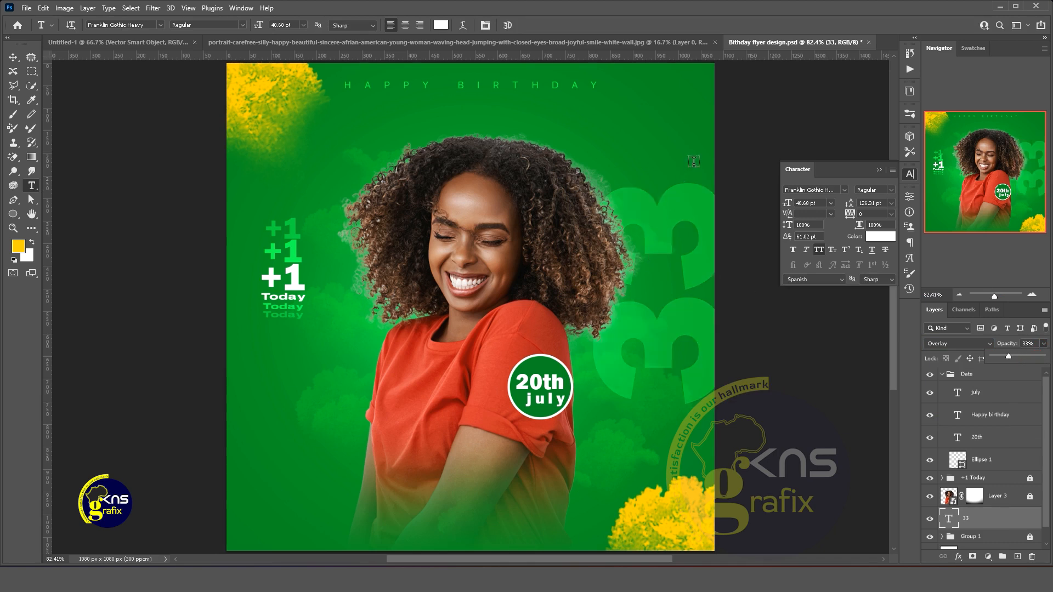
left_click(673, 215)
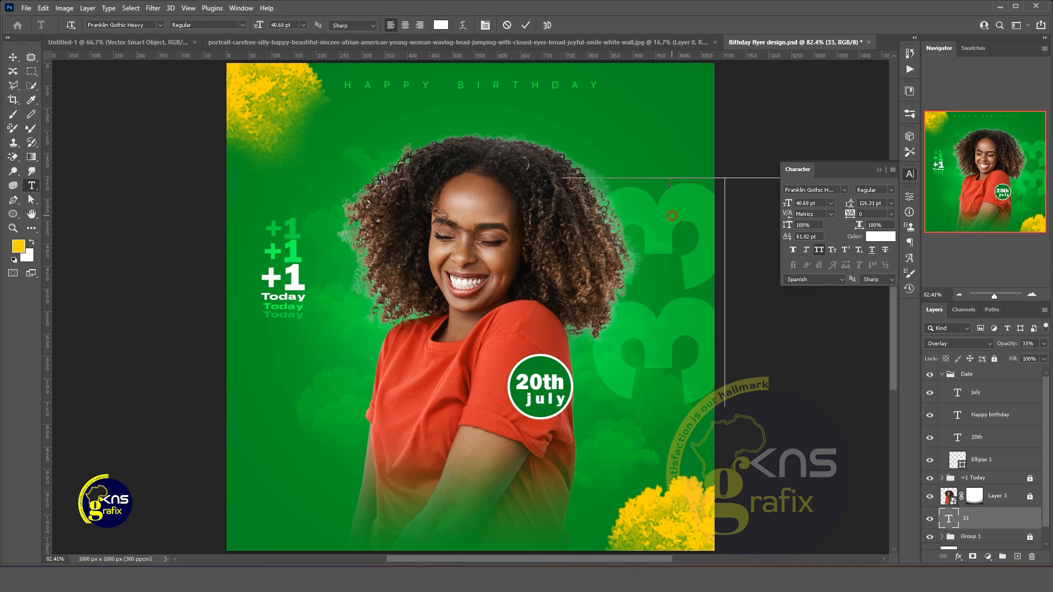
type("y")
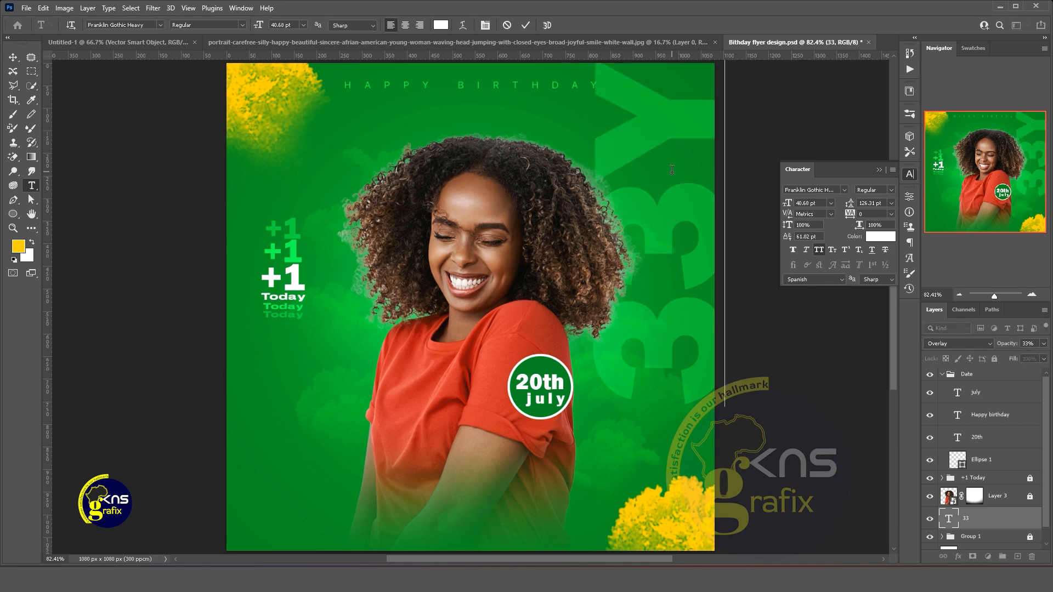
key("BackSpace")
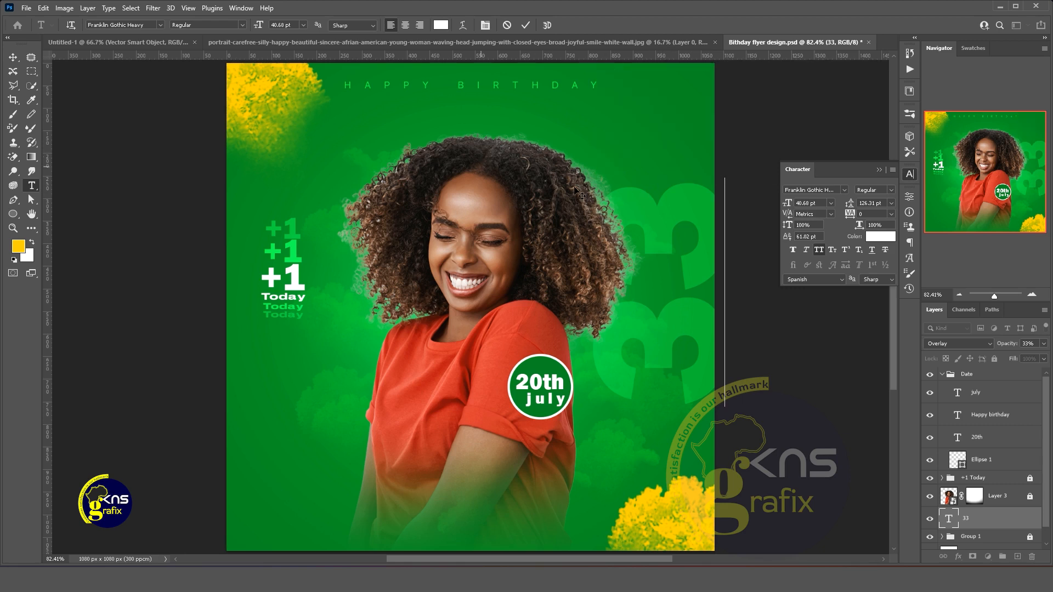
left_click(13, 57)
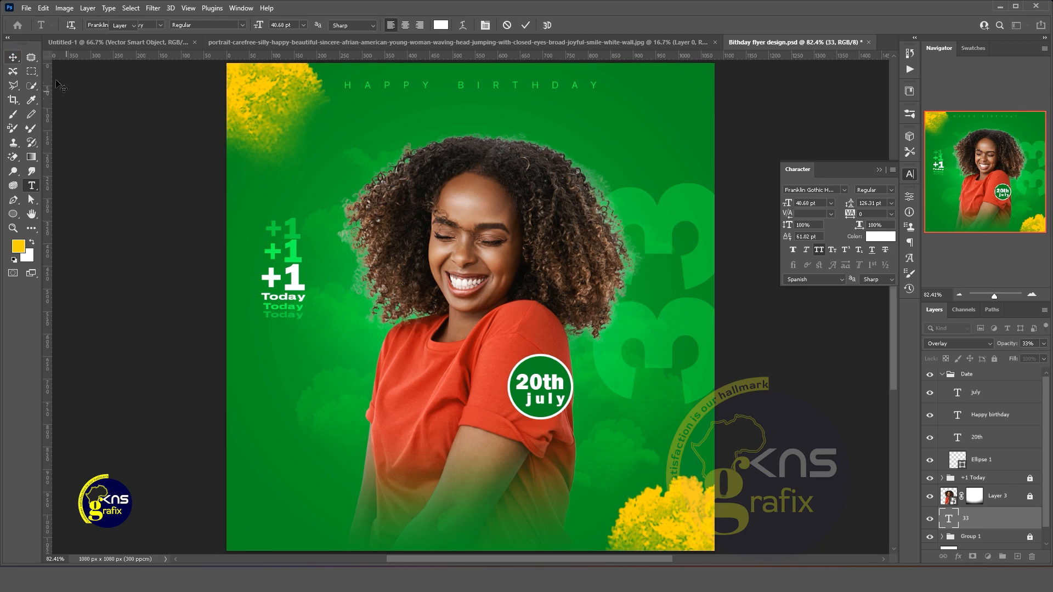
left_click(13, 57)
Add the separate text "YEARS" just above the large "33" beside the woman's hair, in Franklin Gothic Heavy at 2 pt
left_click(32, 189)
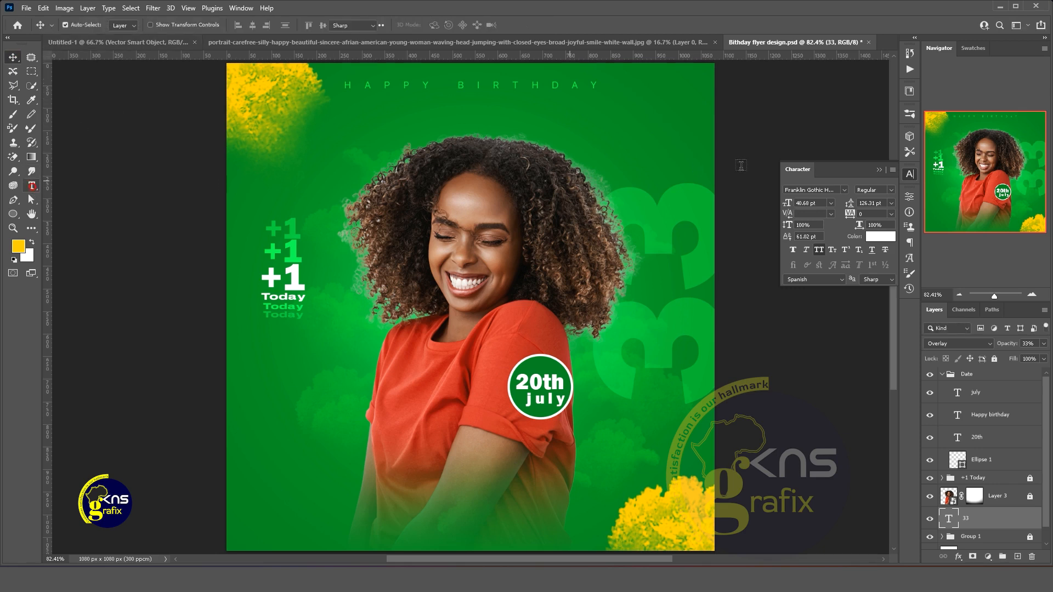
left_click(689, 156)
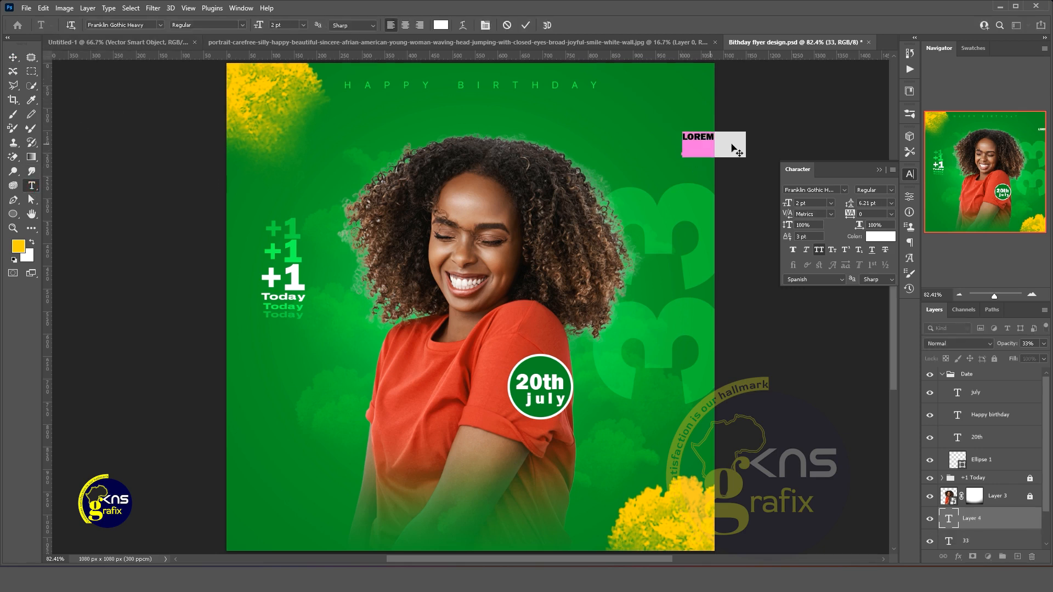
type("YEARS")
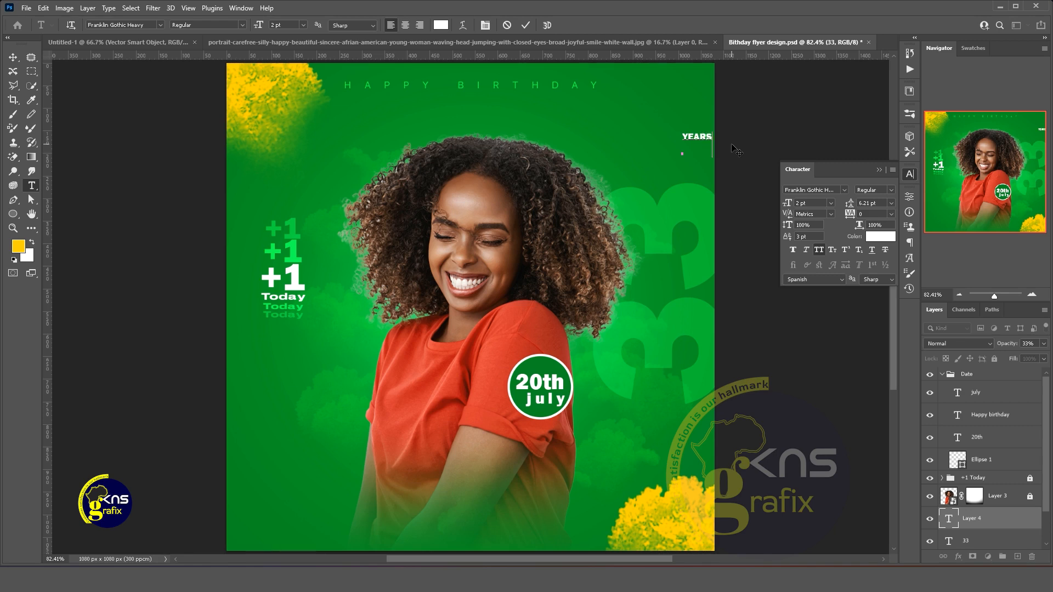
left_click_drag(675, 157, 666, 196)
left_click(527, 25)
Rotate the "YEARS" text 90° counterclockwise, enlarge it to 3.3 pt and place it against the flyer's edge above the "33"
key("ctrl+t")
right_click(663, 171)
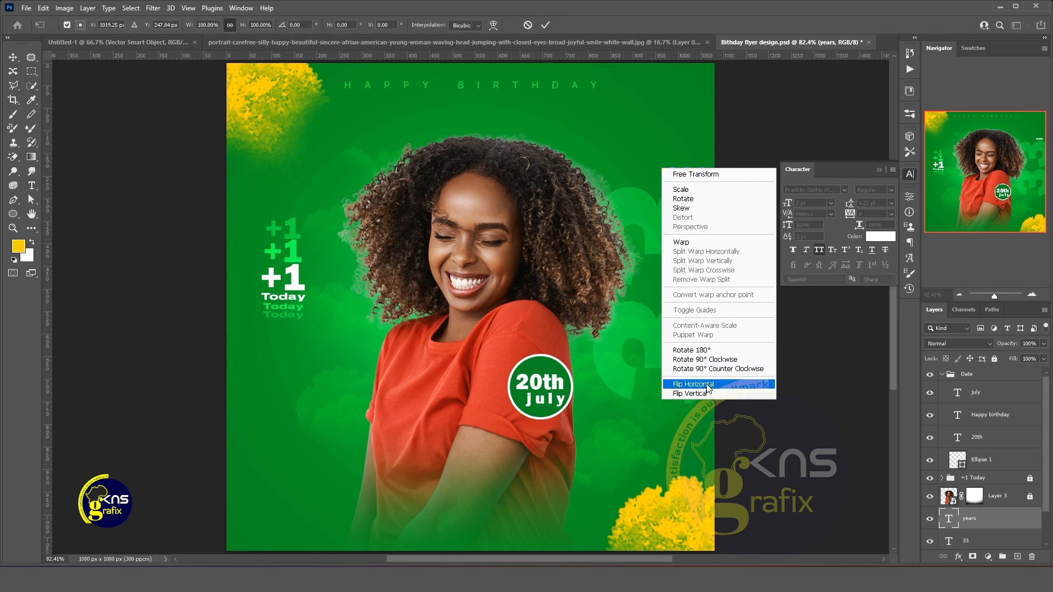
left_click(710, 369)
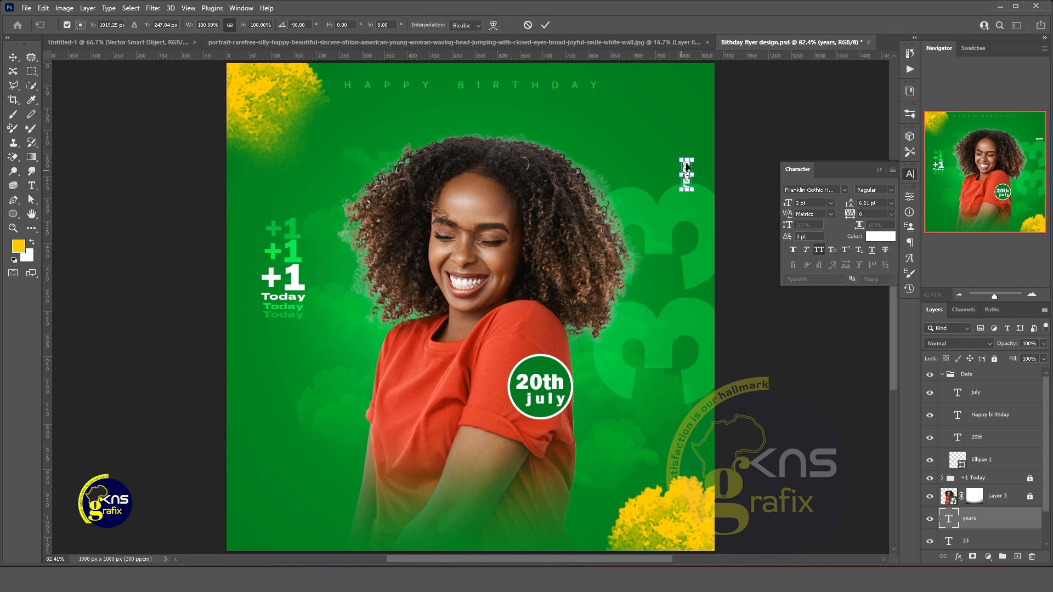
left_click_drag(694, 159, 704, 145)
left_click(546, 25)
Set the "YEARS" layer's blend mode to Overlay and its opacity to 52%
left_click(965, 344)
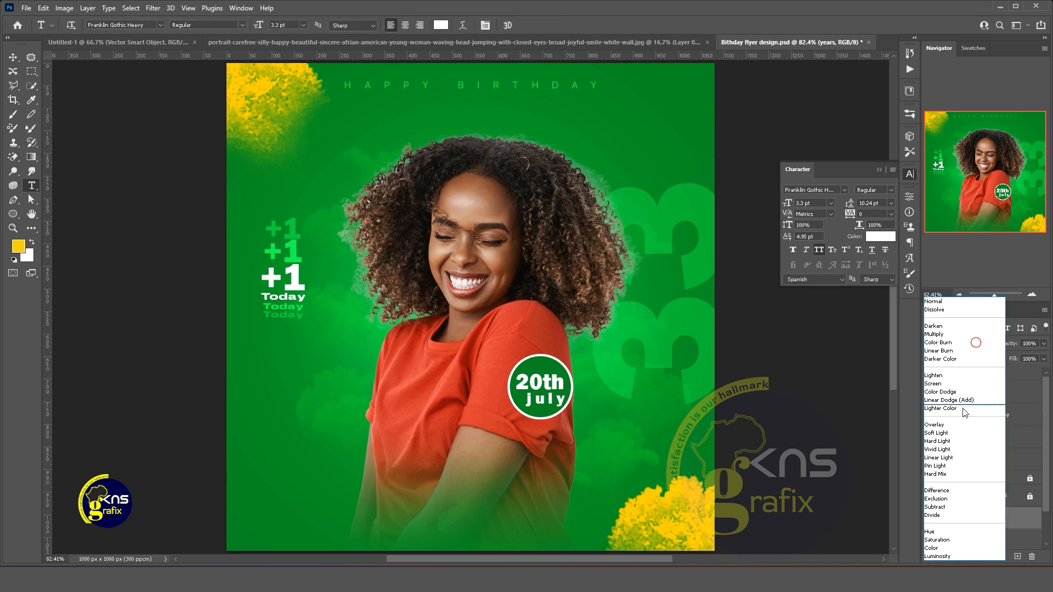
left_click(953, 425)
left_click(1044, 344)
left_click_drag(1040, 355, 1024, 356)
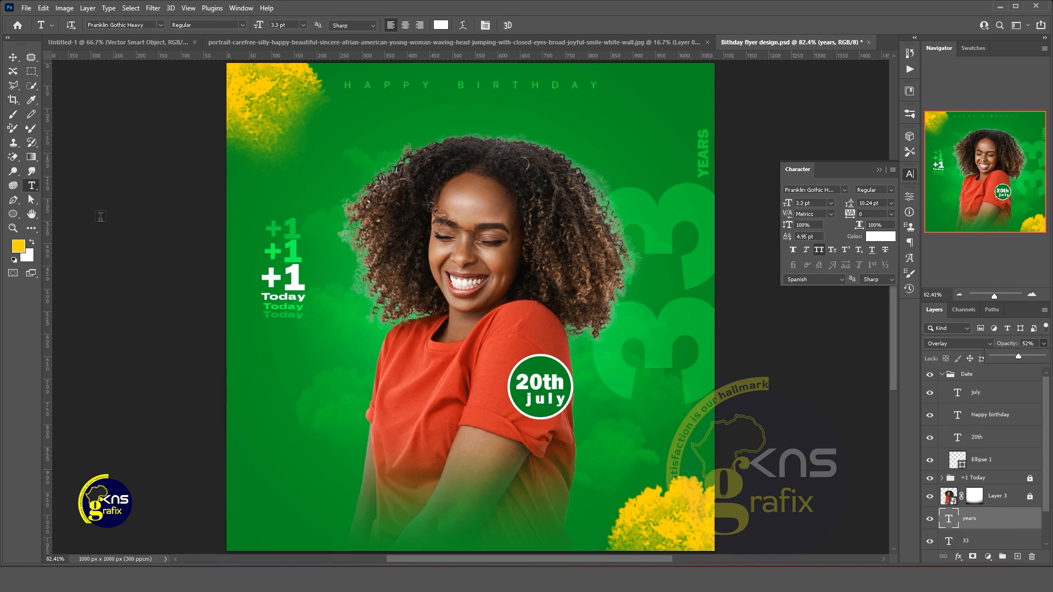
left_click(411, 483)
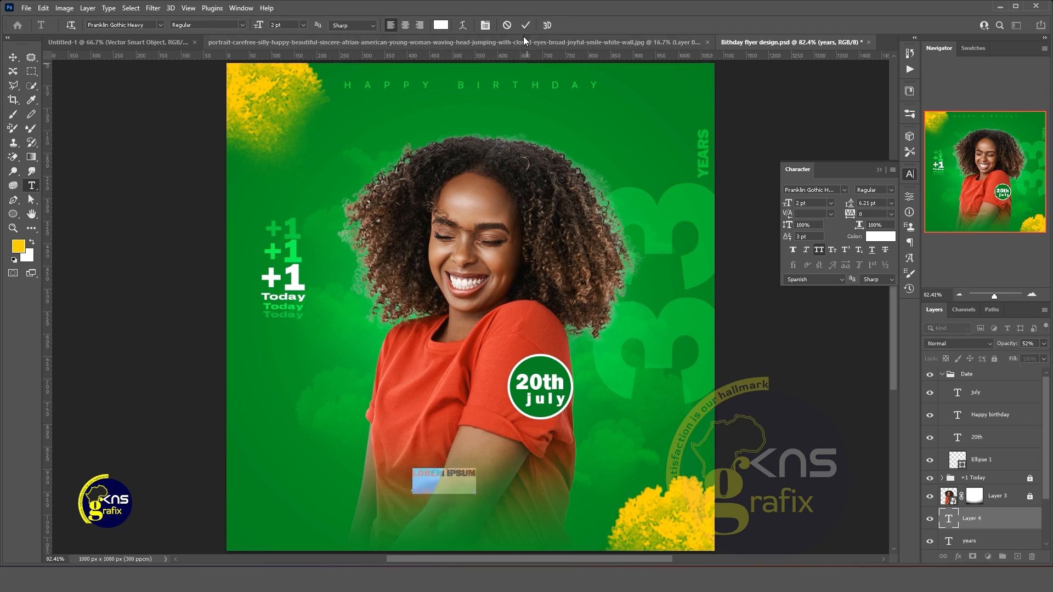
left_click(509, 26)
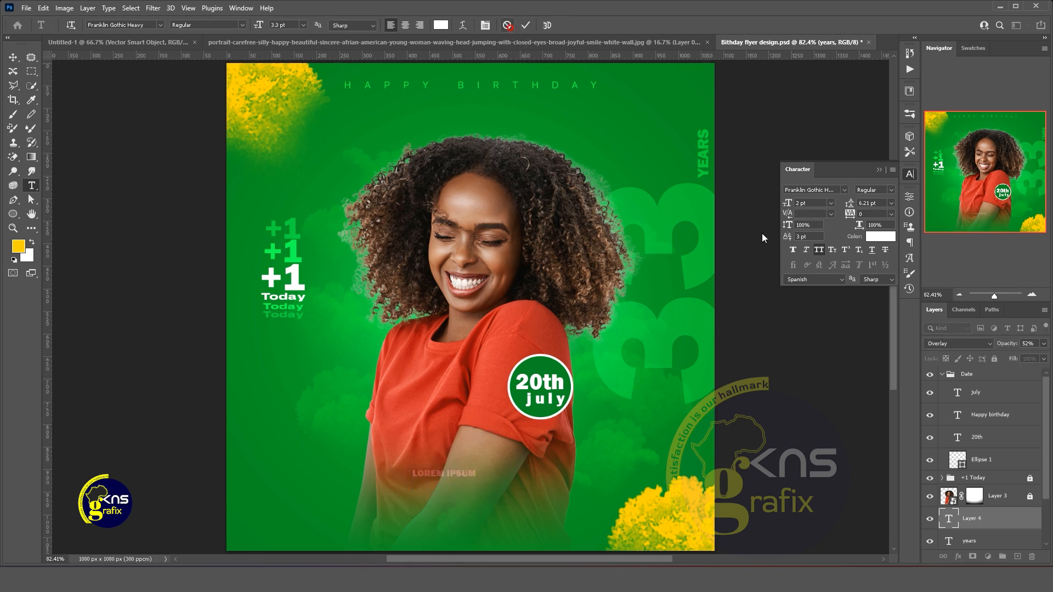
Collapse the Date group and lock it
left_click(943, 375)
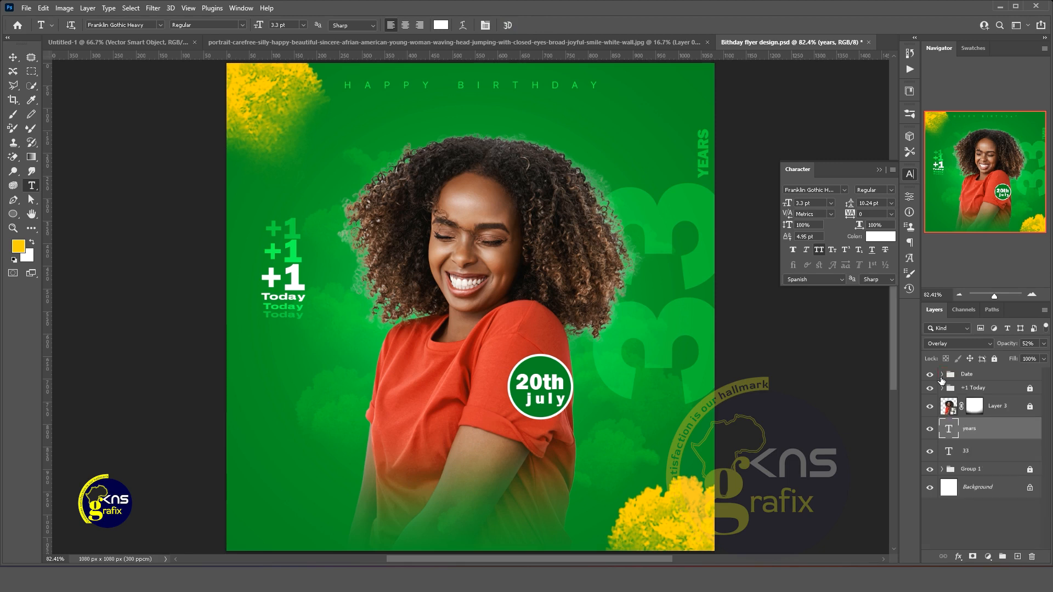
left_click(986, 374)
left_click(994, 359)
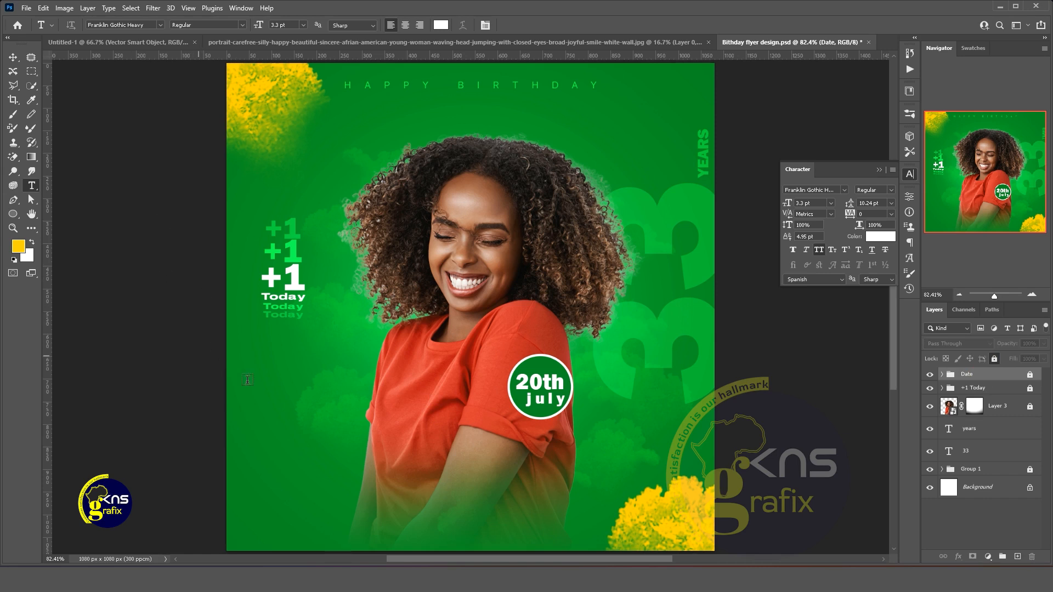
Add the text "Blessed Birthday" over the lower part of the woman's shirt in the Signatrue font at 2 pt
left_click_drag(377, 469, 440, 443)
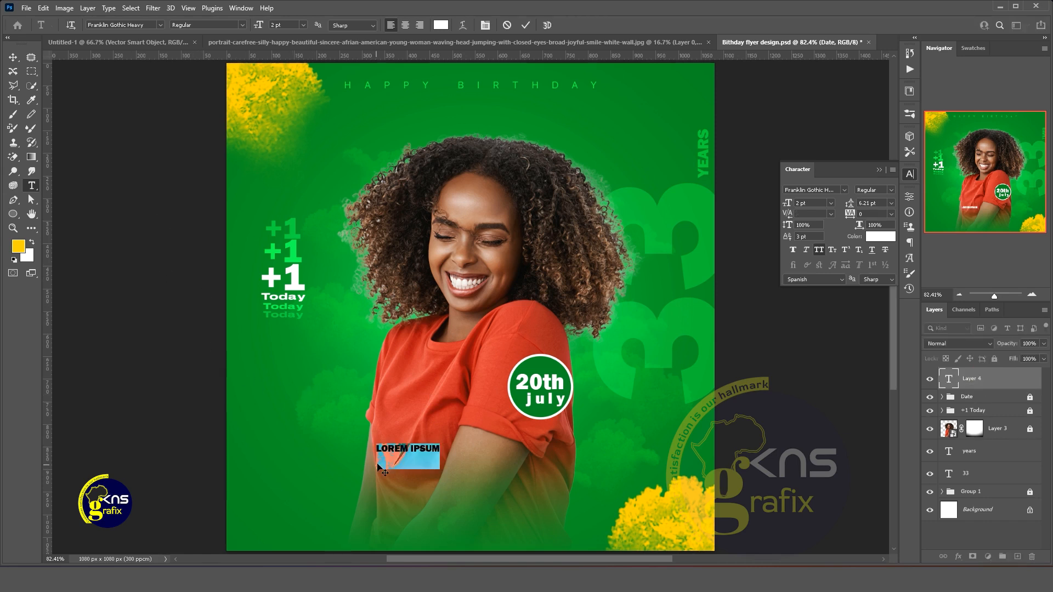
left_click(843, 189)
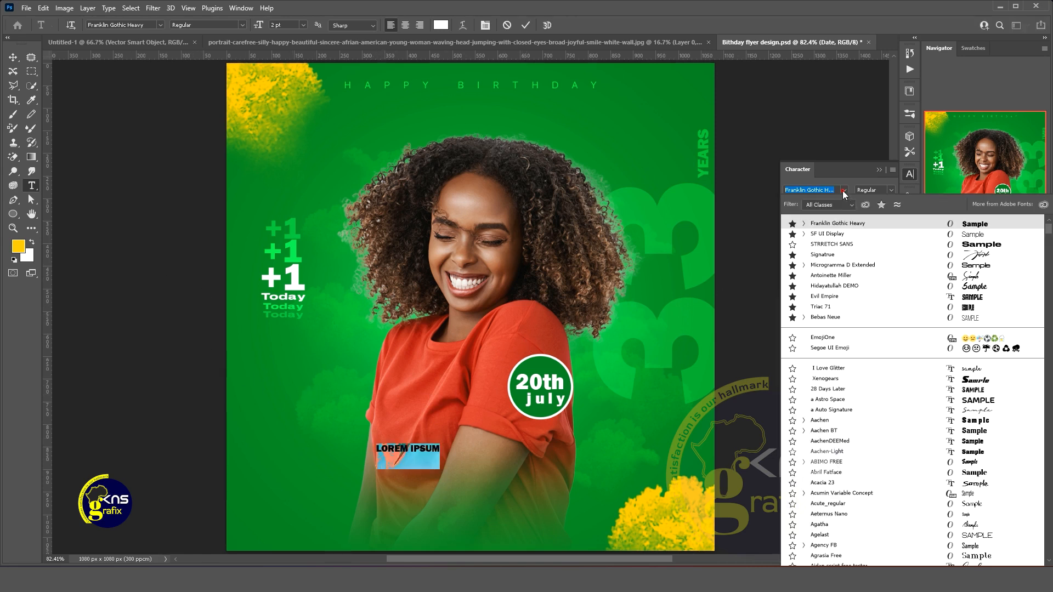
left_click(848, 257)
left_click(818, 249)
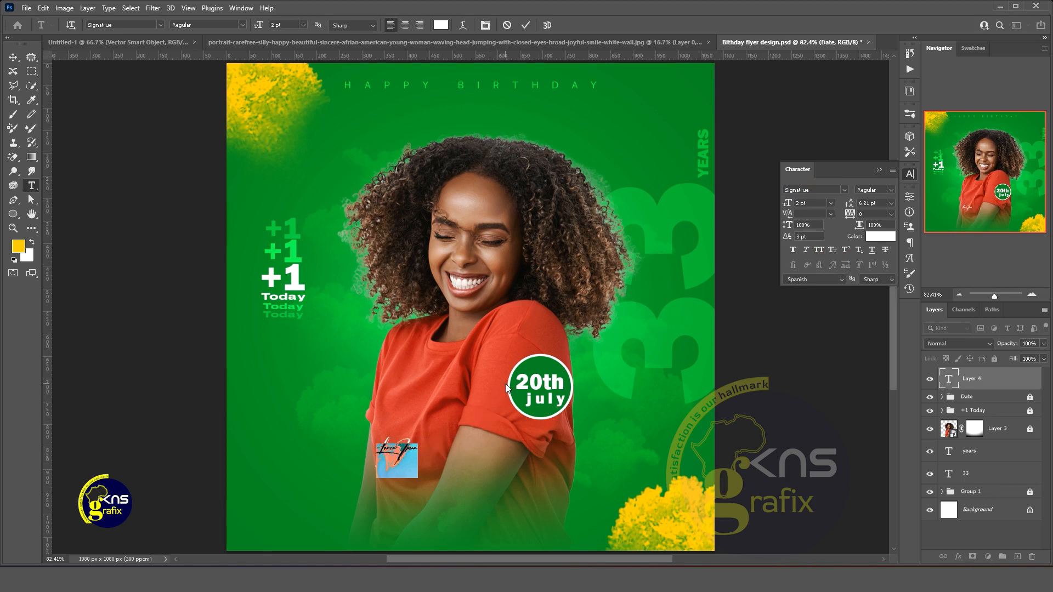
type("B")
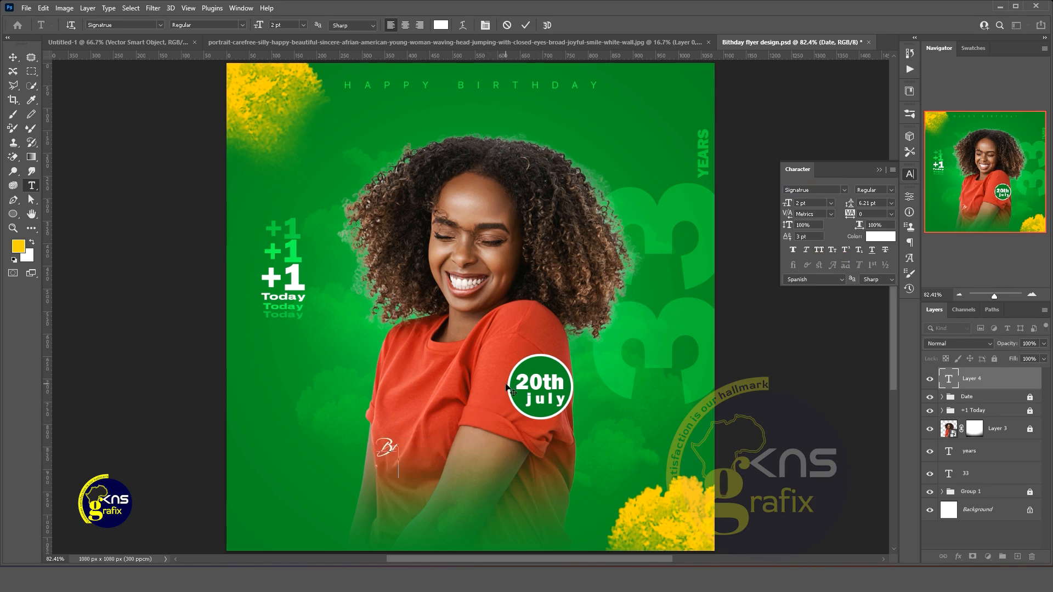
type("lessed Birthday")
left_click(527, 24)
Scale the "Blessed Birthday" text up to about 304% and position it across the woman's body below the date badge
key("ctrl+t")
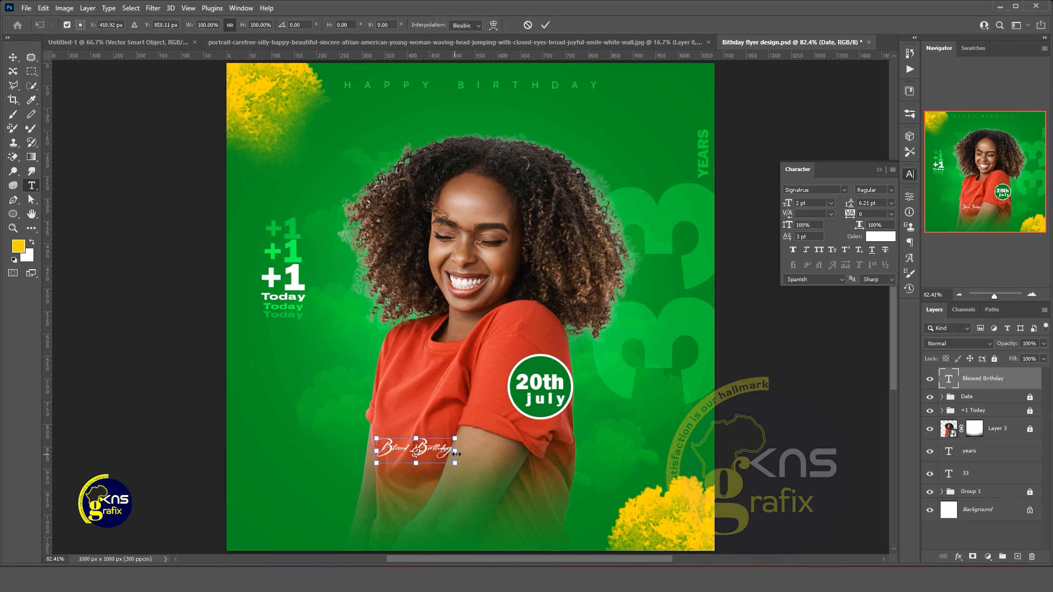
left_click_drag(456, 450, 616, 442)
left_click_drag(521, 453, 500, 469)
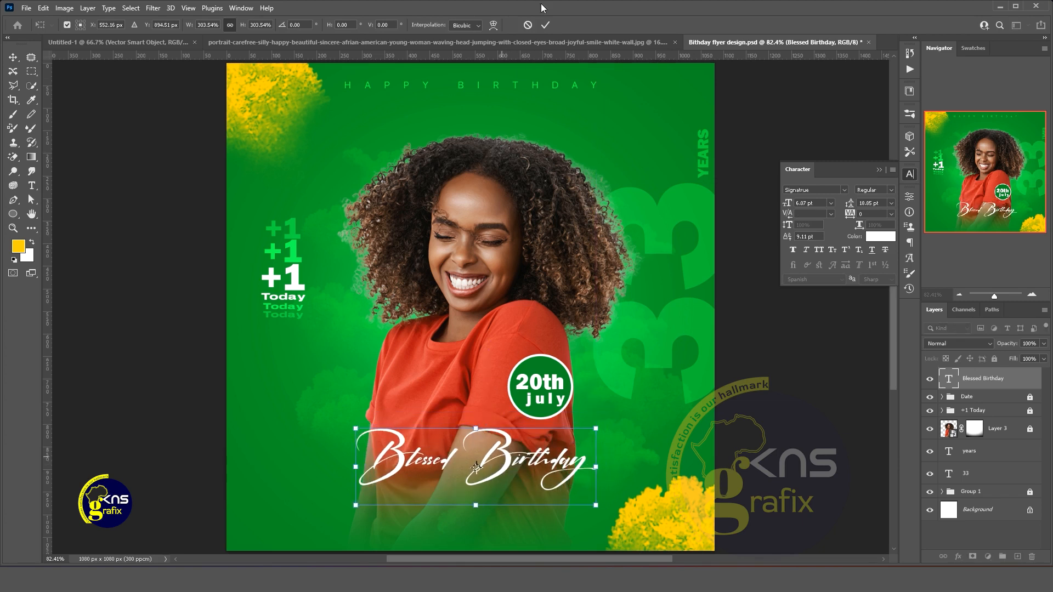
left_click(545, 25)
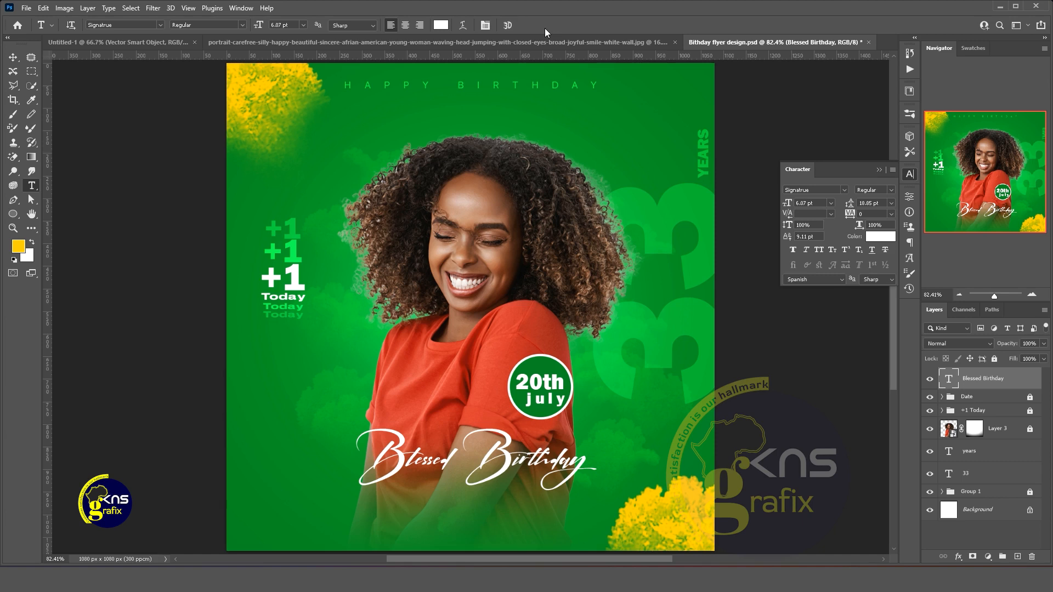
Centre the "Blessed Birthday" text horizontally on the canvas
key("a")
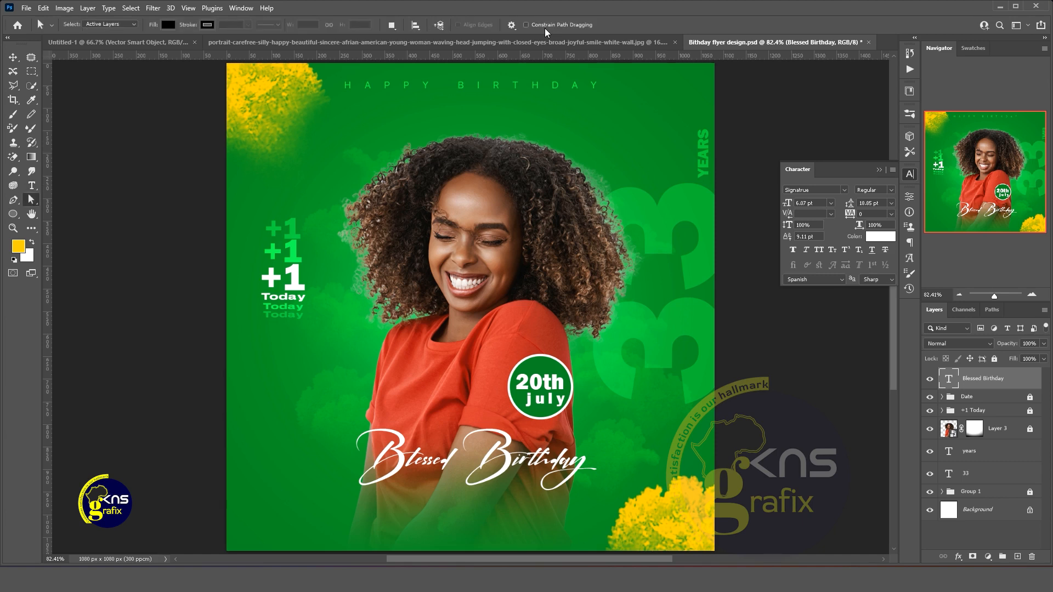
key("ctrl+a")
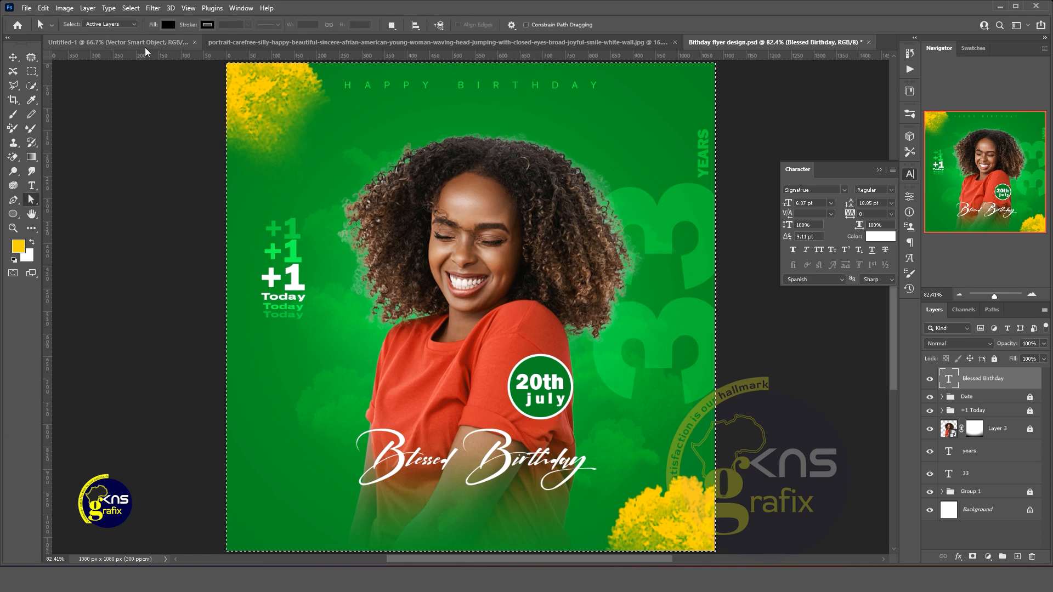
key("v")
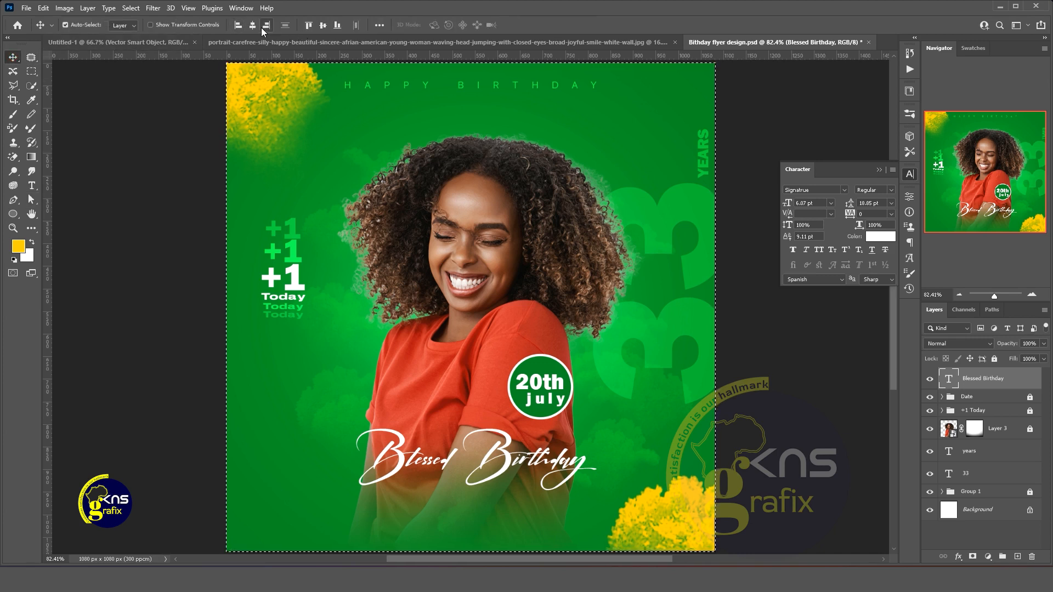
left_click(253, 27)
key("ctrl+d")
key("ctrl")
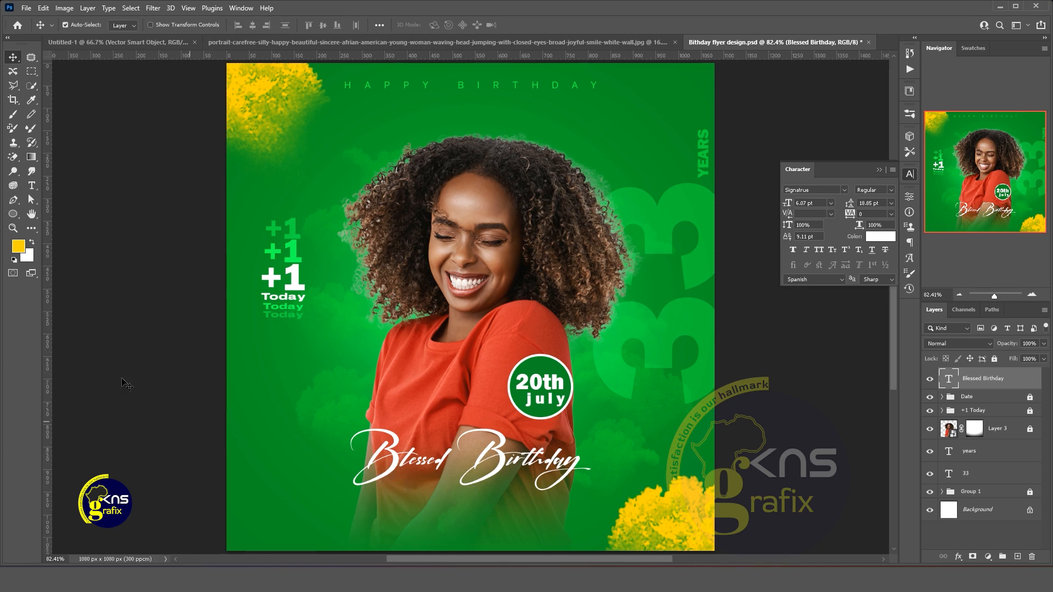
Lock the "Blessed Birthday" text layer
left_click(31, 186)
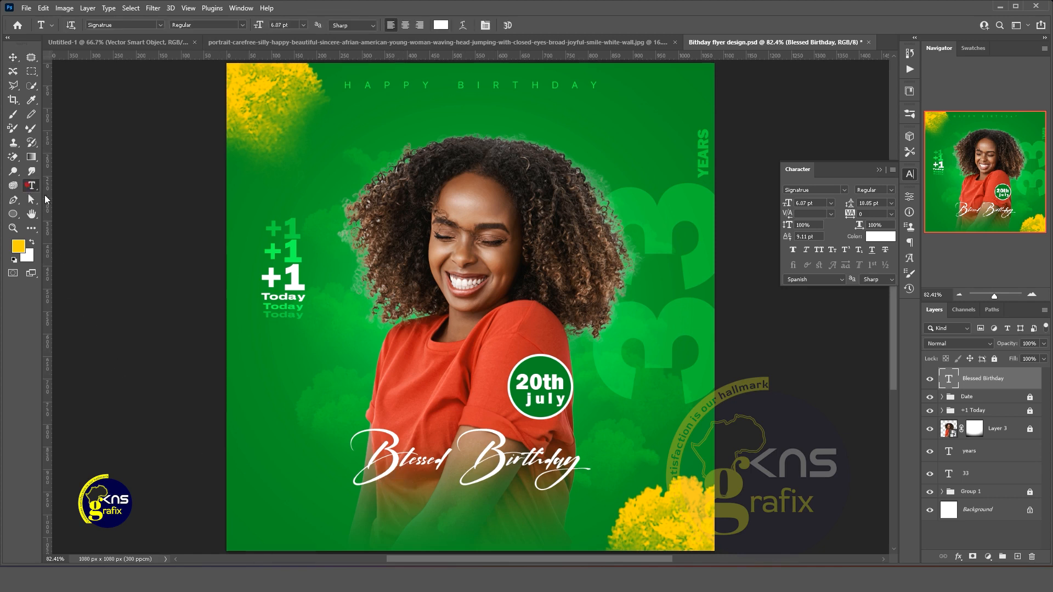
left_click(423, 494)
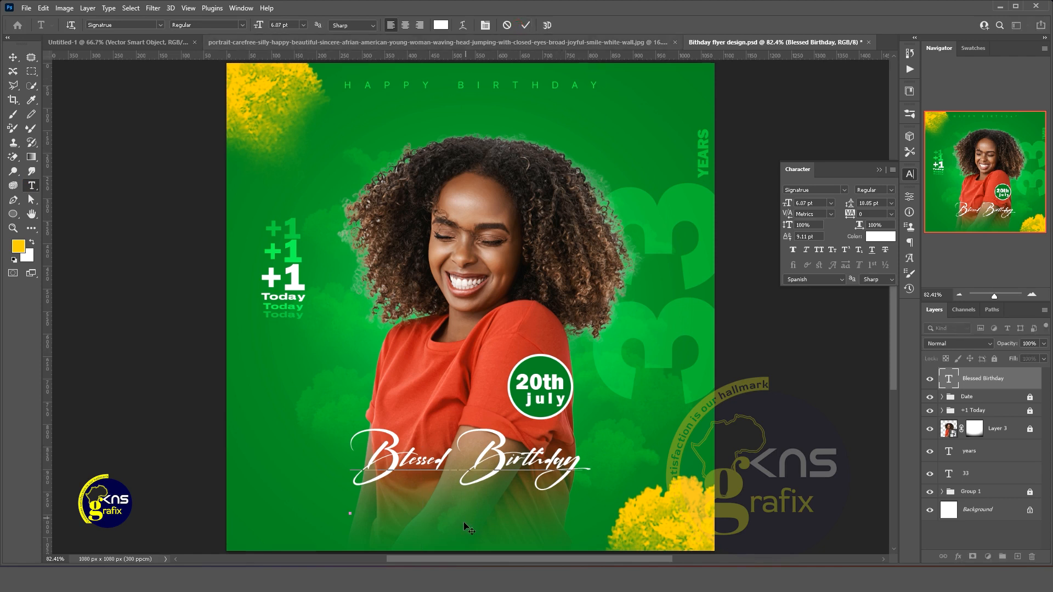
left_click(525, 26)
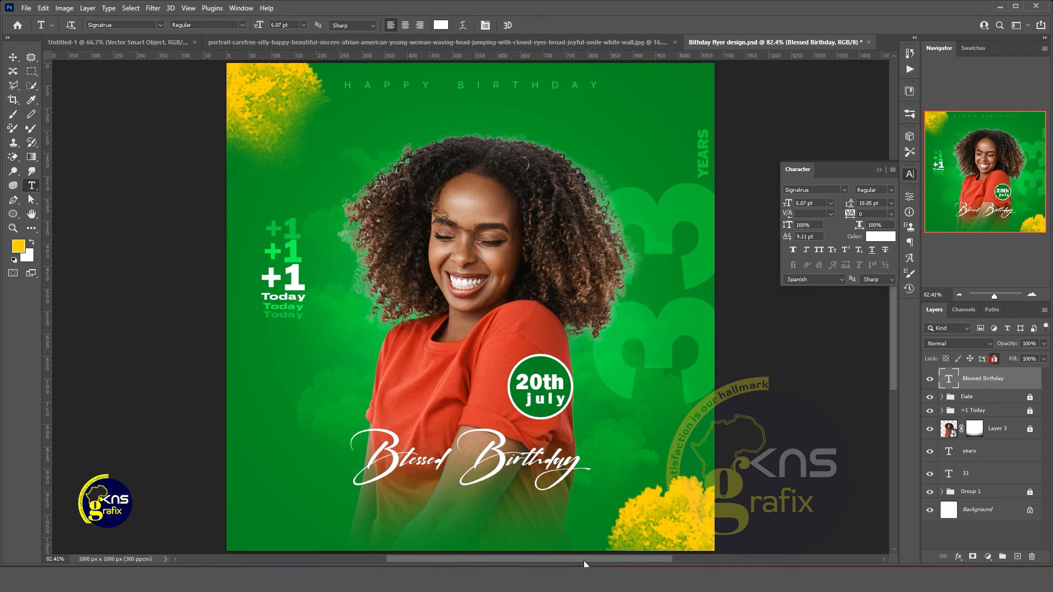
left_click(994, 359)
Add the celebrant's name as separate text below "Blessed Birthday" in Franklin Gothic Heavy at 2 pt
left_click_drag(421, 486, 464, 522)
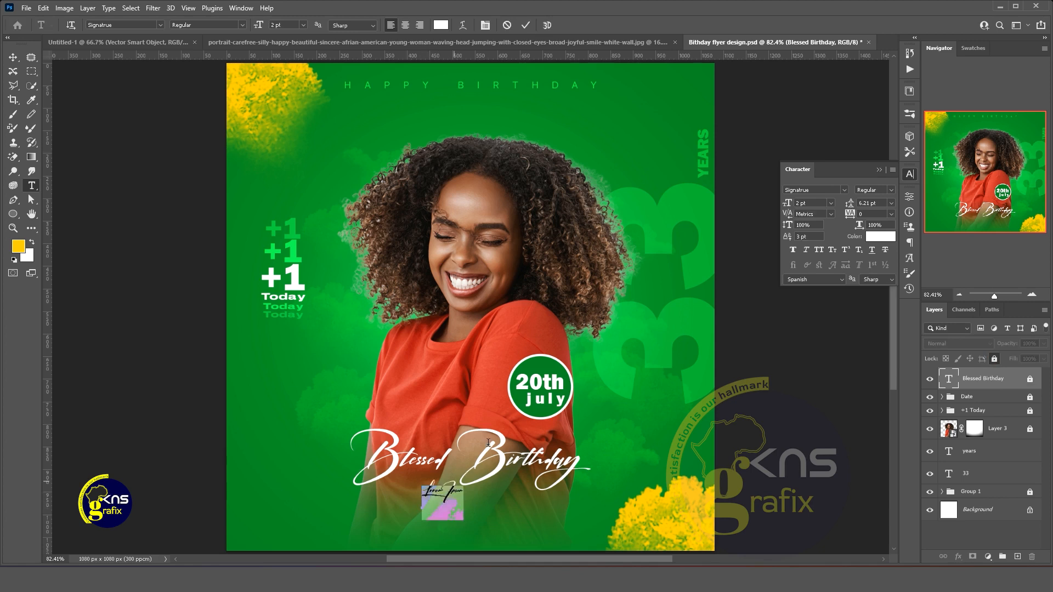
left_click(844, 189)
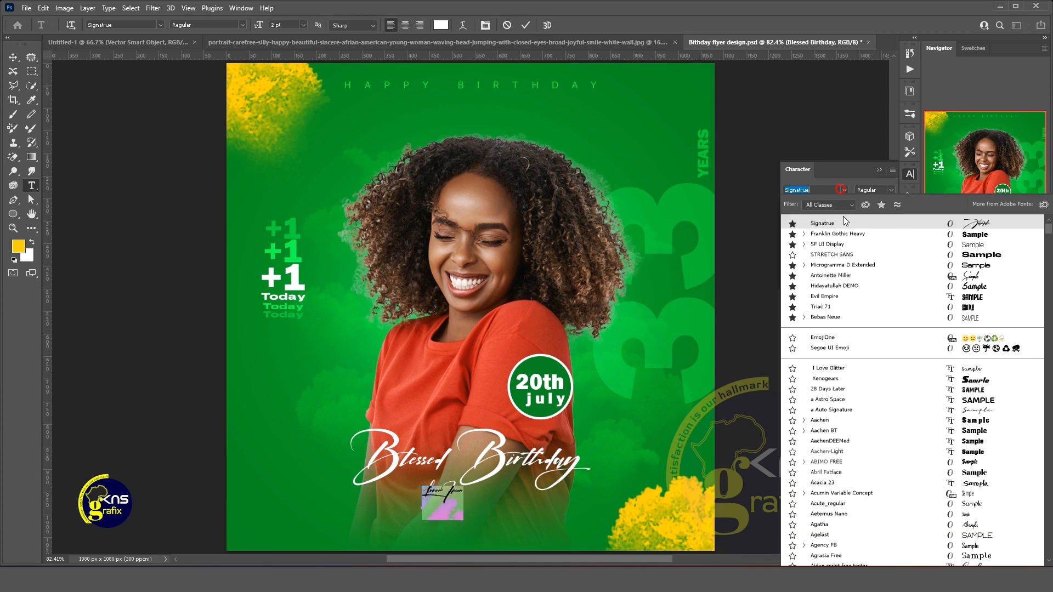
left_click(845, 235)
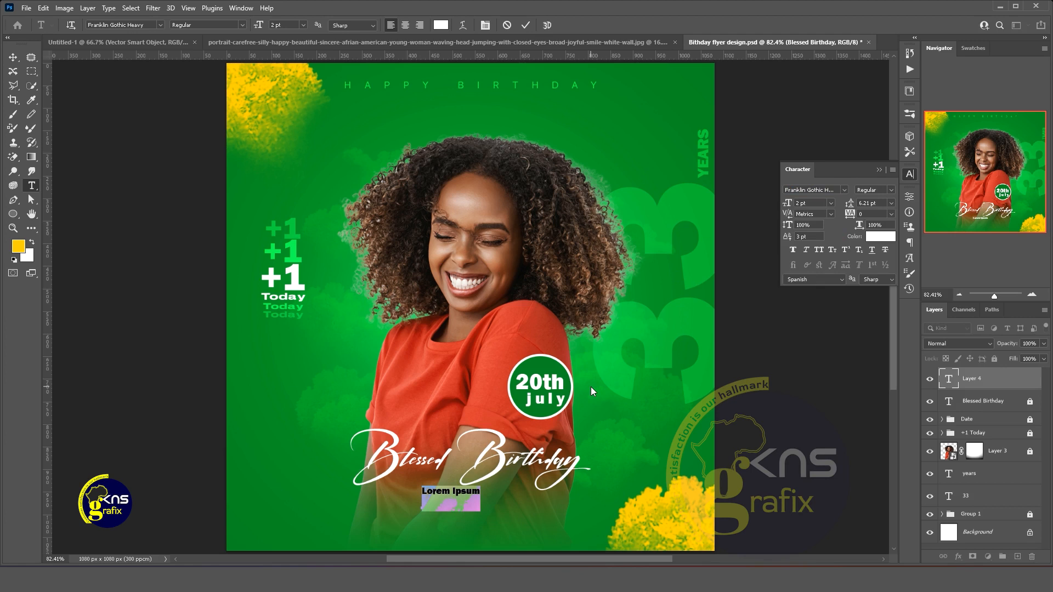
type("Nana")
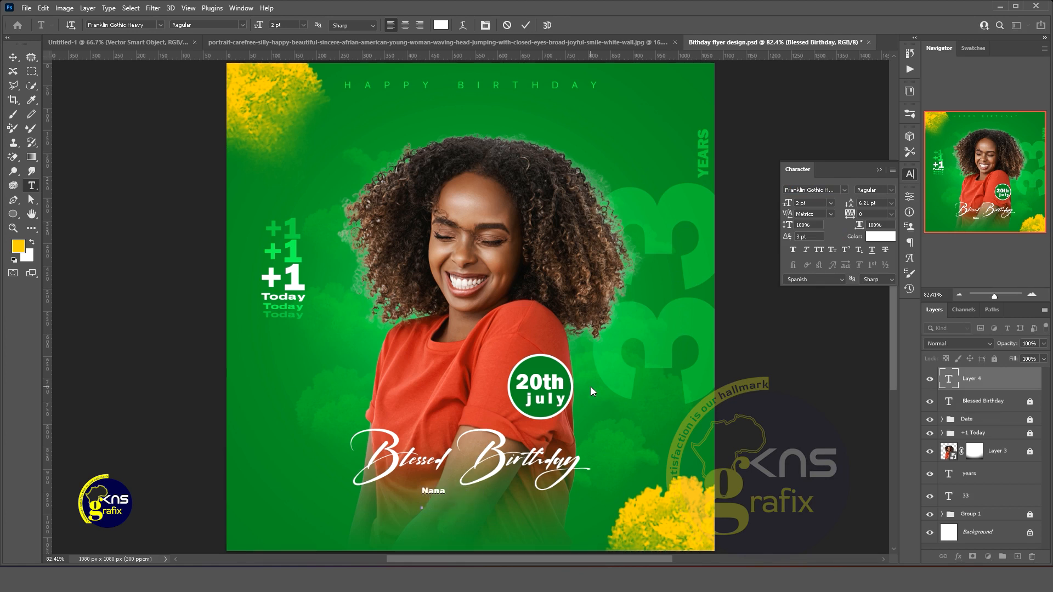
type(" Esi")
left_click(526, 24)
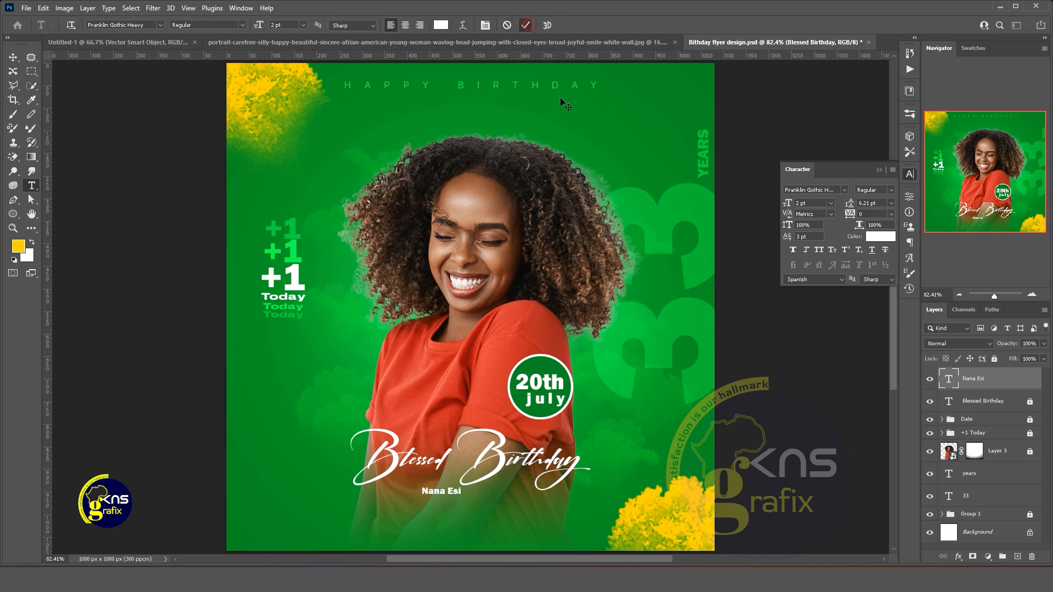
Scale the celebrant's name up to about 190% and shift it beneath the start of the word "Birthday"
key("ctrl+t")
left_click_drag(462, 497, 517, 506)
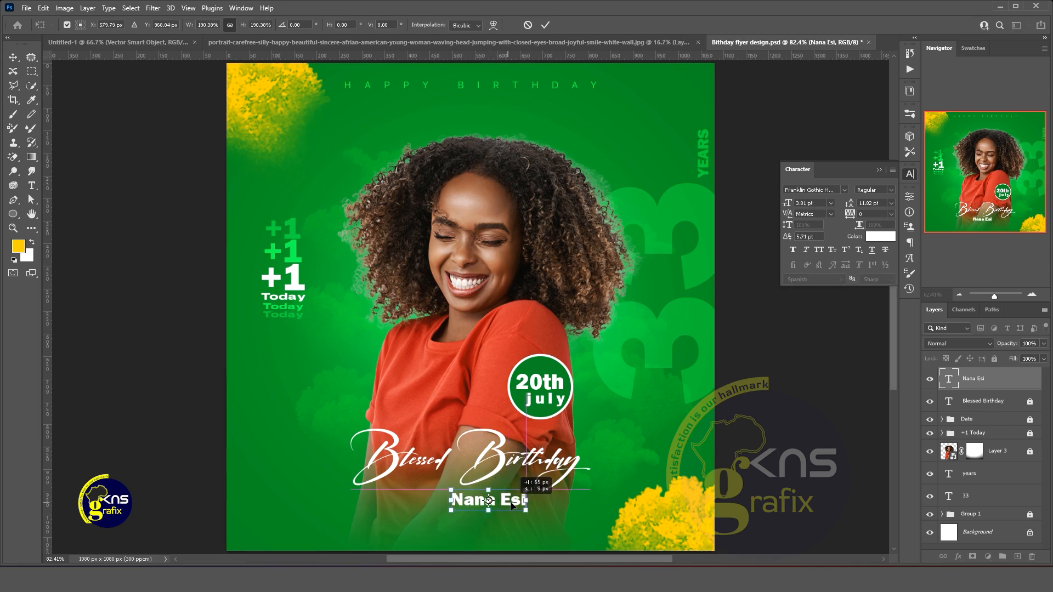
left_click(545, 25)
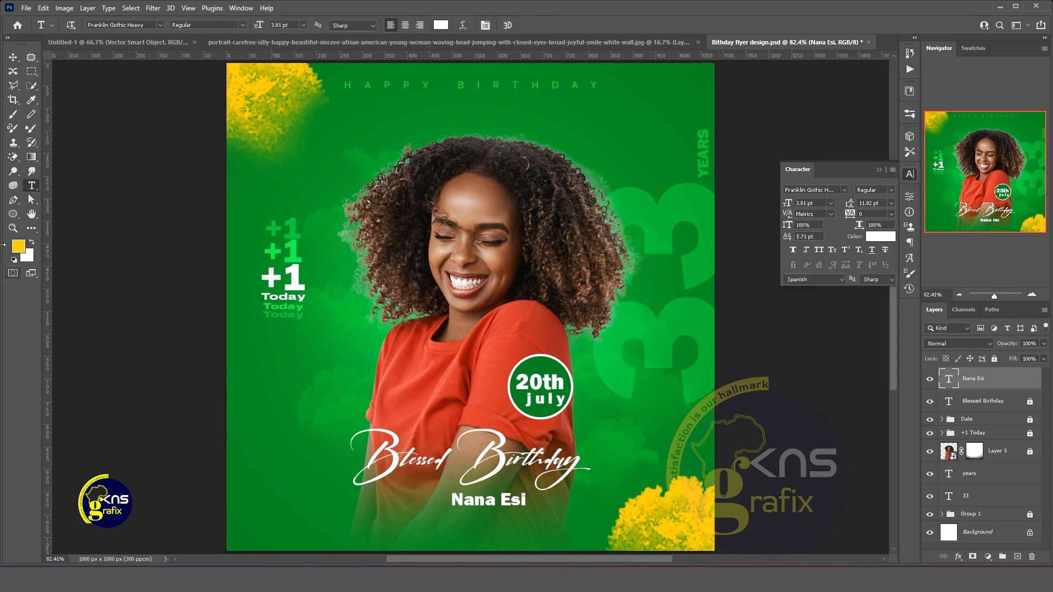
Draw a small circle about 24 px across just before the celebrant's name
left_click(13, 214)
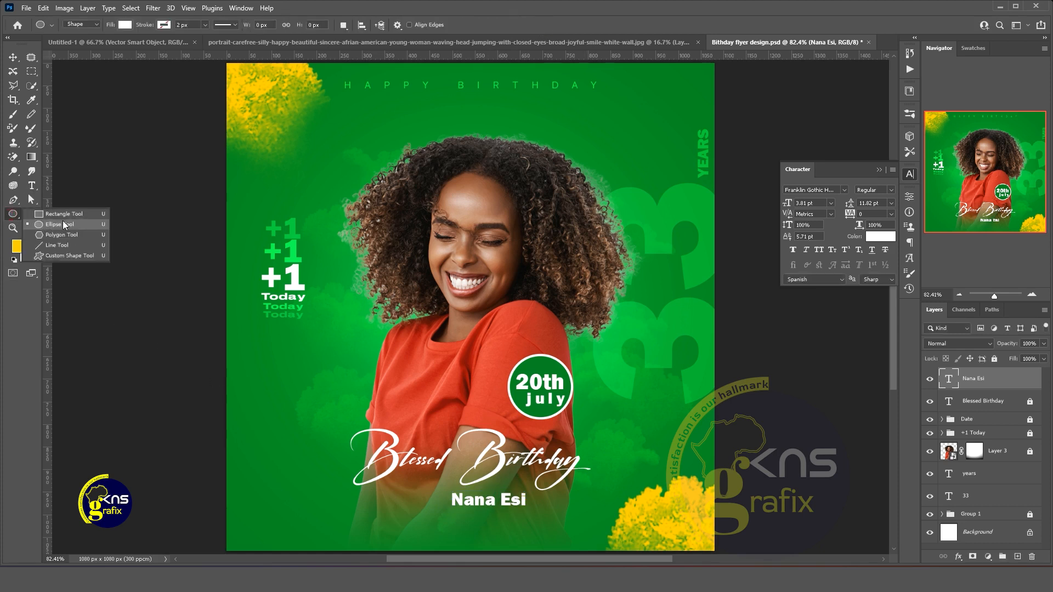
left_click(65, 224)
left_click_drag(432, 497, 447, 505)
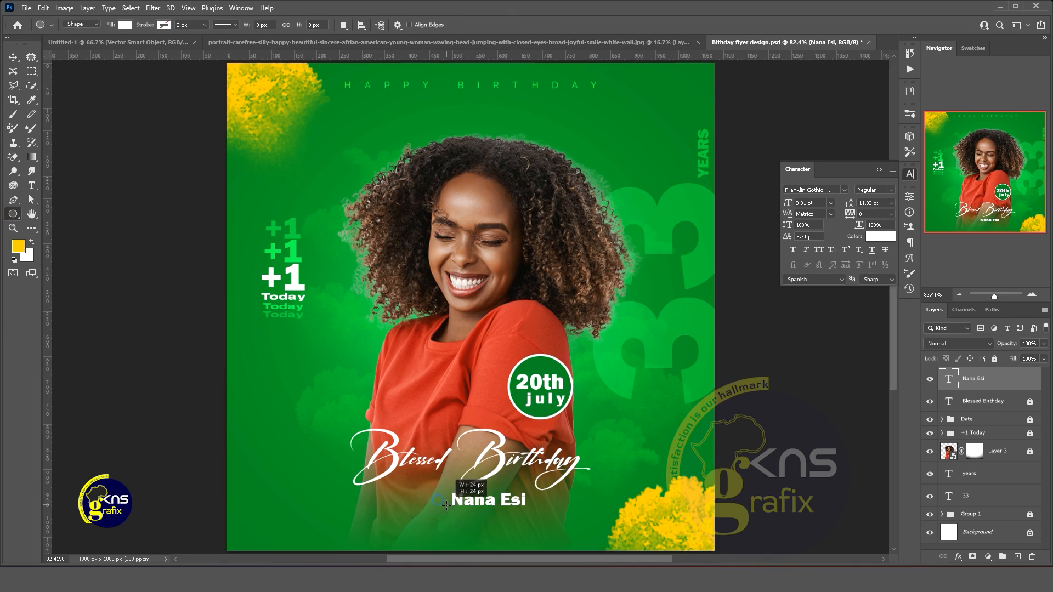
left_click(12, 59)
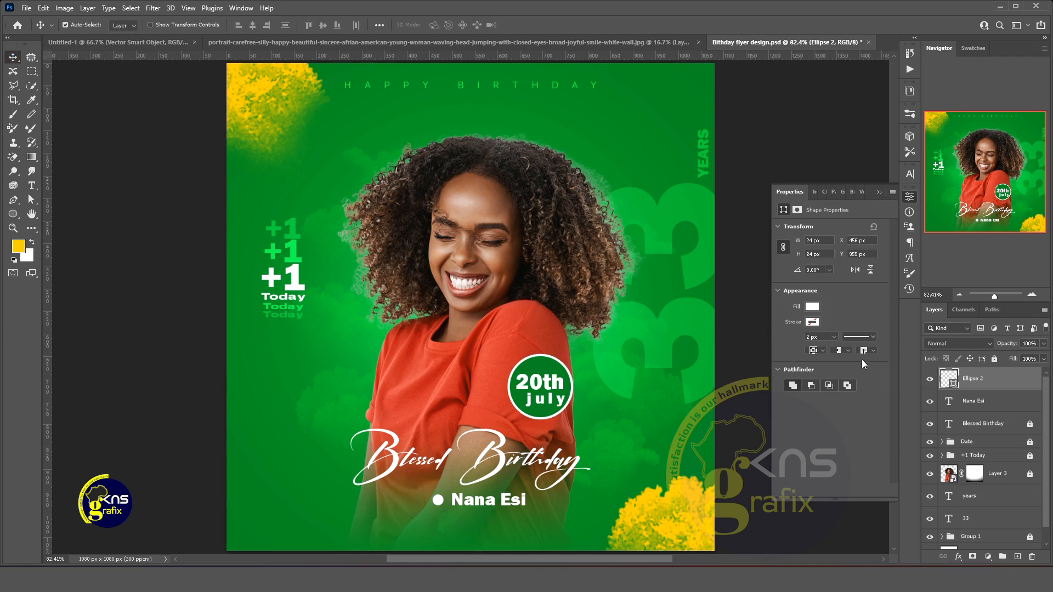
Give the small circle a yellow stroke and remove its fill
left_click(812, 322)
left_click(808, 344)
left_click(814, 380)
left_click(812, 307)
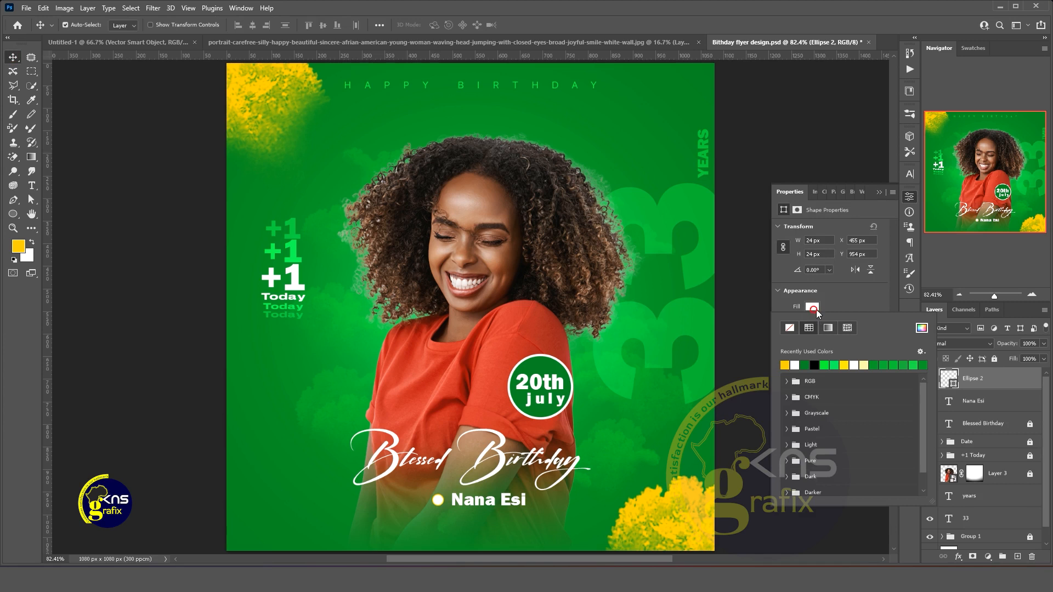
left_click(789, 327)
left_click(992, 383)
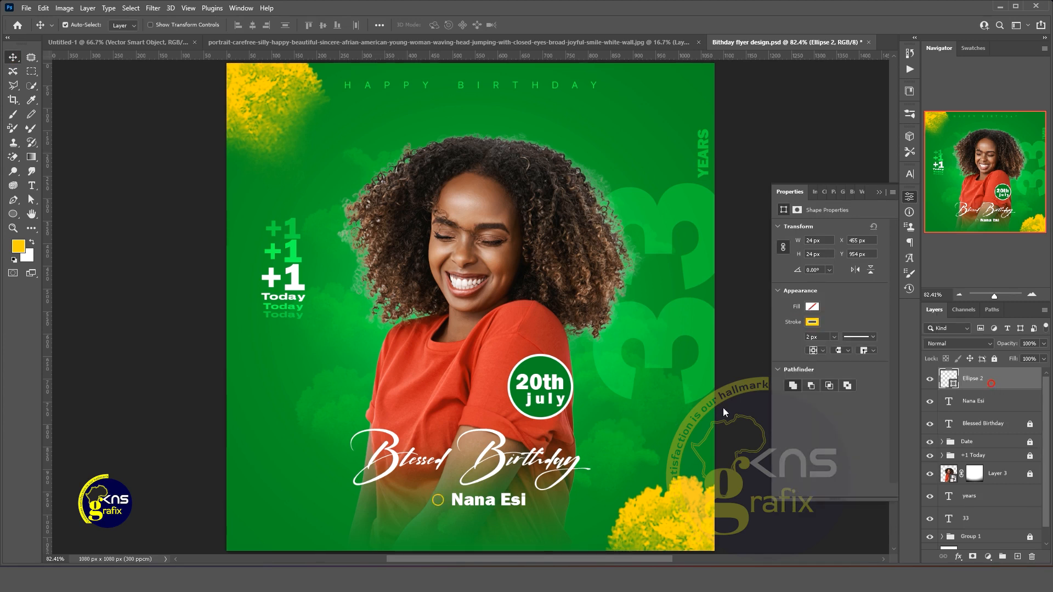
Draw a thin rectangle about 485 px wide and 3 px high from the flyer's edge to the small circle, nudging it 2 px down
left_click(13, 214)
left_click(48, 214)
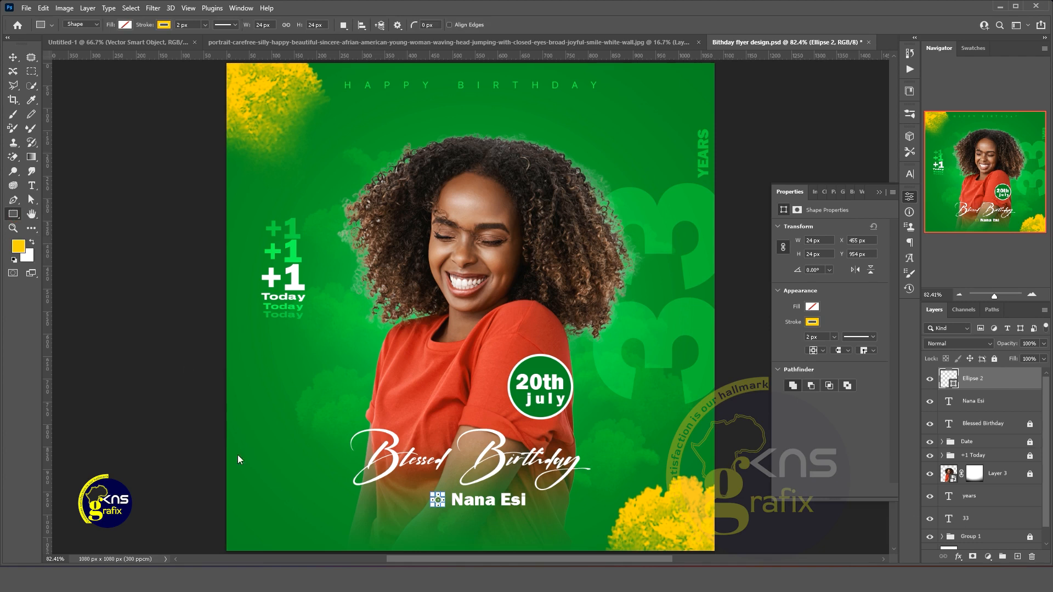
left_click_drag(212, 498, 431, 499)
key("v")
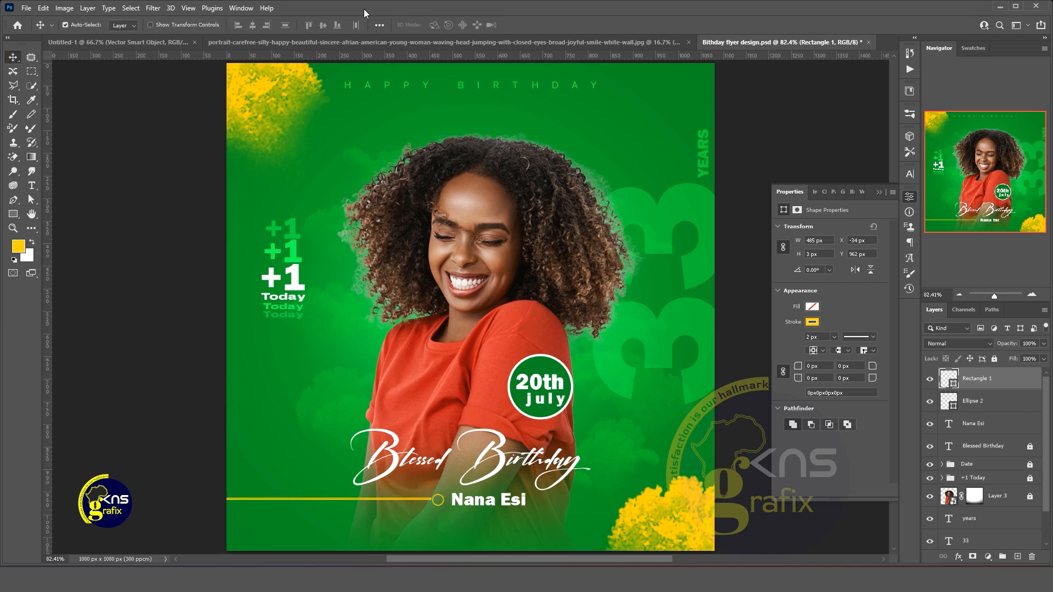
key("Down")
key("Down")
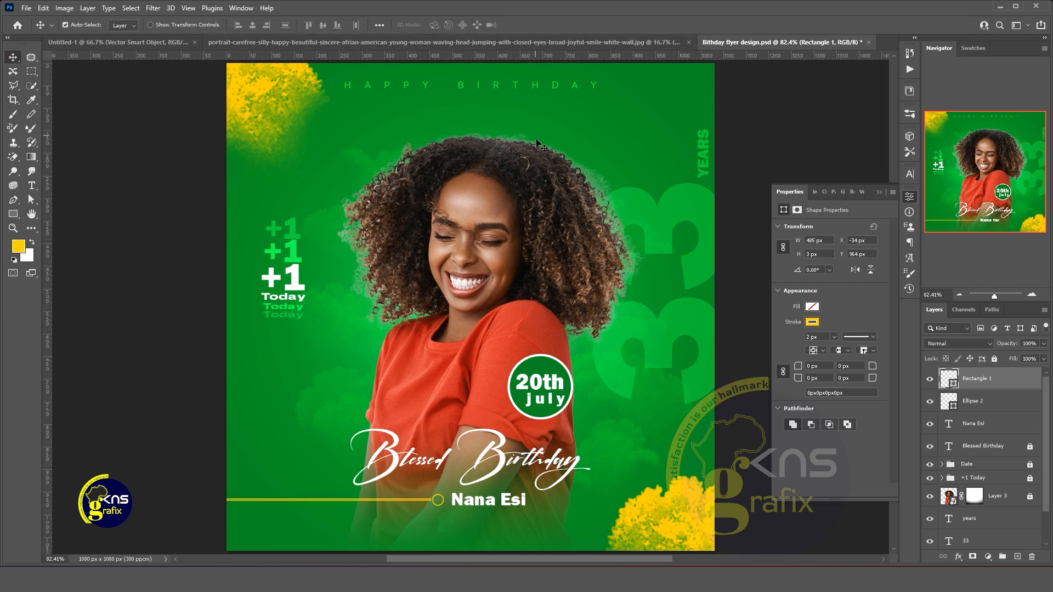
Give the thin line before the circle a yellow fill and remove its stroke
left_click(812, 307)
left_click(785, 364)
left_click(848, 308)
left_click(812, 322)
left_click(791, 343)
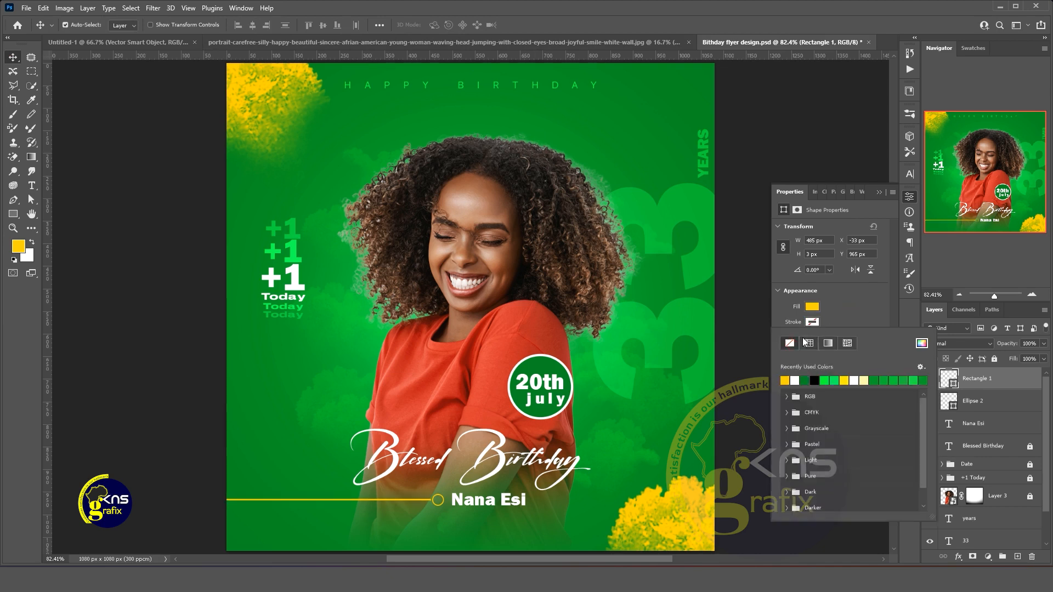
left_click(442, 508)
left_click(442, 507)
left_click(979, 380)
key("ctrl+j")
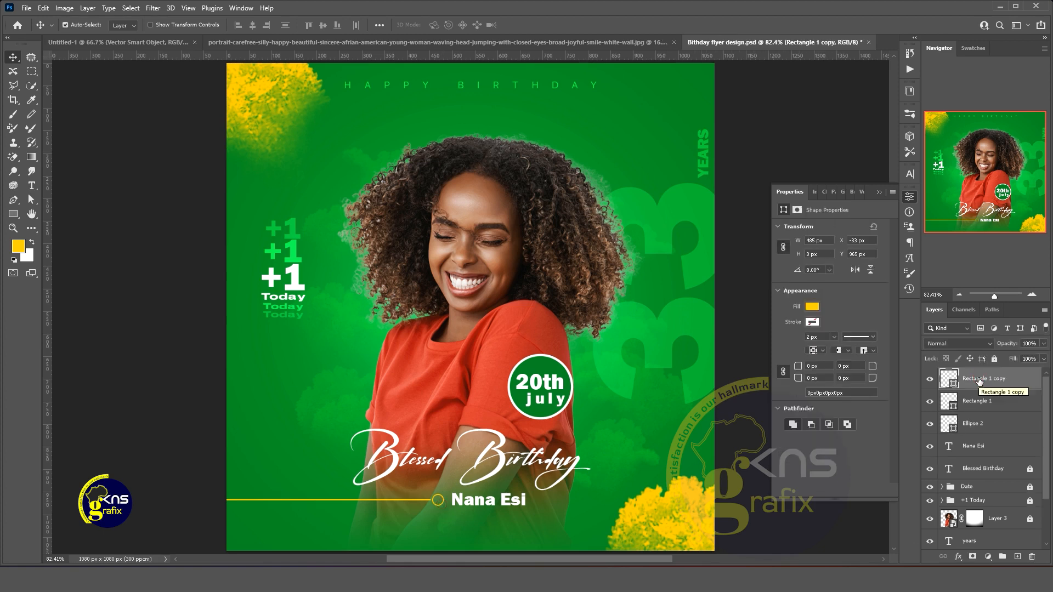
left_click(812, 322)
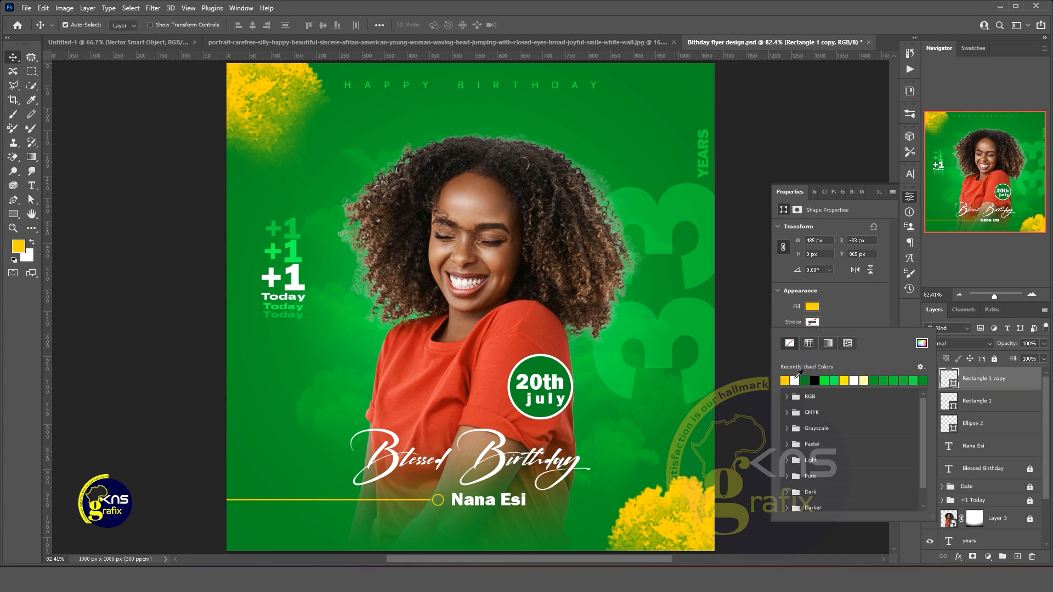
left_click(844, 320)
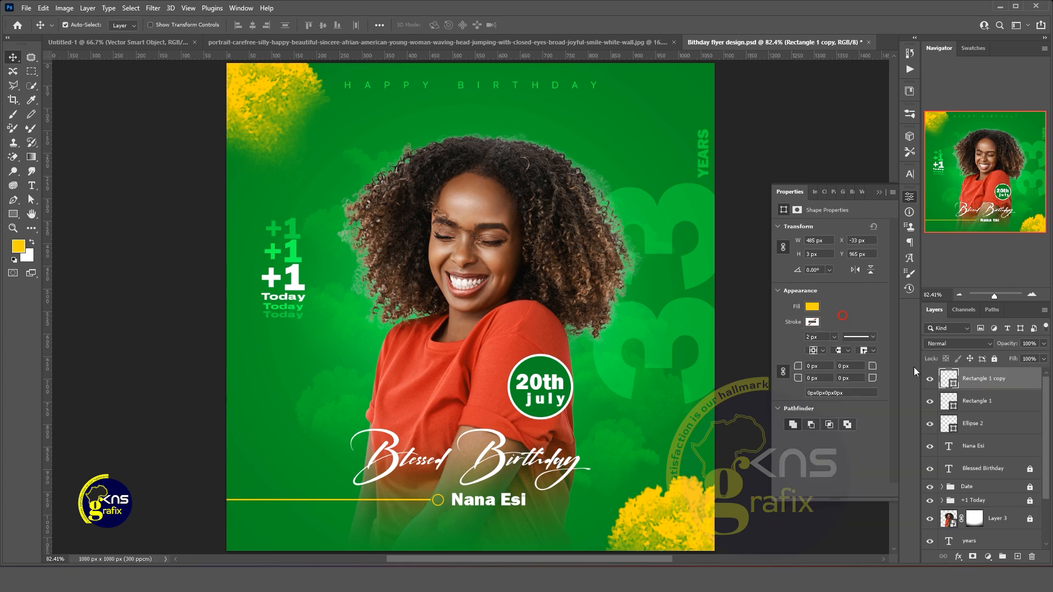
left_click(931, 379)
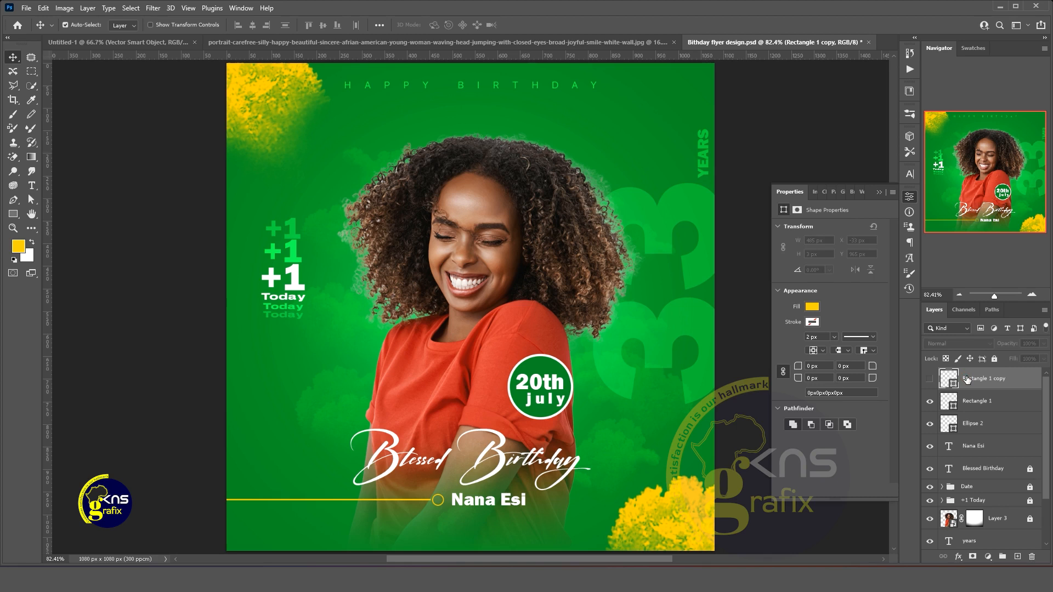
key("Delete")
Duplicate the small circle and give the copy a white fill with no stroke
left_click(960, 404)
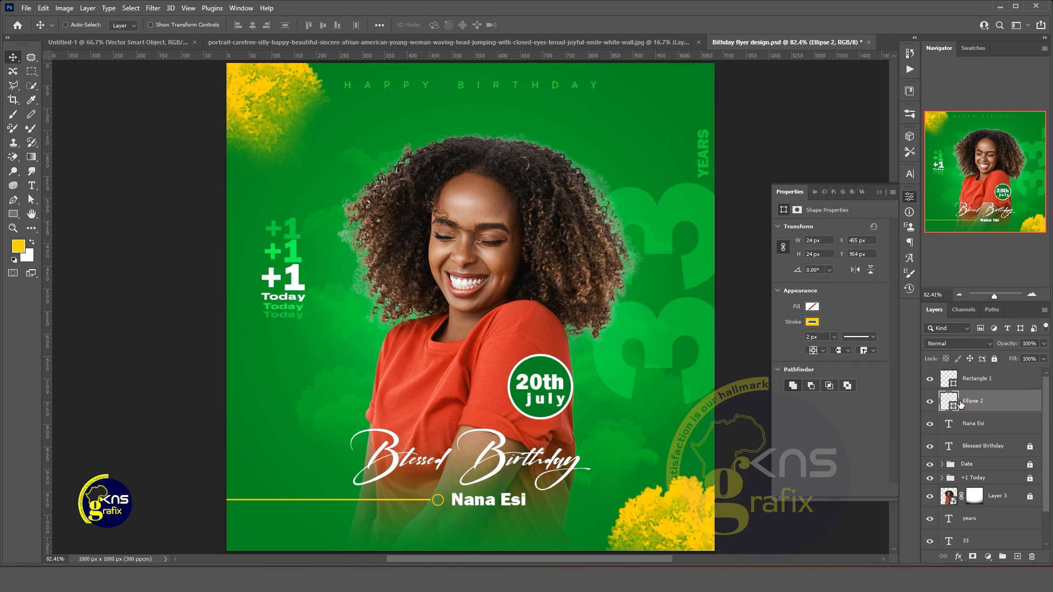
key("ctrl+j")
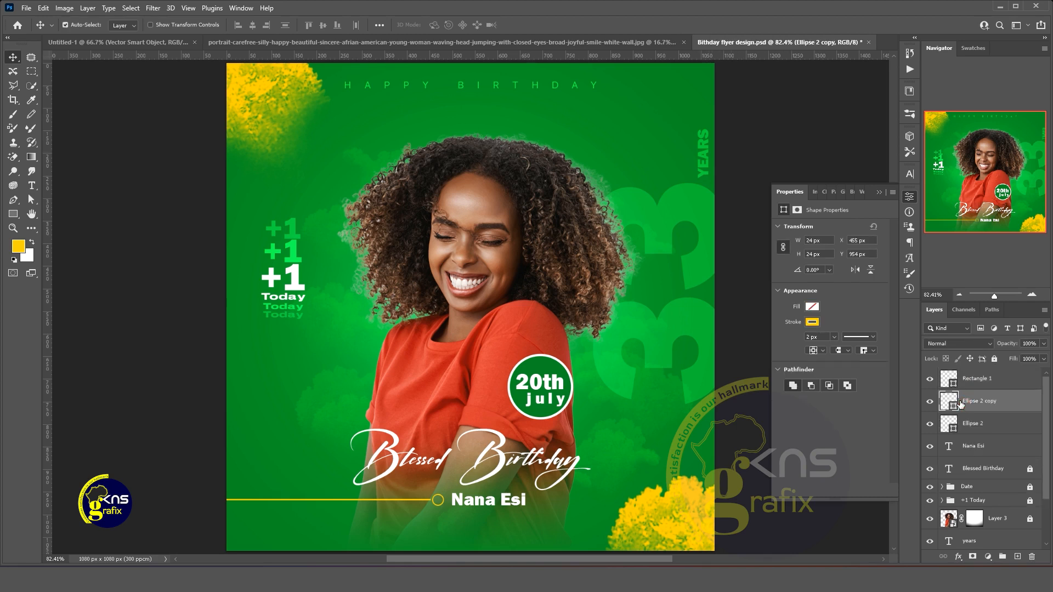
left_click(813, 322)
left_click(794, 380)
left_click(812, 307)
left_click(785, 365)
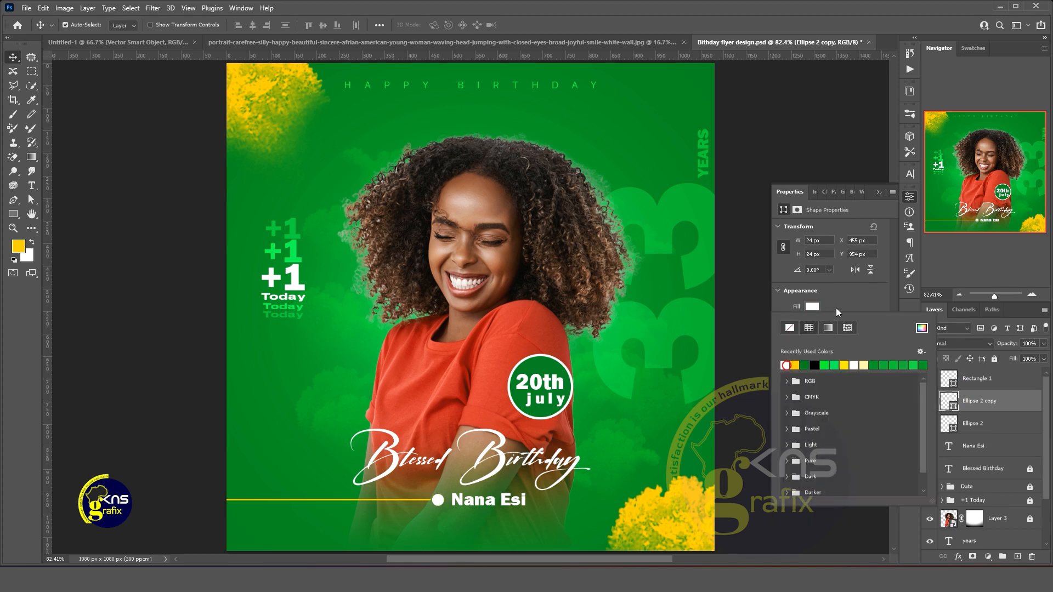
left_click(835, 310)
left_click(814, 322)
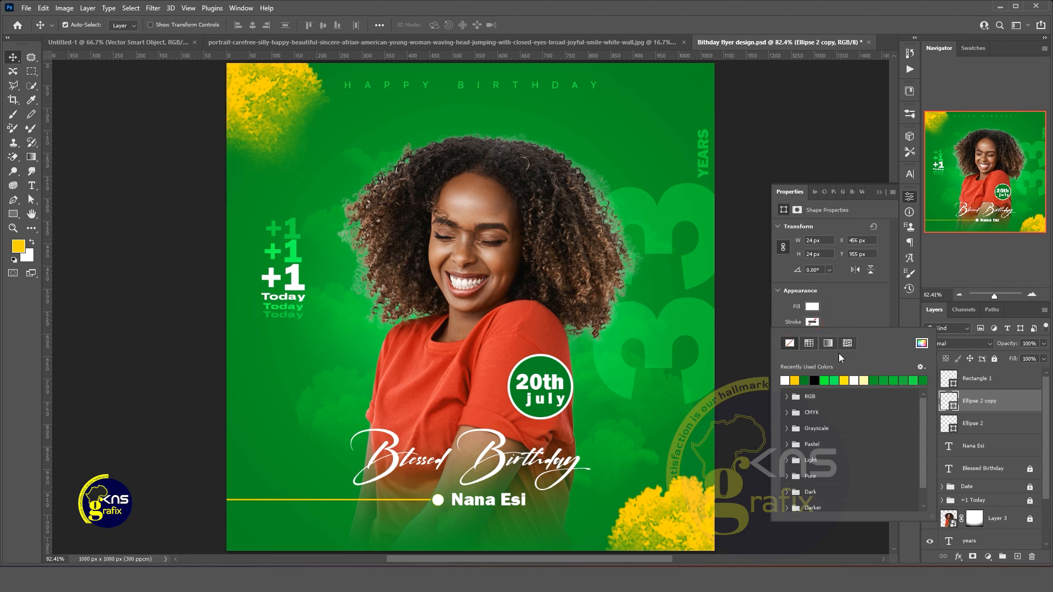
Scale the white circle down to 51% so it sits centered inside the yellow ring
left_click(980, 406)
key("ctrl+t")
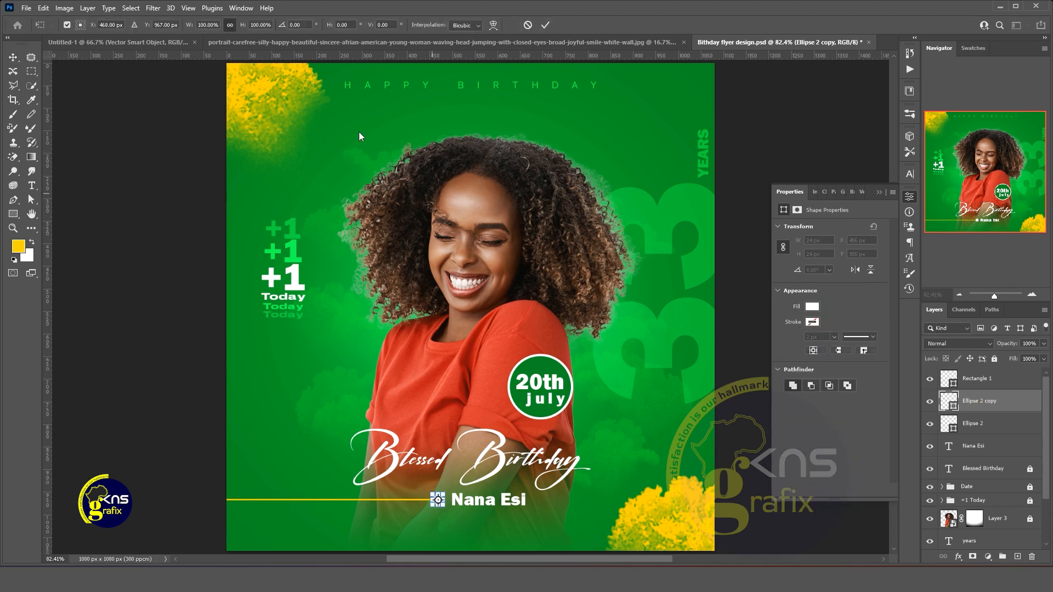
left_click_drag(245, 28, 220, 34)
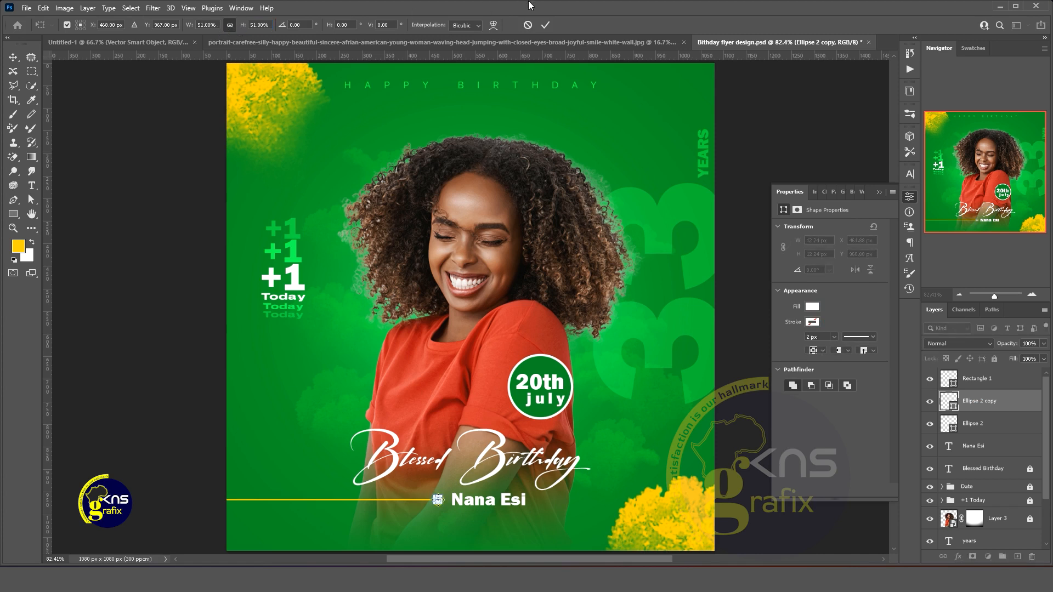
left_click(545, 25)
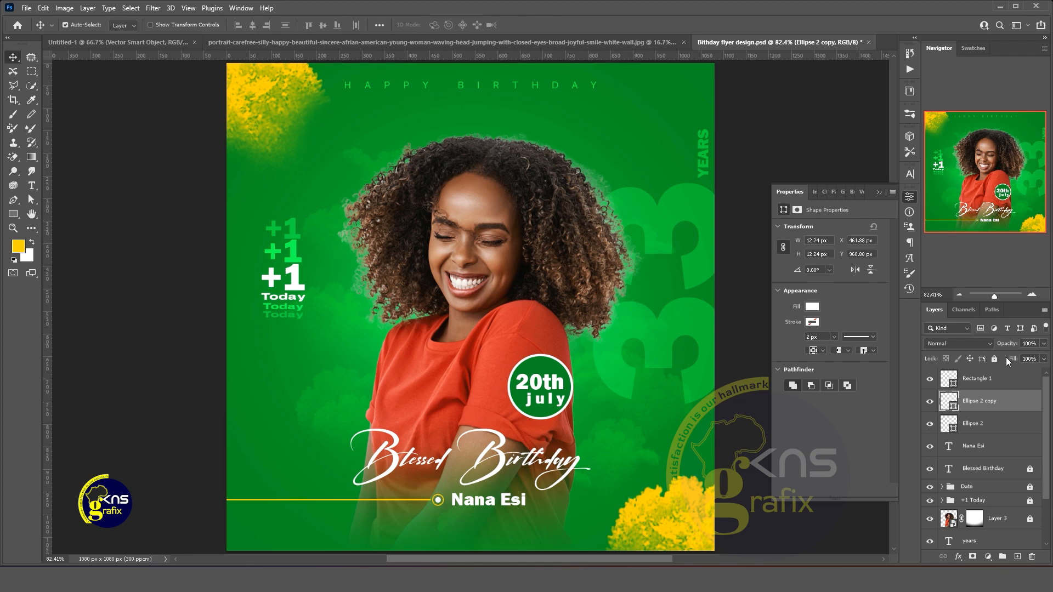
Group the line, both small circles and the celebrant's name text
left_click(1023, 386)
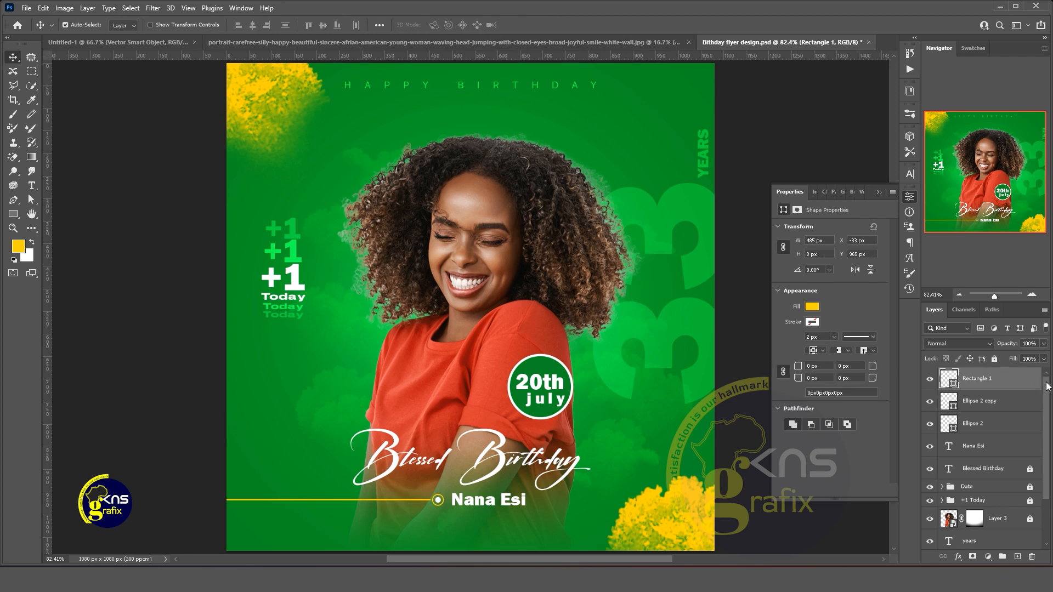
scroll(1045, 390, "down", 1)
left_click(995, 437, "shift")
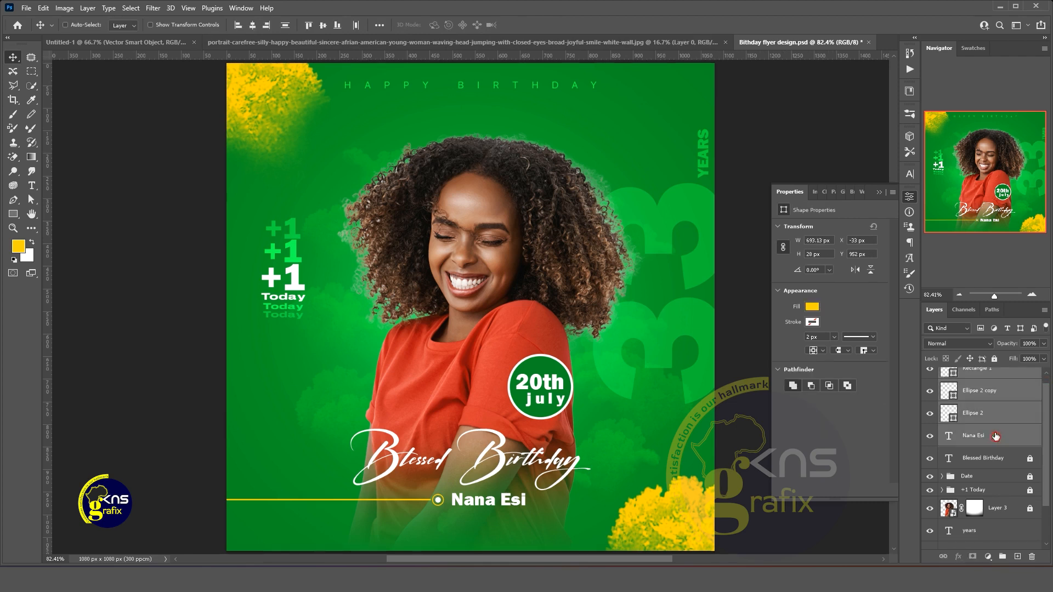
key("ctrl+g")
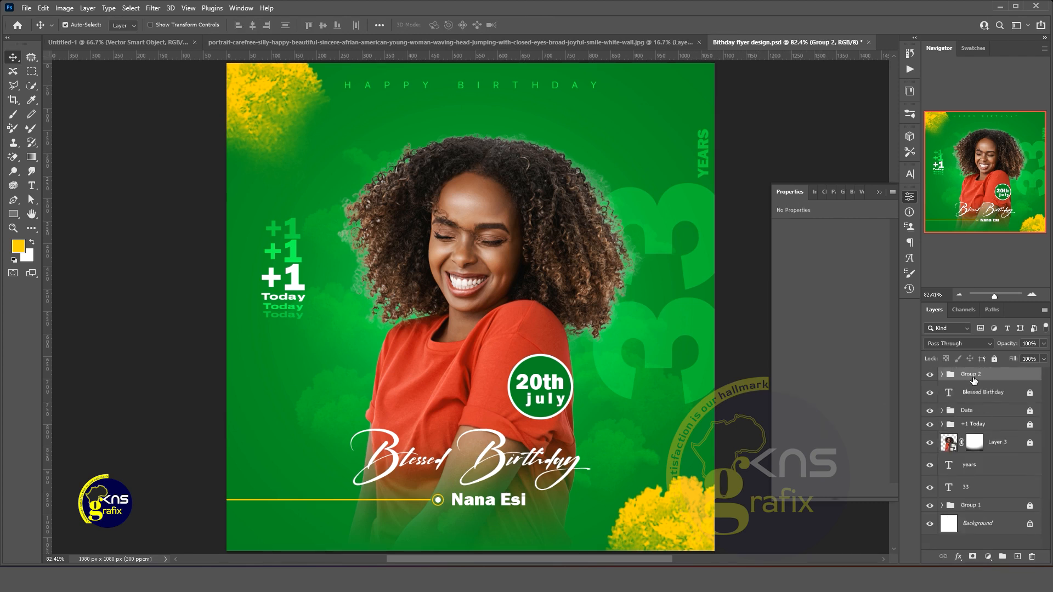
Rename the new group as "name" and lock it
double_click(973, 376)
type("Na")
left_click(1027, 379)
left_click(994, 360)
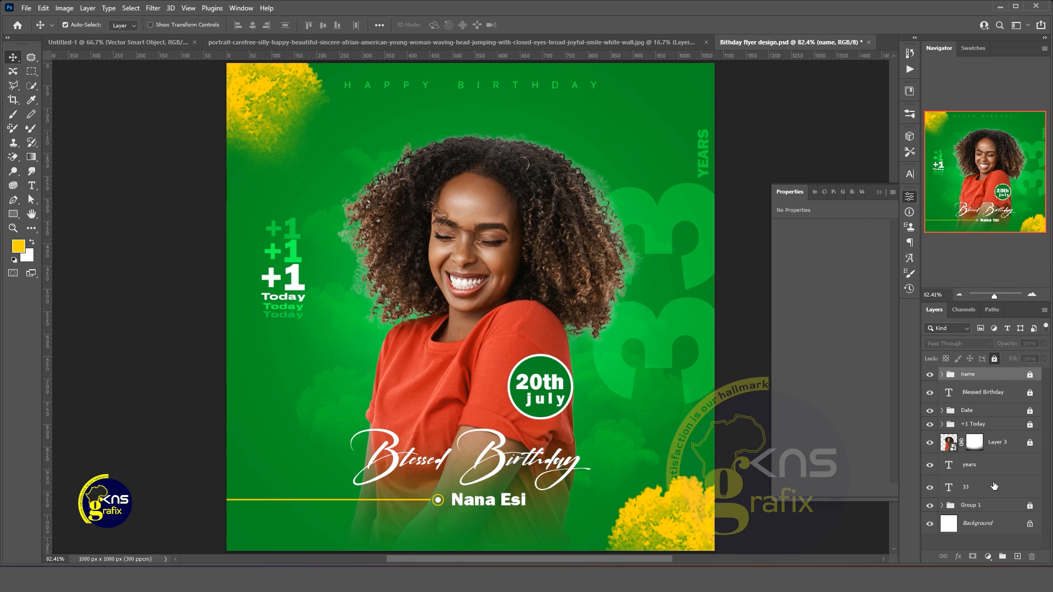
Bring the gold confetti smart object from the Untitled-1 document into the flyer and place it just above Group 1
left_click(982, 526)
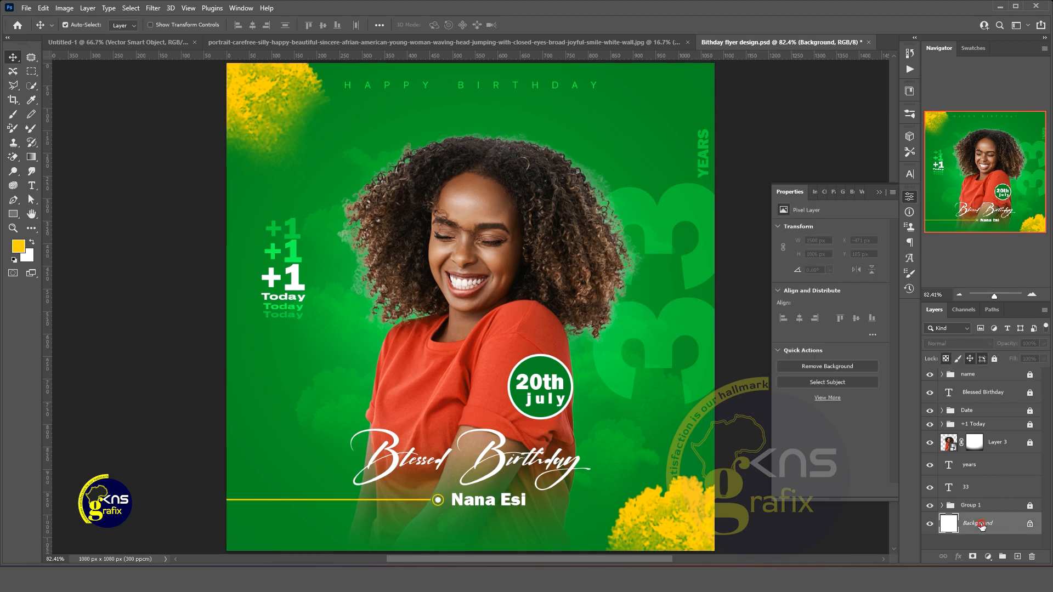
left_click(116, 42)
left_click_drag(439, 212, 415, 201)
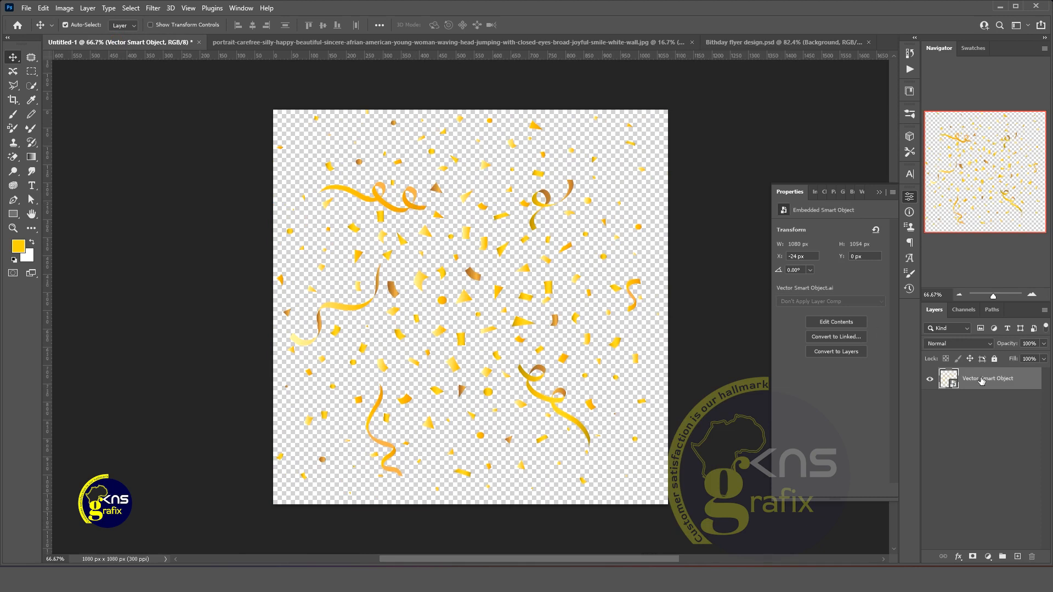
left_click_drag(990, 385, 497, 252)
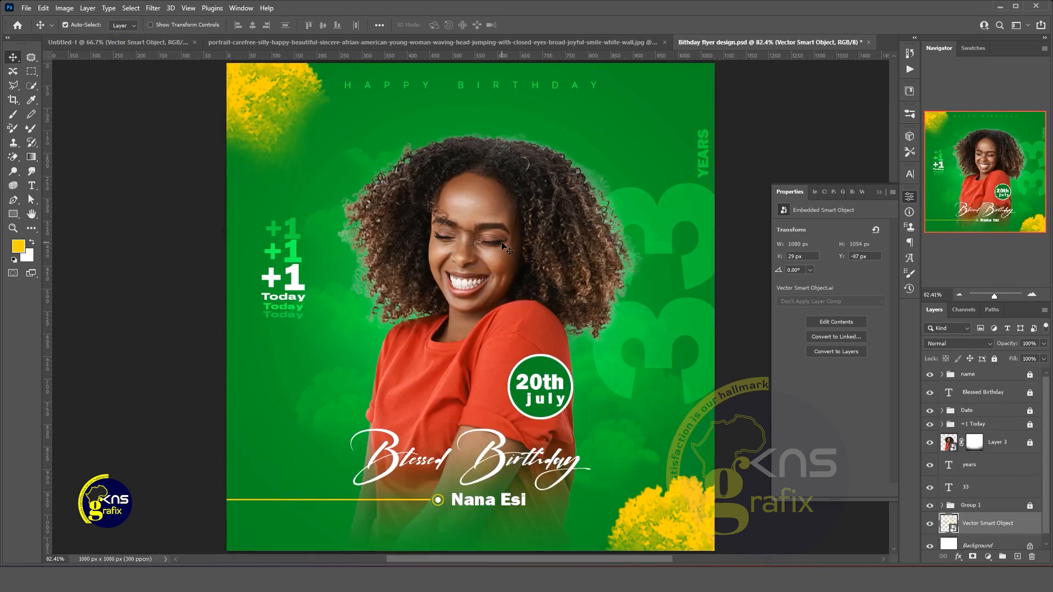
left_click_drag(969, 524, 971, 500)
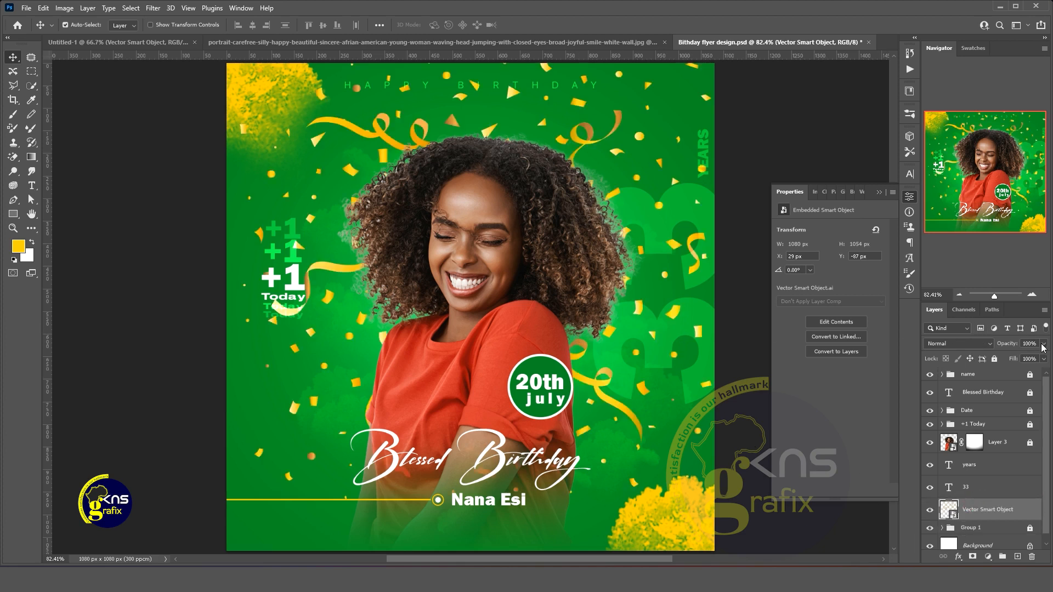
Set the confetti layer to Overlay blend mode at 32% opacity
left_click(958, 343)
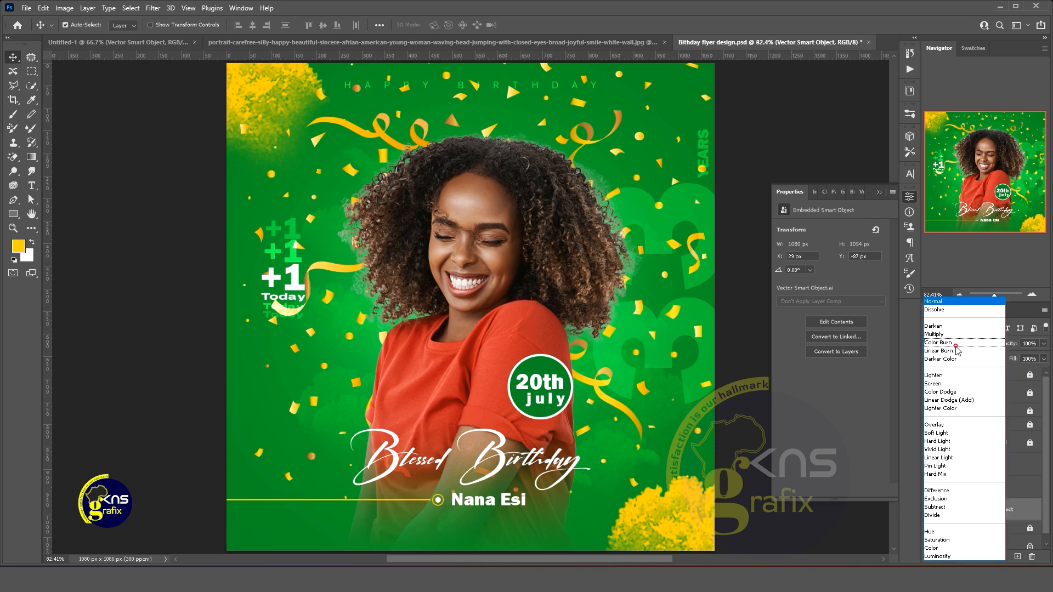
left_click(948, 425)
left_click(1043, 344)
left_click_drag(1041, 360, 1008, 361)
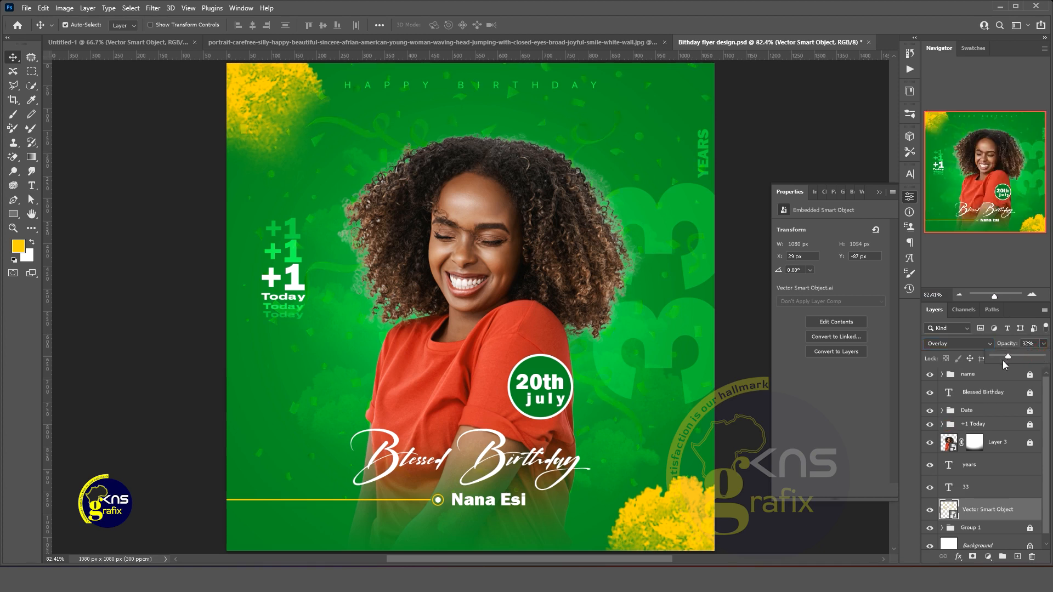
Unlock Group 1 and add a new empty layer inside it directly above Gradient Fill 1
left_click(1028, 528)
left_click(952, 528)
scroll(958, 526, "down", 1)
left_click(708, 455)
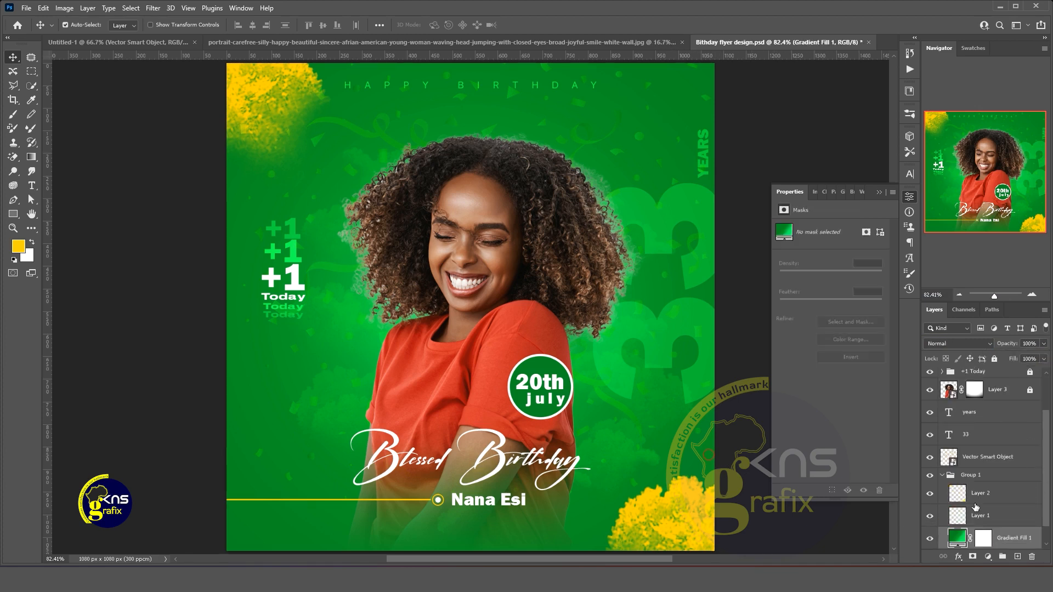
left_click(1019, 556)
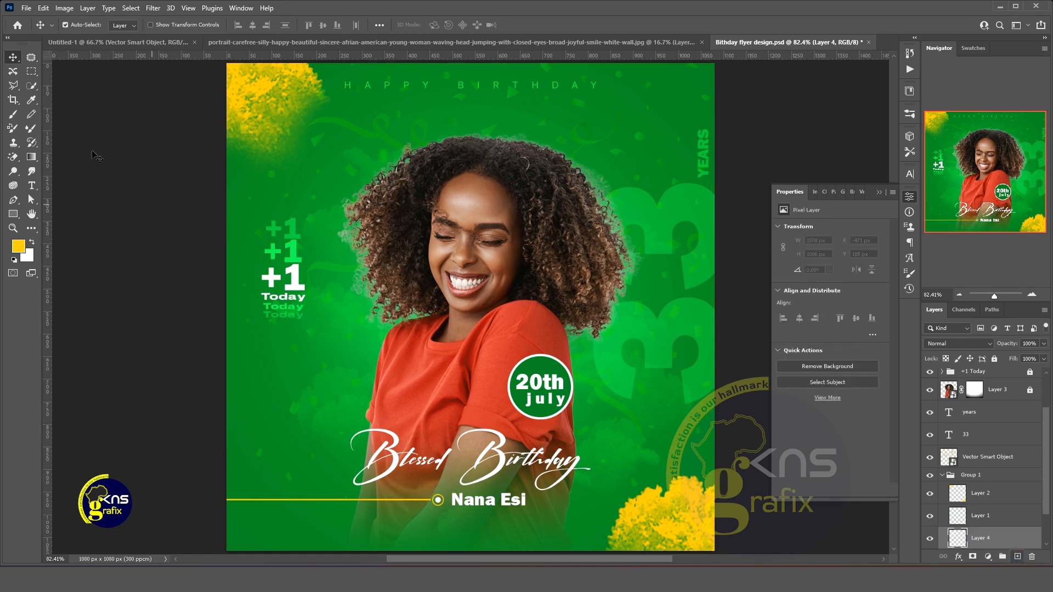
Paint a bright green (#00ff39) glow behind the woman with a soft 700 px brush on the new layer
left_click(15, 115)
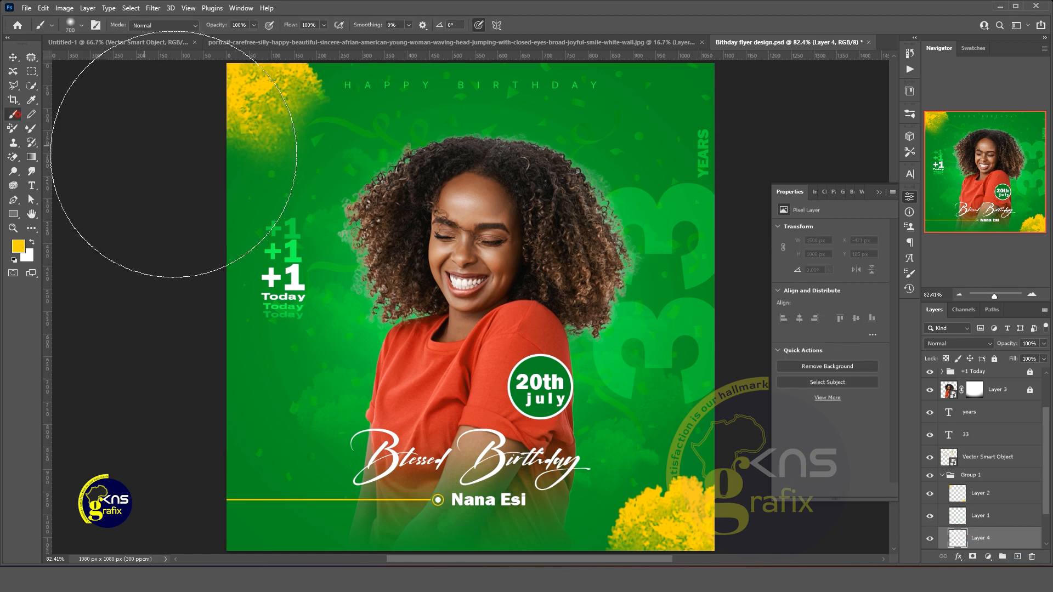
left_click(329, 259, "alt")
left_click(19, 246)
left_click_drag(876, 117, 880, 111)
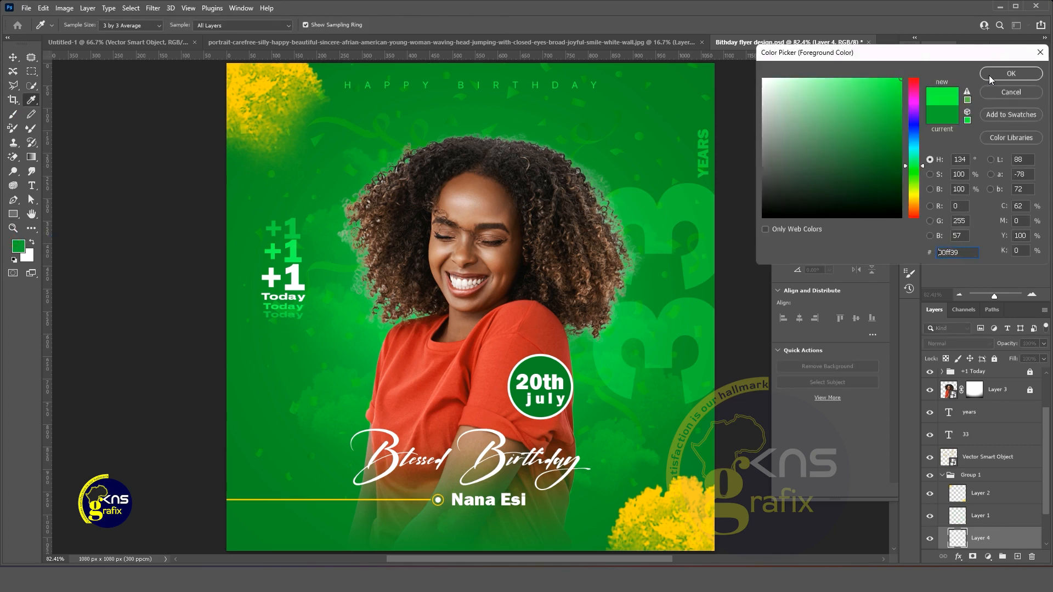
left_click(989, 76)
left_click(504, 280)
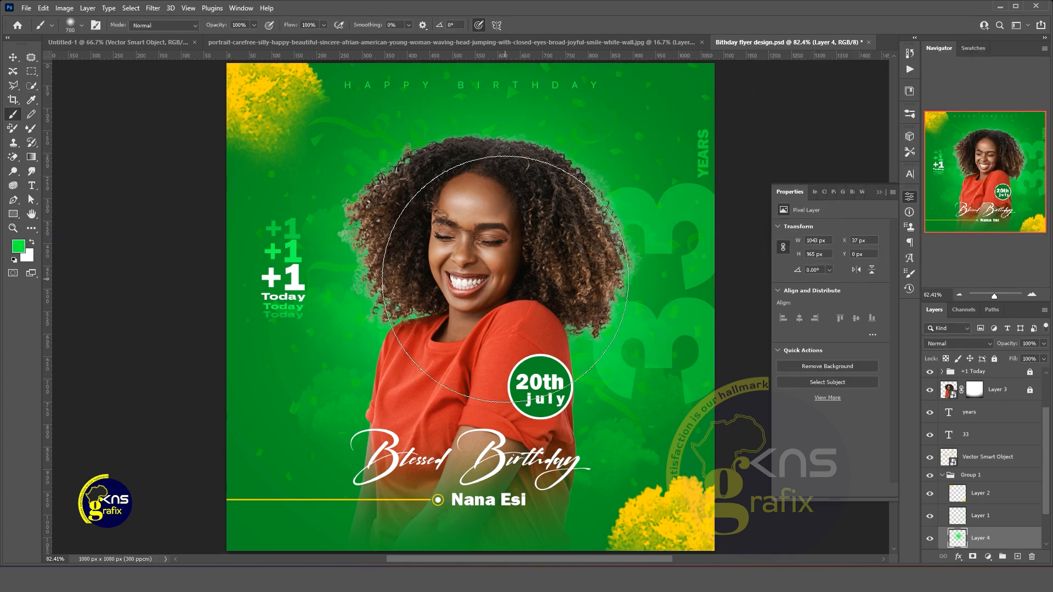
left_click(449, 270)
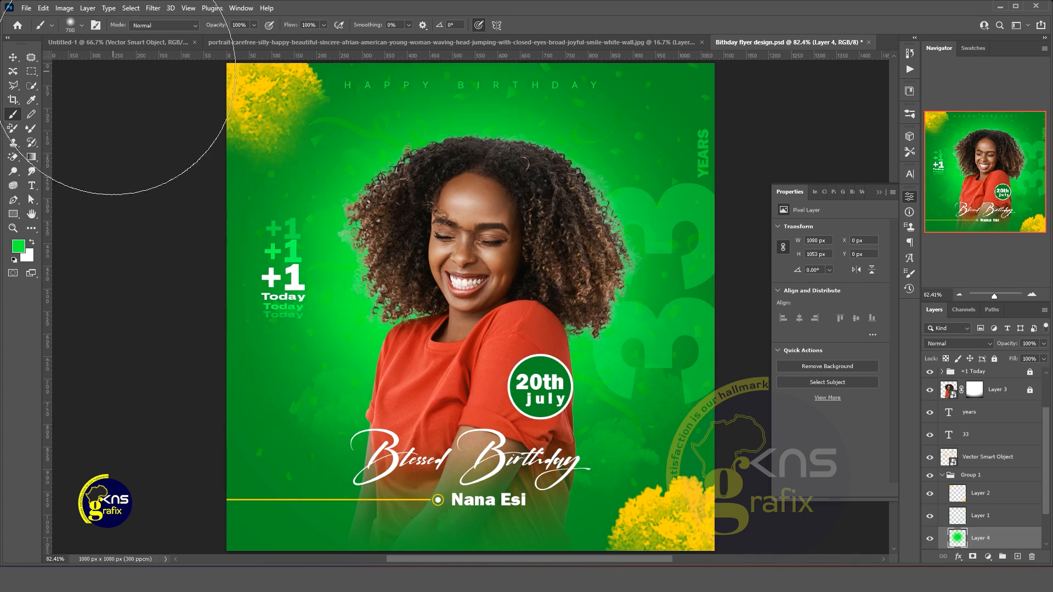
left_click(13, 56)
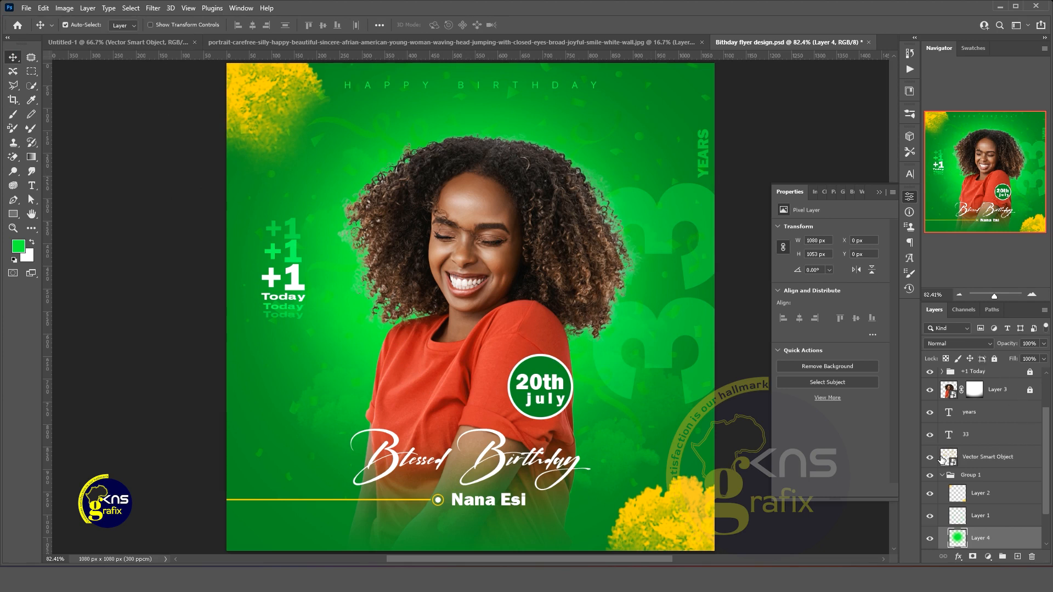
Collapse Group 1 in the layer stack and leave it selected
left_click(942, 476)
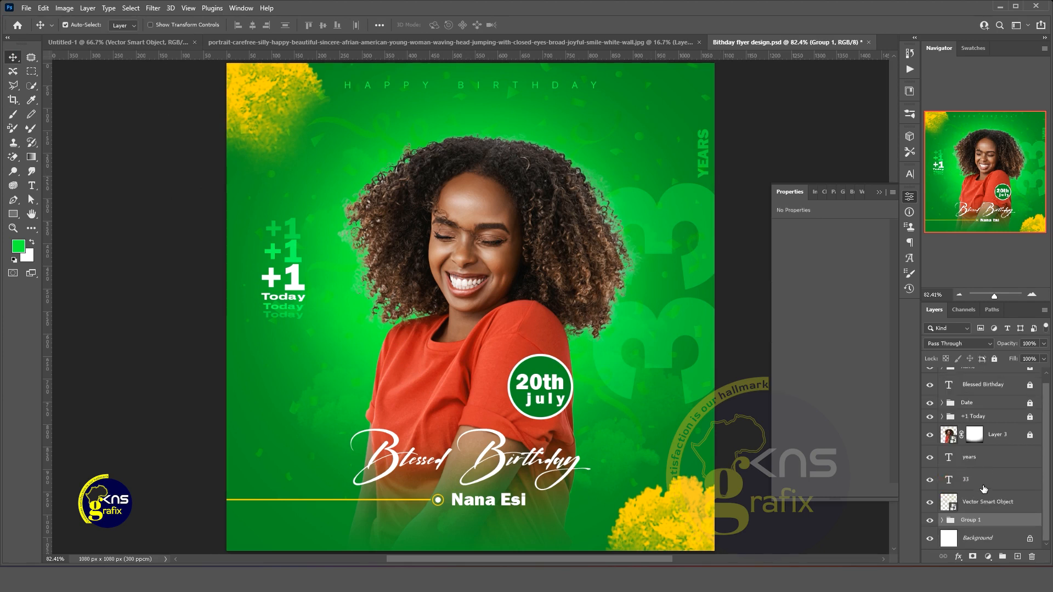
left_click(981, 486)
left_click(983, 476)
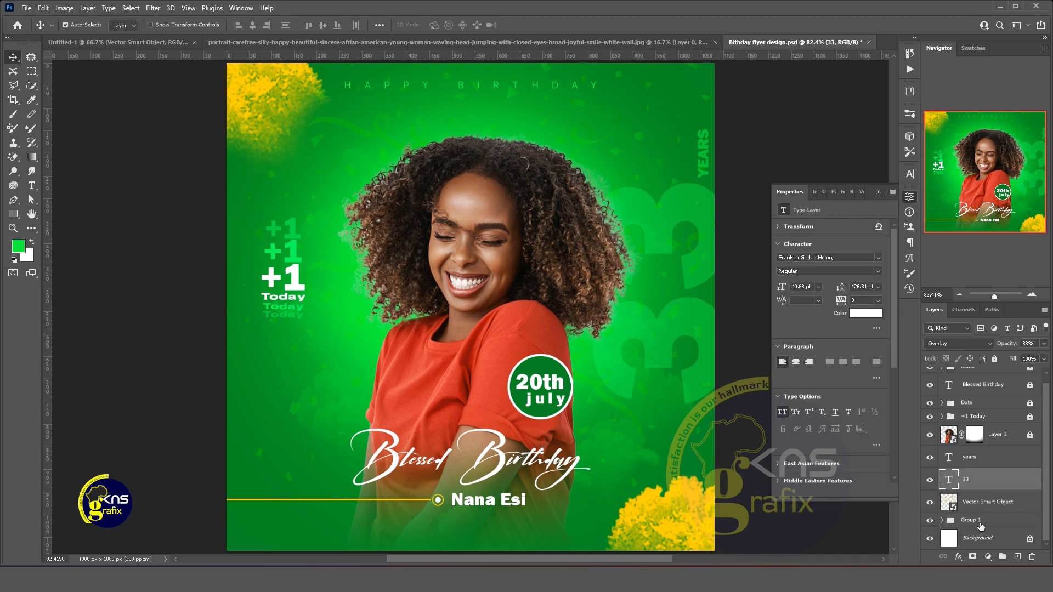
left_click(981, 517)
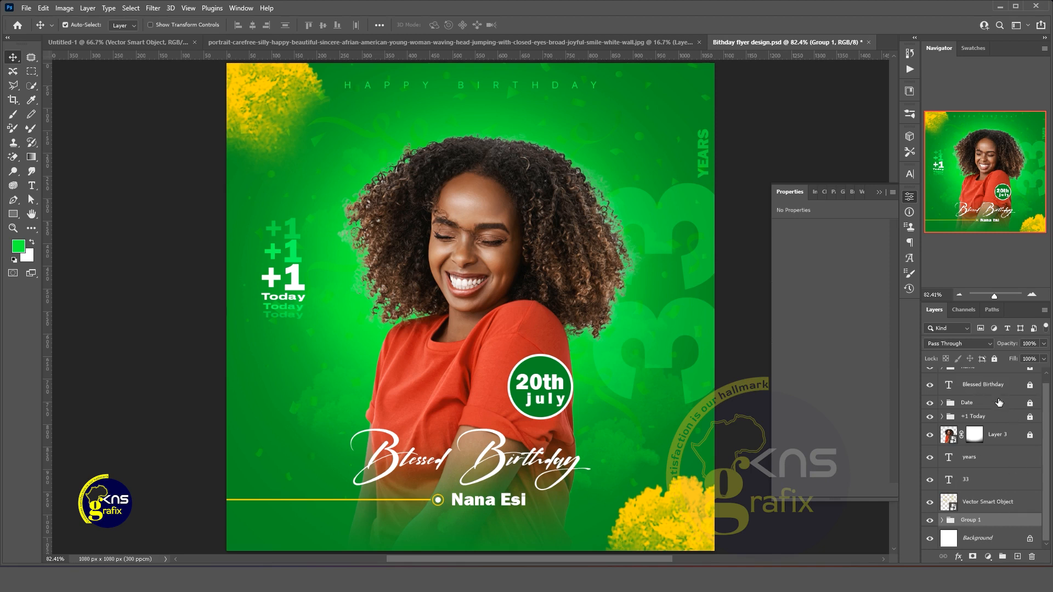
Add a Levels adjustment layer above the "name" group with input levels of 11, 1.00 and 236
scroll(988, 381, "up", 1)
left_click(987, 377)
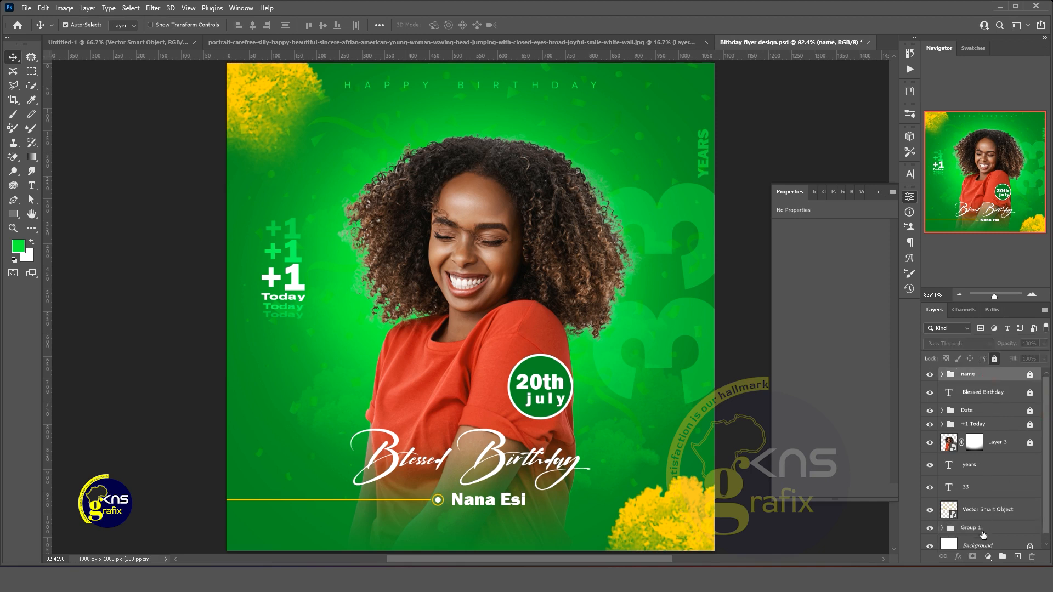
left_click(987, 557)
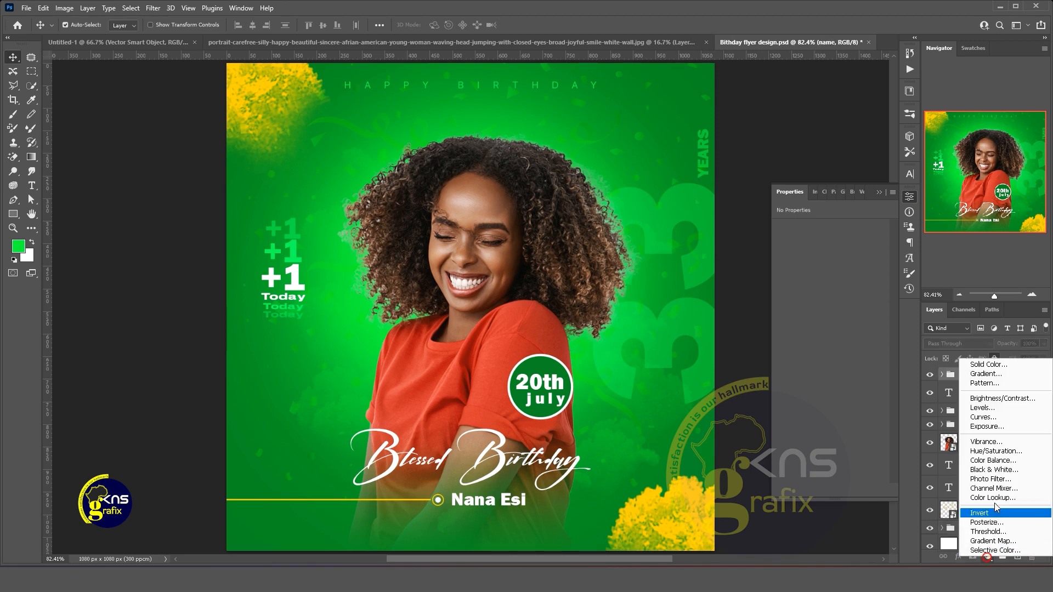
left_click(979, 408)
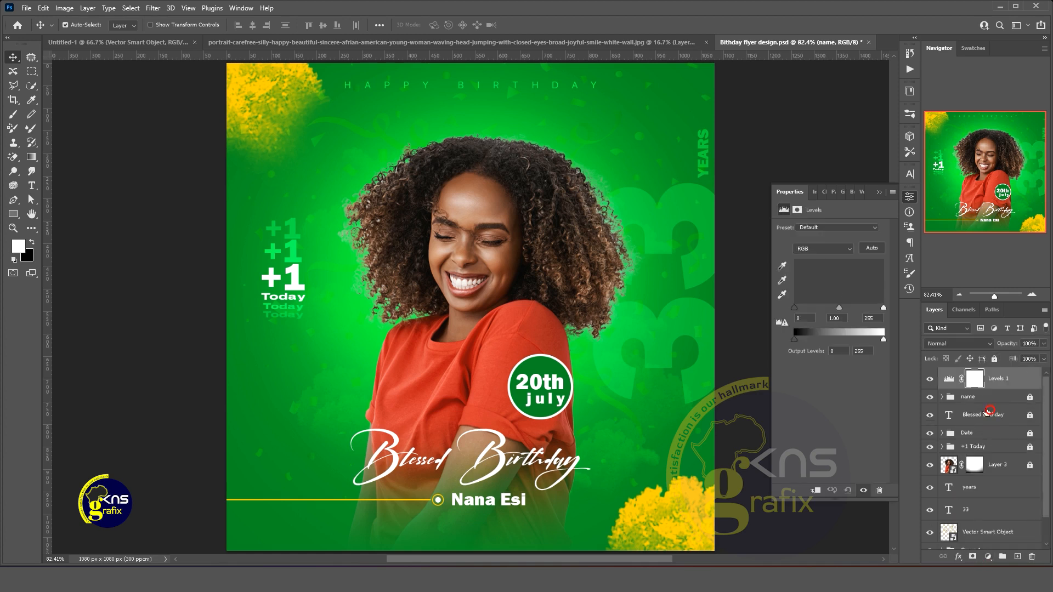
left_click_drag(794, 308, 844, 309)
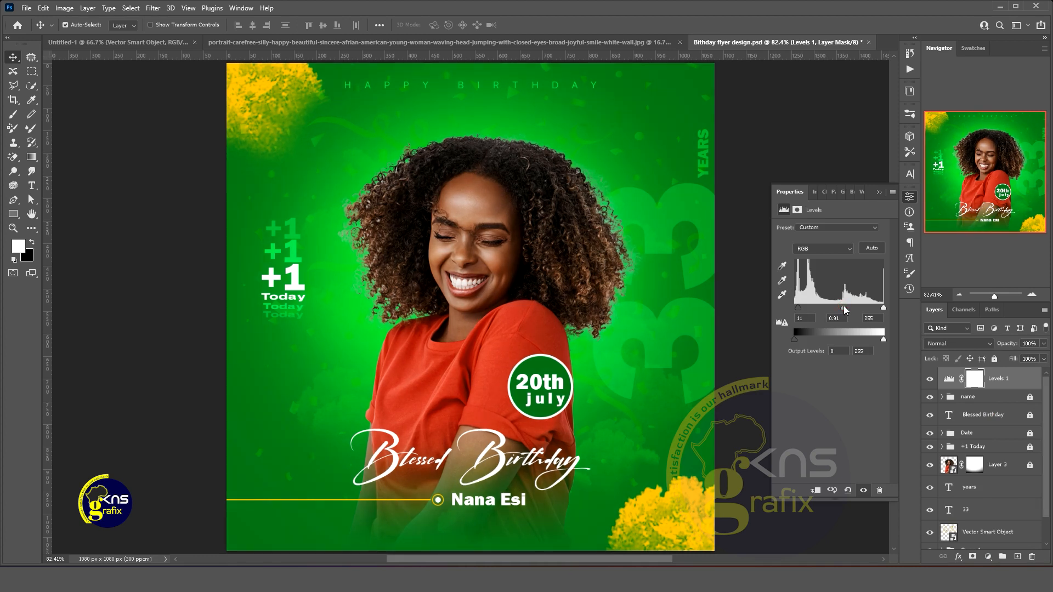
left_click_drag(883, 308, 838, 308)
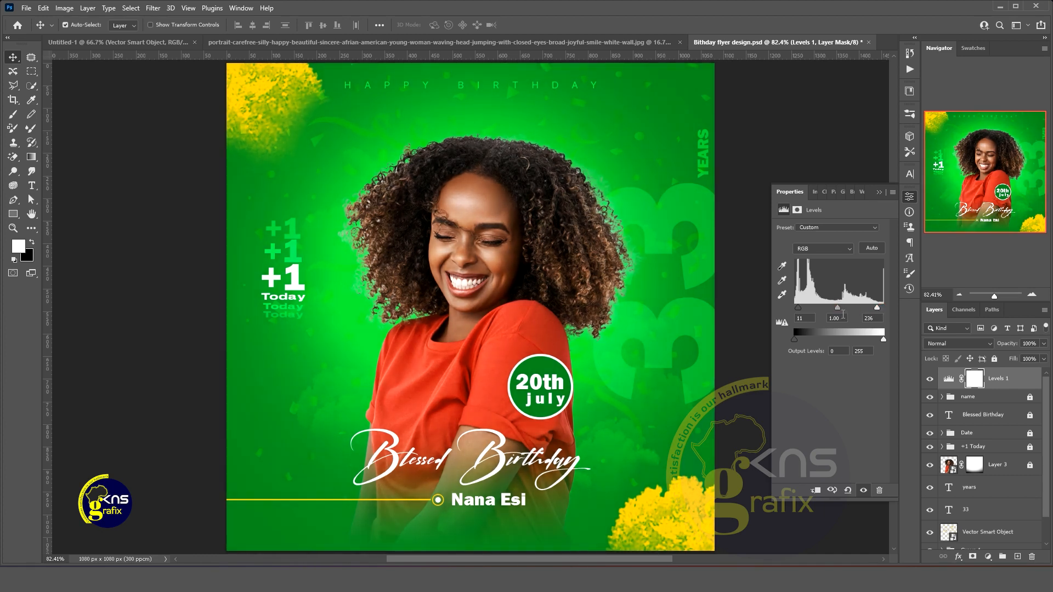
Compare the flyer with and without the Levels adjustment, leaving the adjustment visible
left_click(862, 490)
left_click(862, 491)
left_click(863, 491)
left_click(862, 491)
left_click(862, 491)
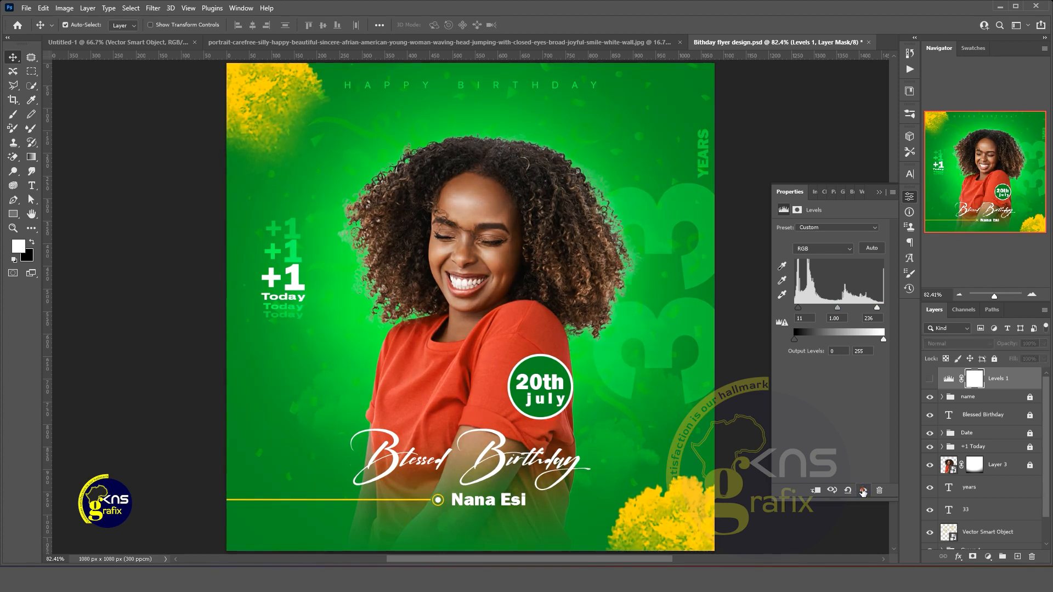
left_click(862, 490)
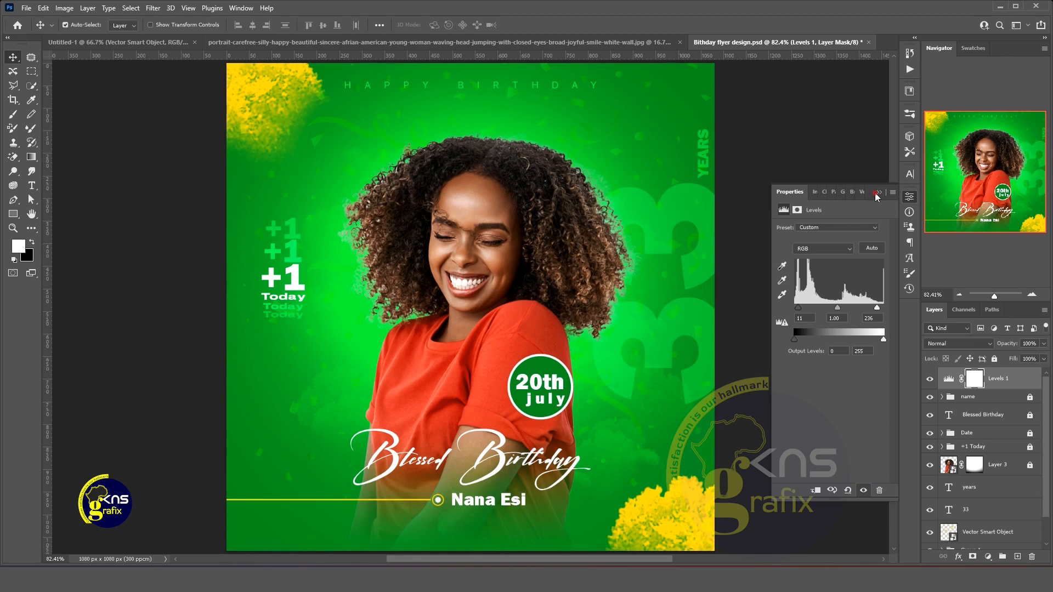
Save the flyer document and collapse the adjustment's properties
key("ctrl+s")
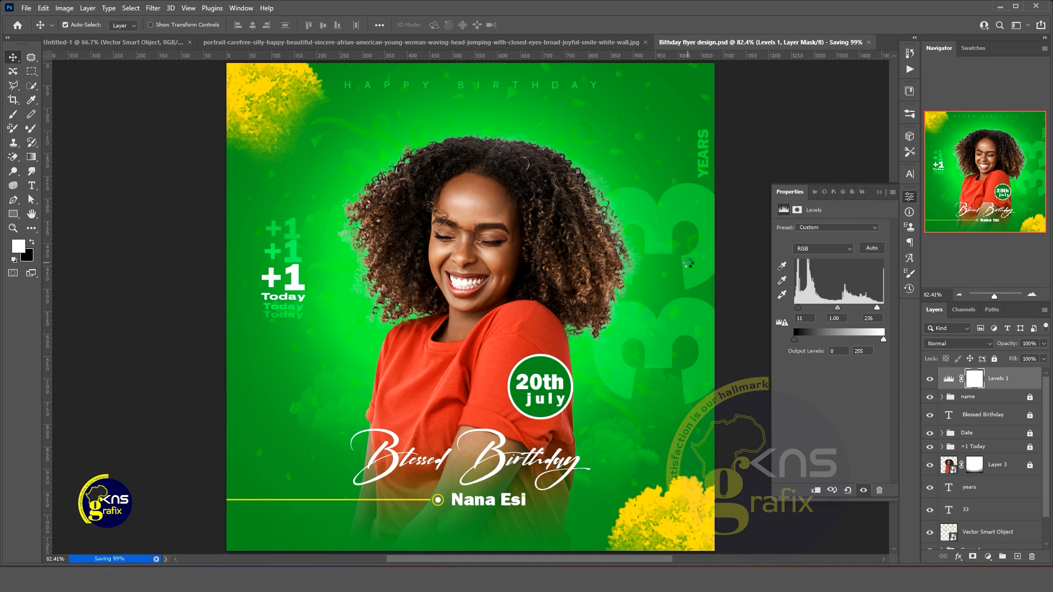
left_click(879, 192)
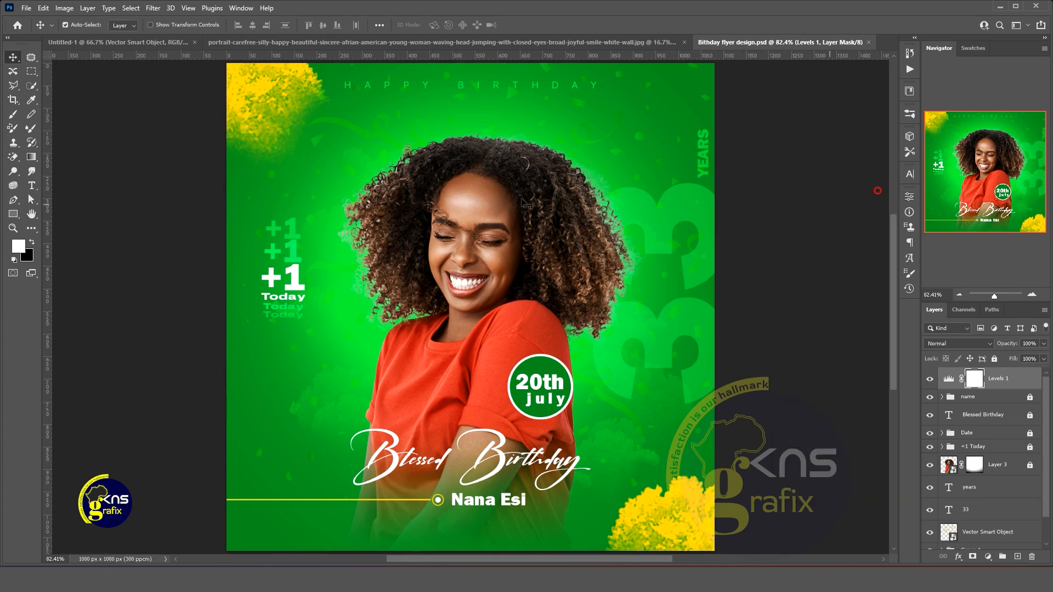
left_click(21, 7)
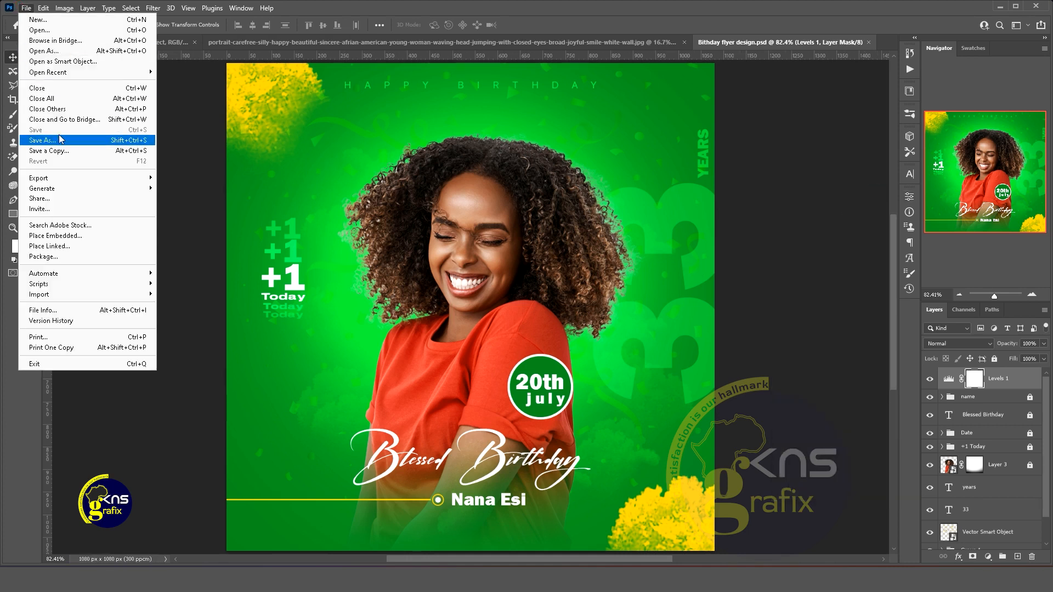
left_click(652, 3)
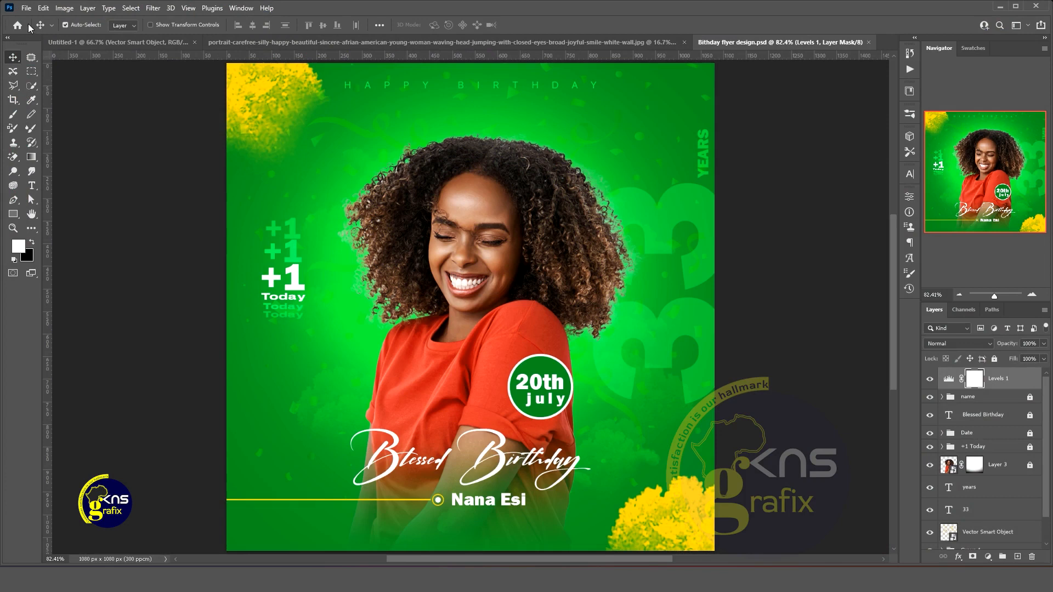
Save a copy of the flyer on the computer as a JPEG named "Bithday flyer design"
left_click(26, 8)
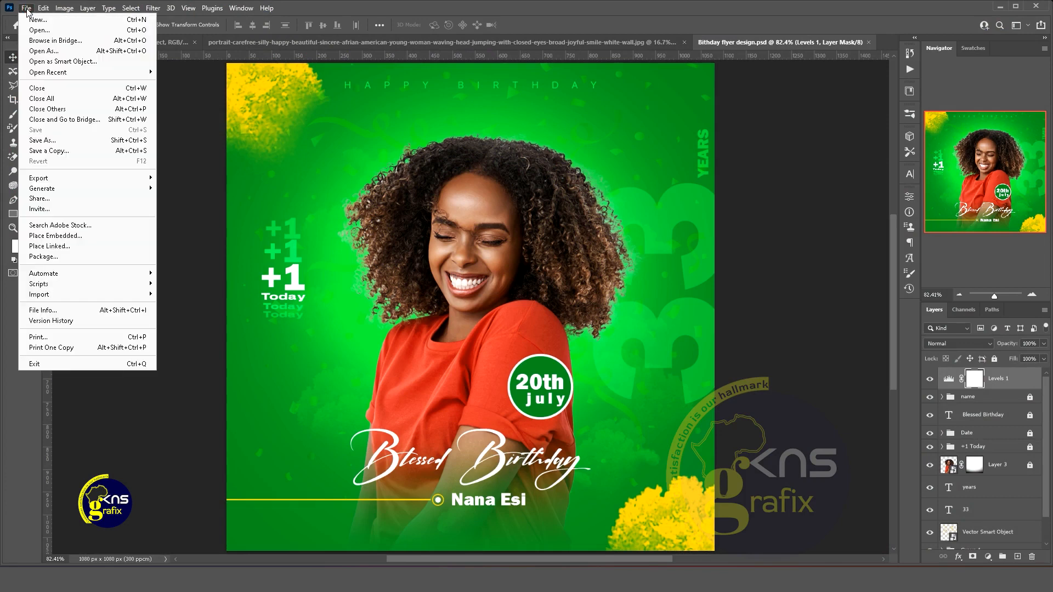
left_click(52, 150)
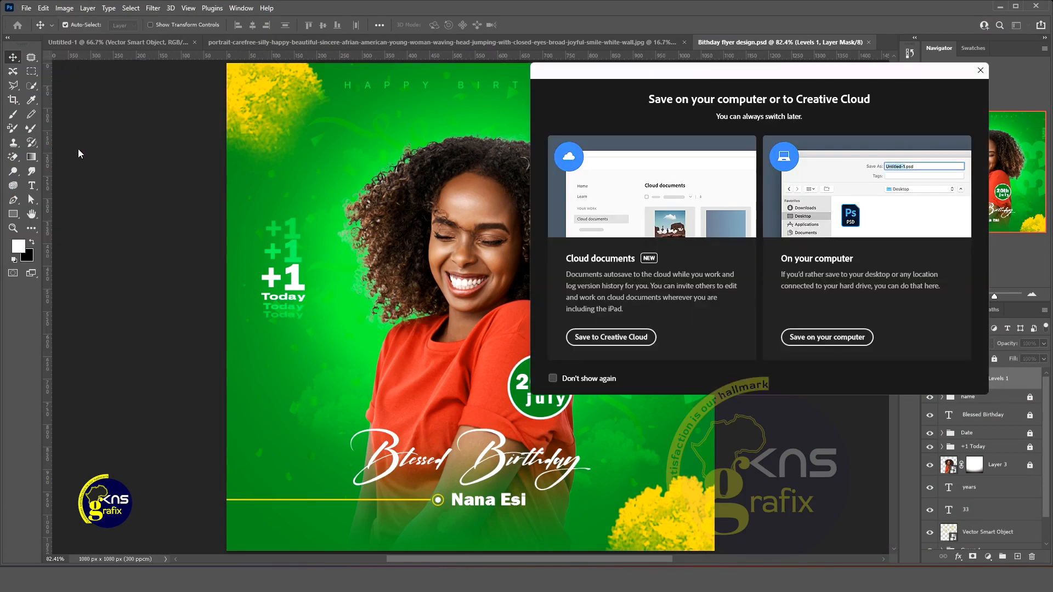
left_click(798, 337)
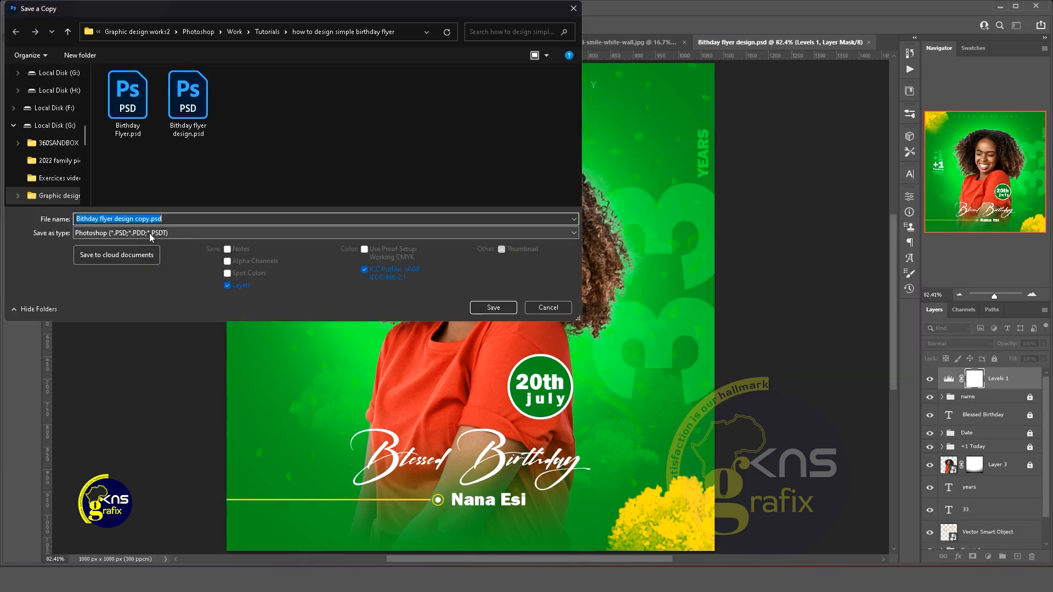
left_click(150, 232)
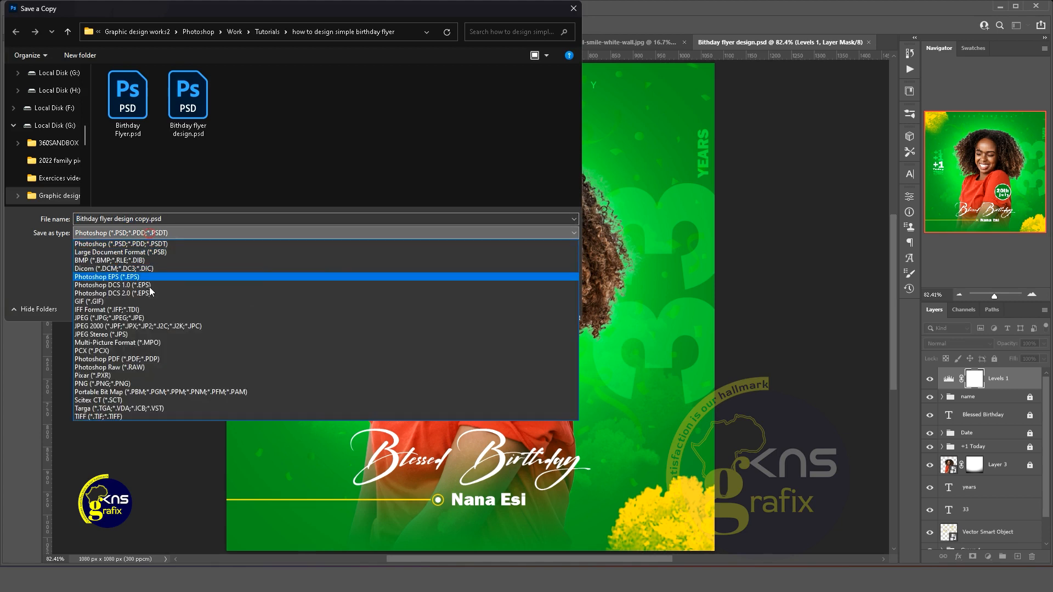
left_click(139, 319)
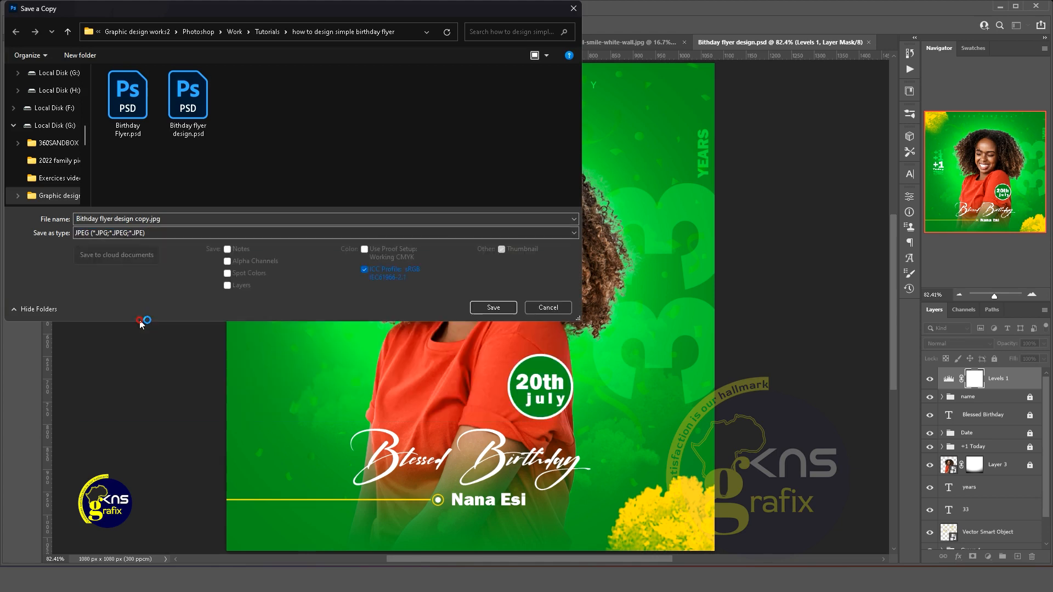
double_click(164, 220)
key("BackSpace")
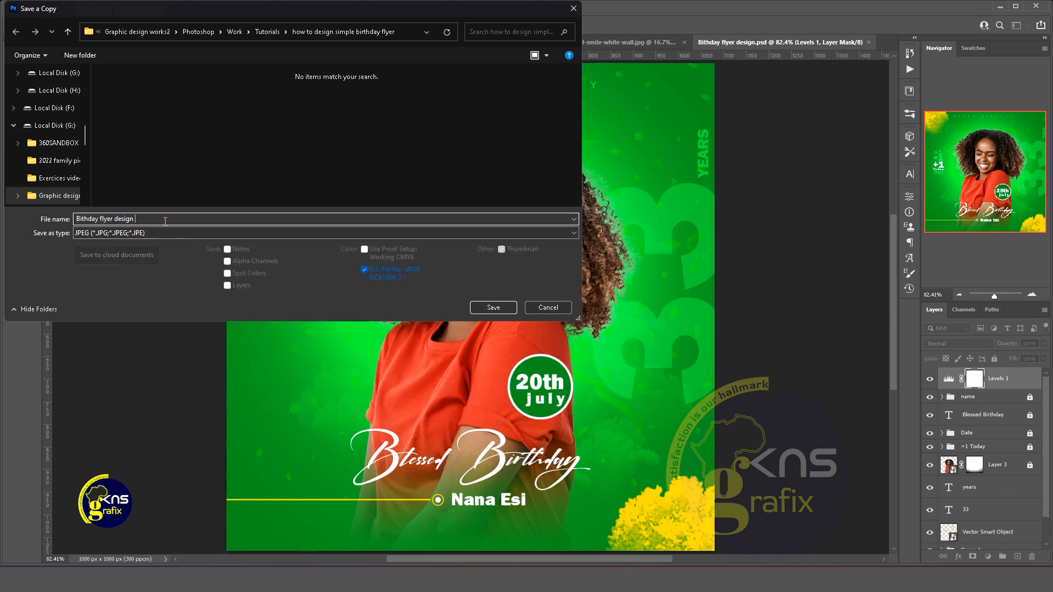
left_click(496, 309)
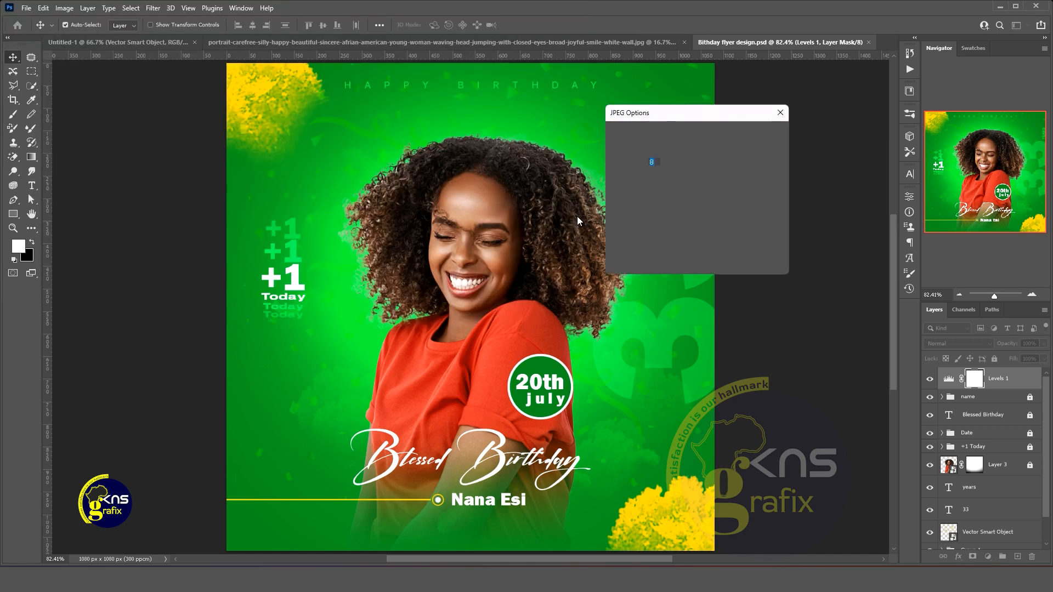
Choose High JPEG quality with the Baseline ("Standard") format and finish saving the image
left_click_drag(700, 183, 695, 183)
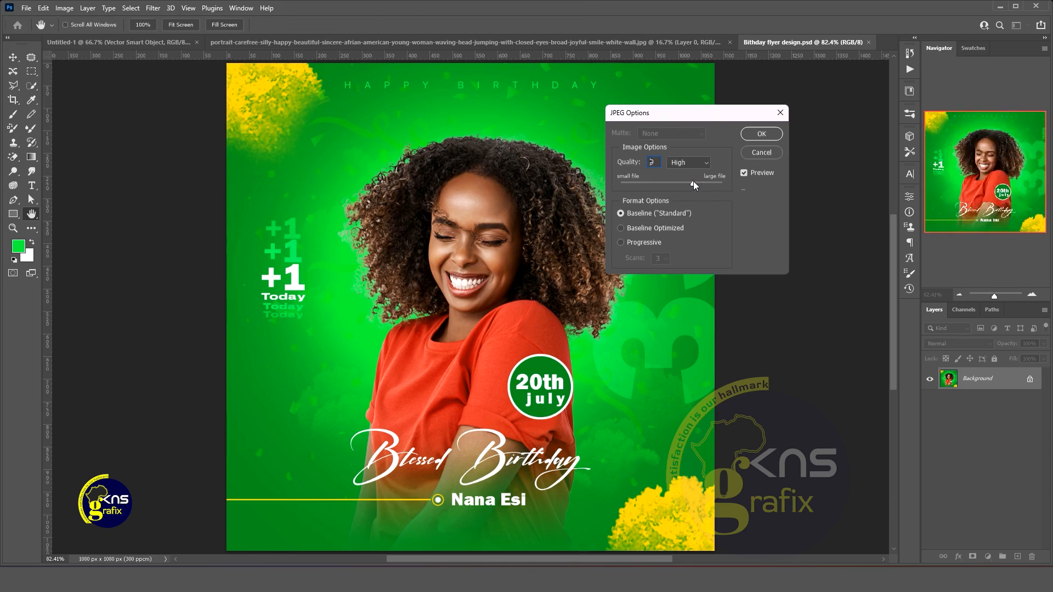
left_click_drag(693, 182, 703, 182)
left_click_drag(705, 182, 699, 182)
left_click(762, 134)
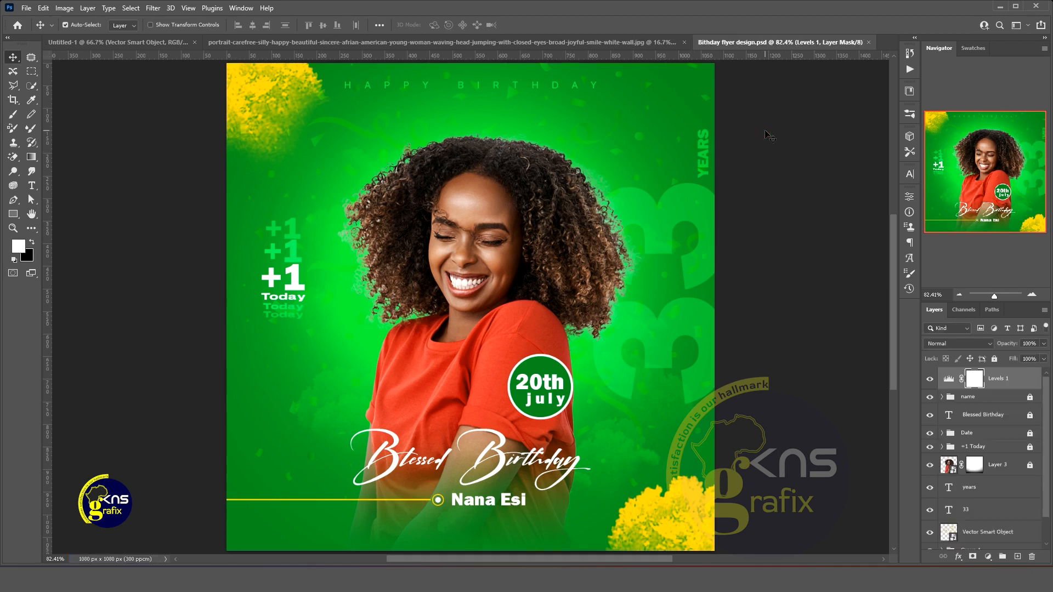
Open the exported "Bithday flyer design.jpg" from its folder to check it, close it and switch back to Photoshop
left_click(996, 7)
left_click(409, 119)
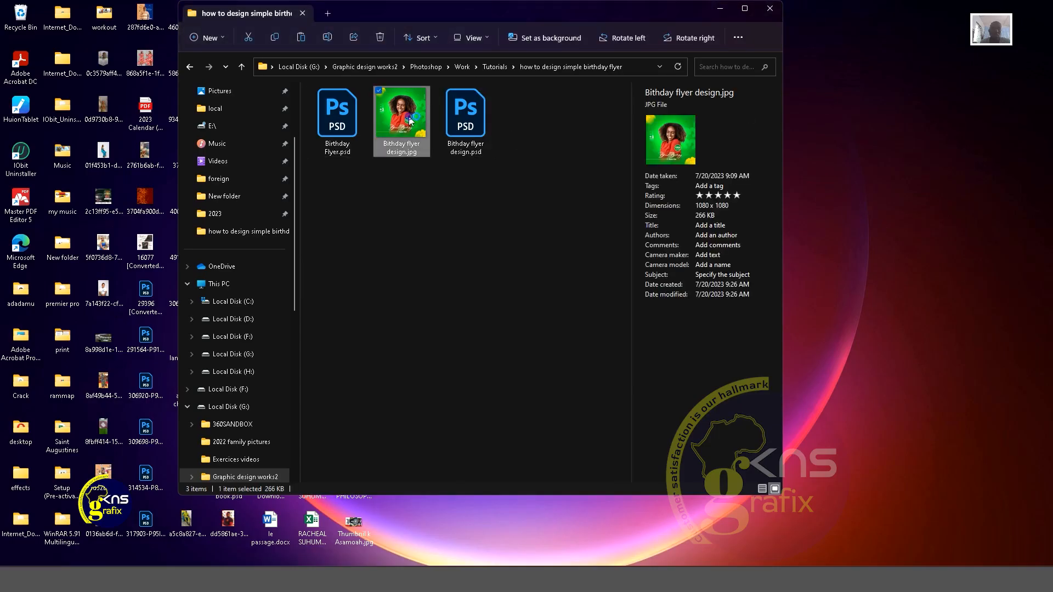
double_click(409, 119)
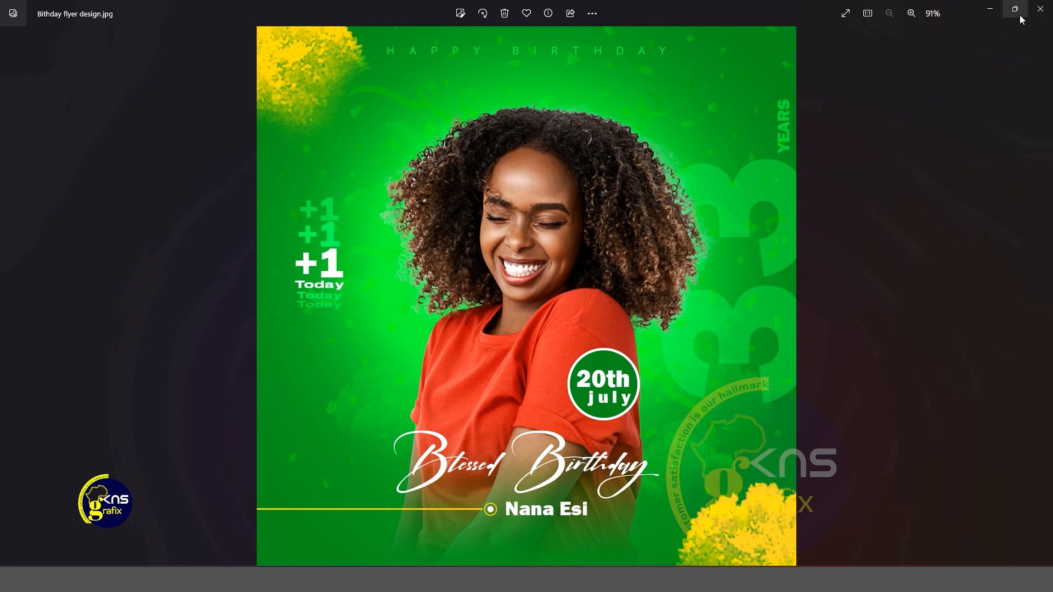
left_click(1034, 11)
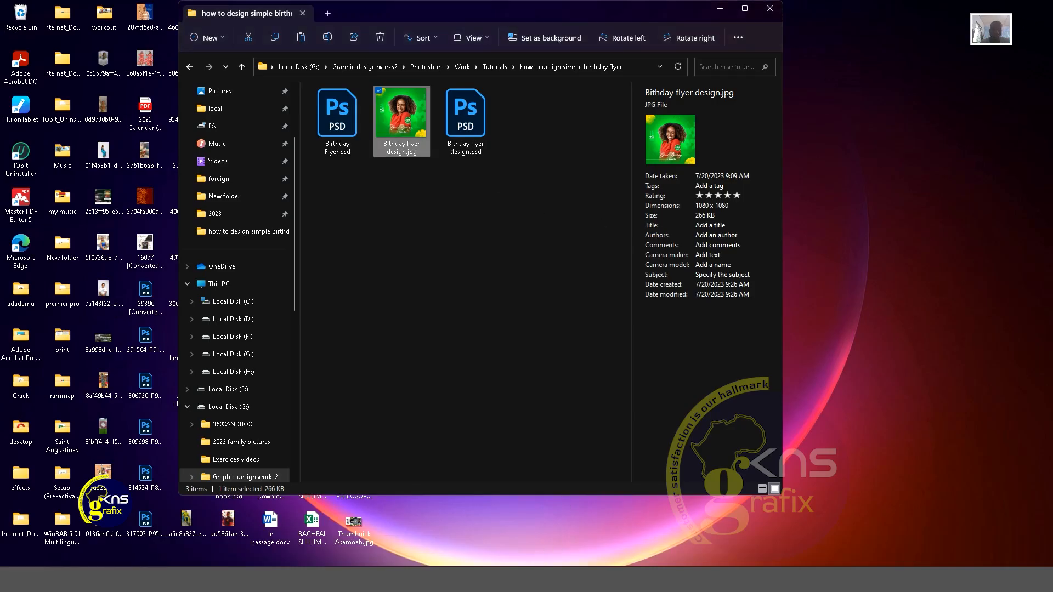
mouse_move(592, 579)
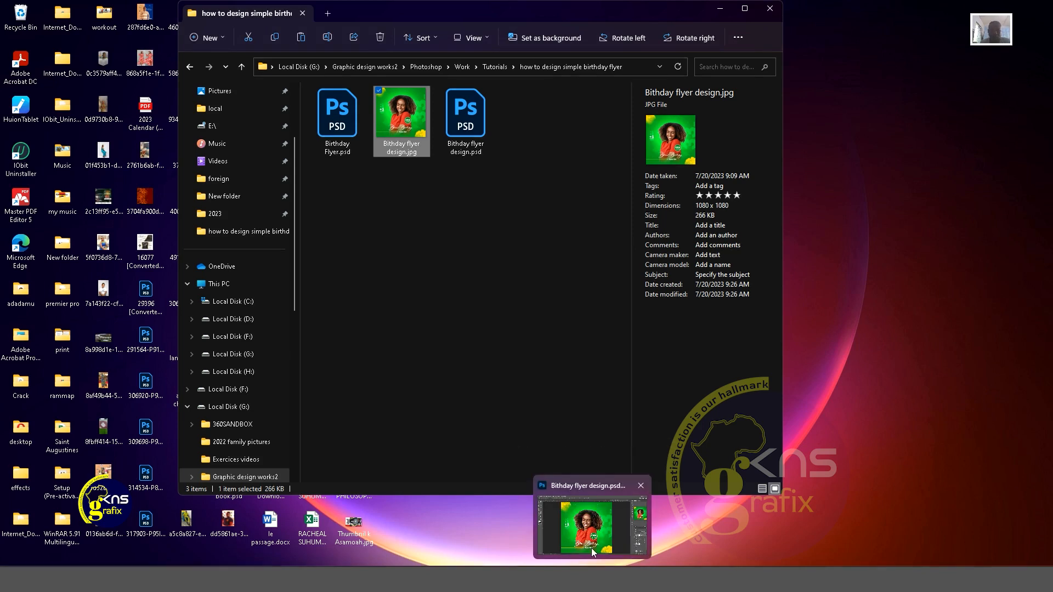
left_click(591, 548)
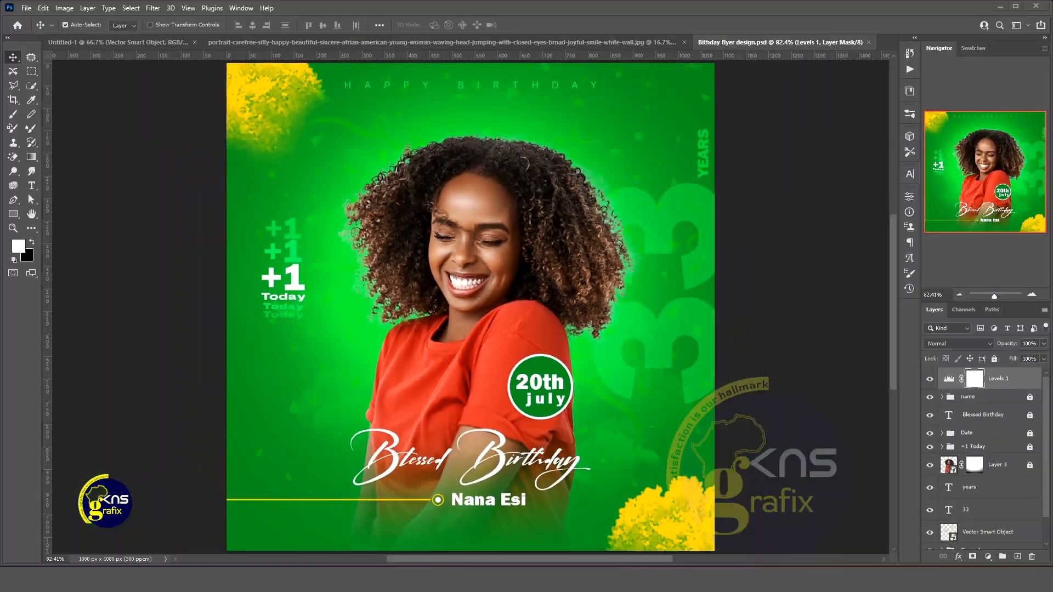